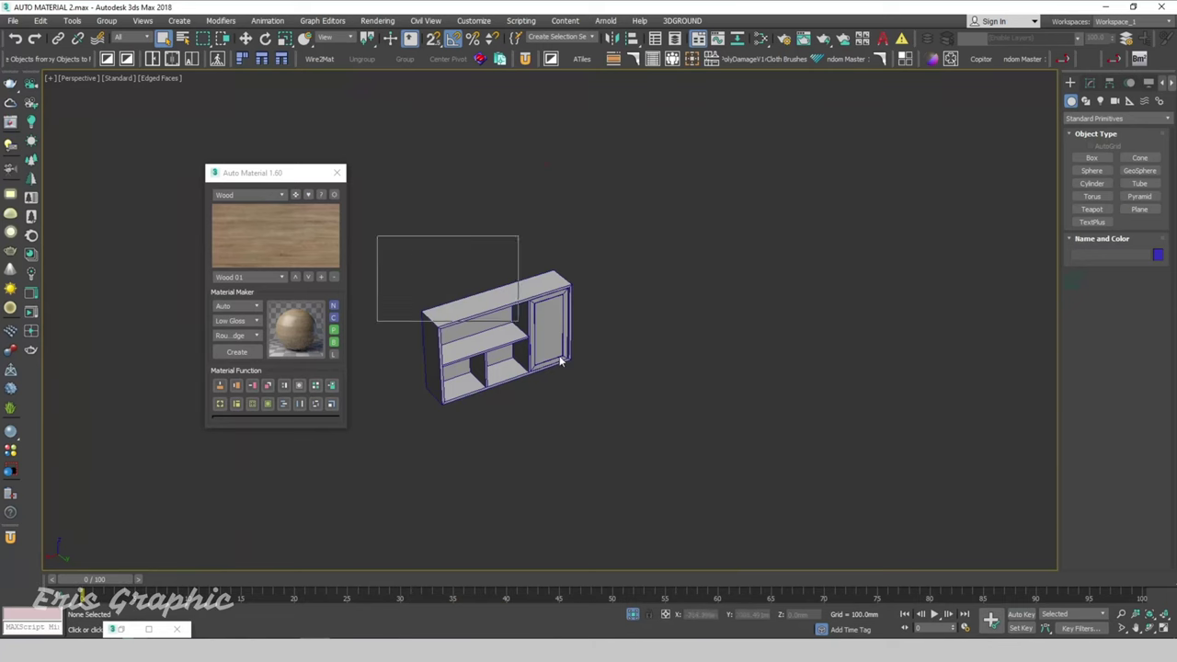
Step: Select the whole shelf cabinet and apply Wood 01 with UVW by Object mapping
{"action": "left_click_drag", "start_coordinate": [517, 322], "coordinate": [560, 361]}
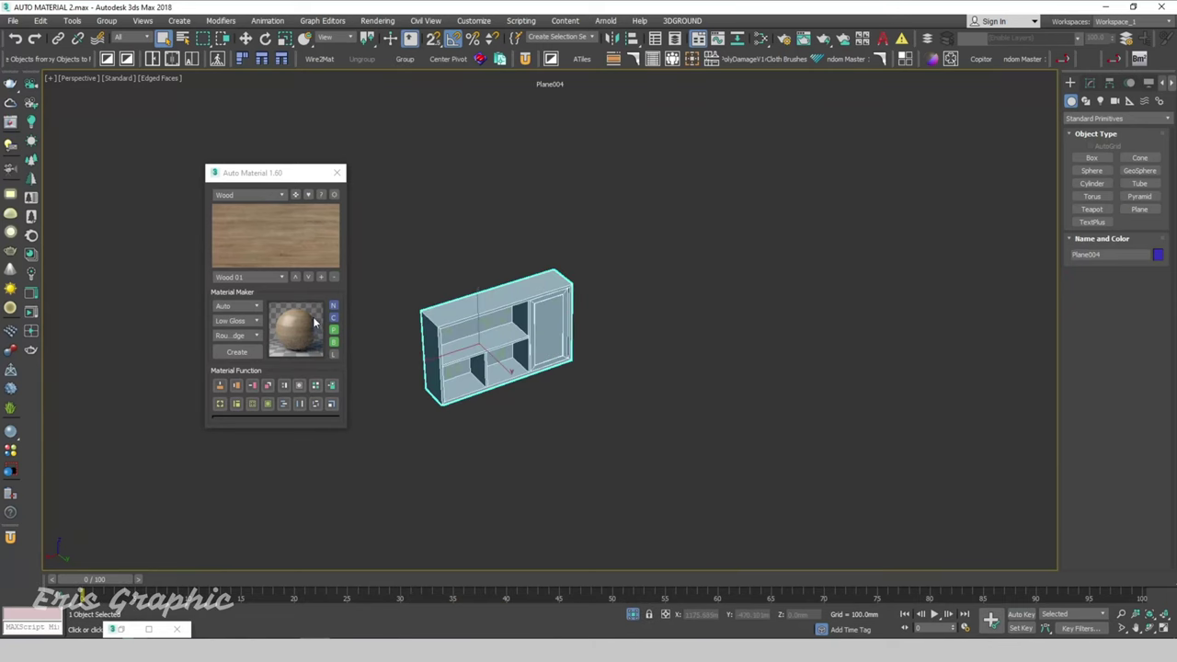
{"action": "scroll", "coordinate": [445, 373], "scroll_direction": "up", "scroll_amount": 5}
{"action": "left_click", "coordinate": [267, 405]}
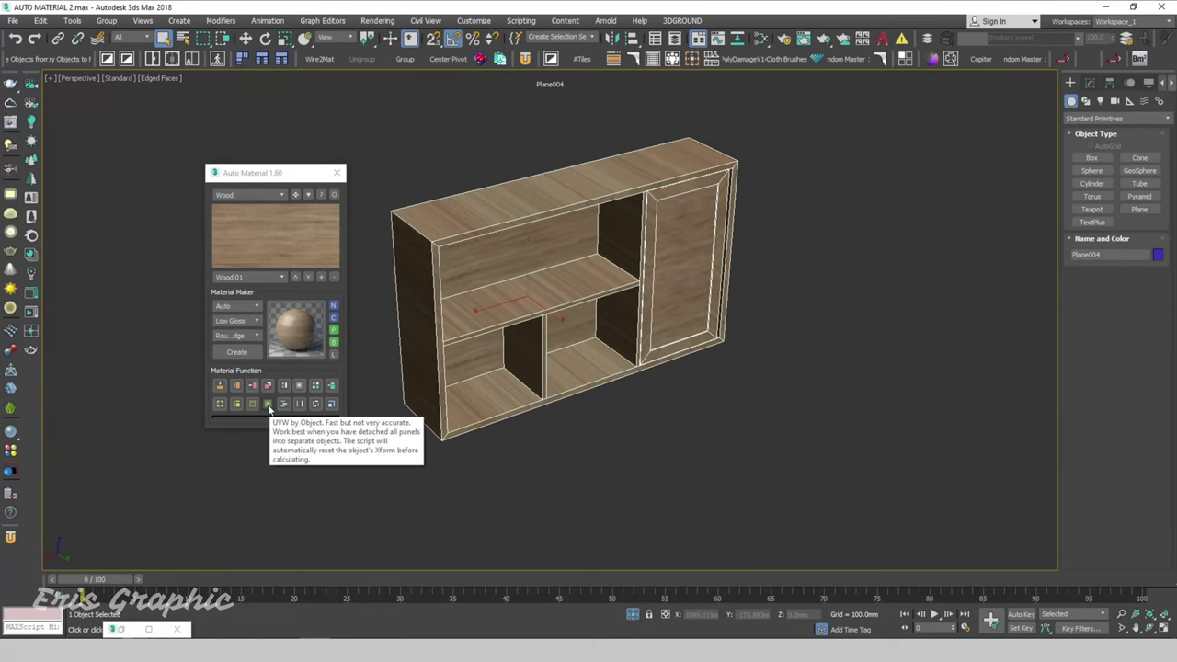
{"action": "left_click", "coordinate": [711, 462]}
Step: Pan and zoom the perspective view and switch to plain shaded display
{"action": "scroll", "coordinate": [727, 265], "scroll_direction": "up", "scroll_amount": 2}
{"action": "scroll", "coordinate": [775, 273], "scroll_direction": "up", "scroll_amount": 2}
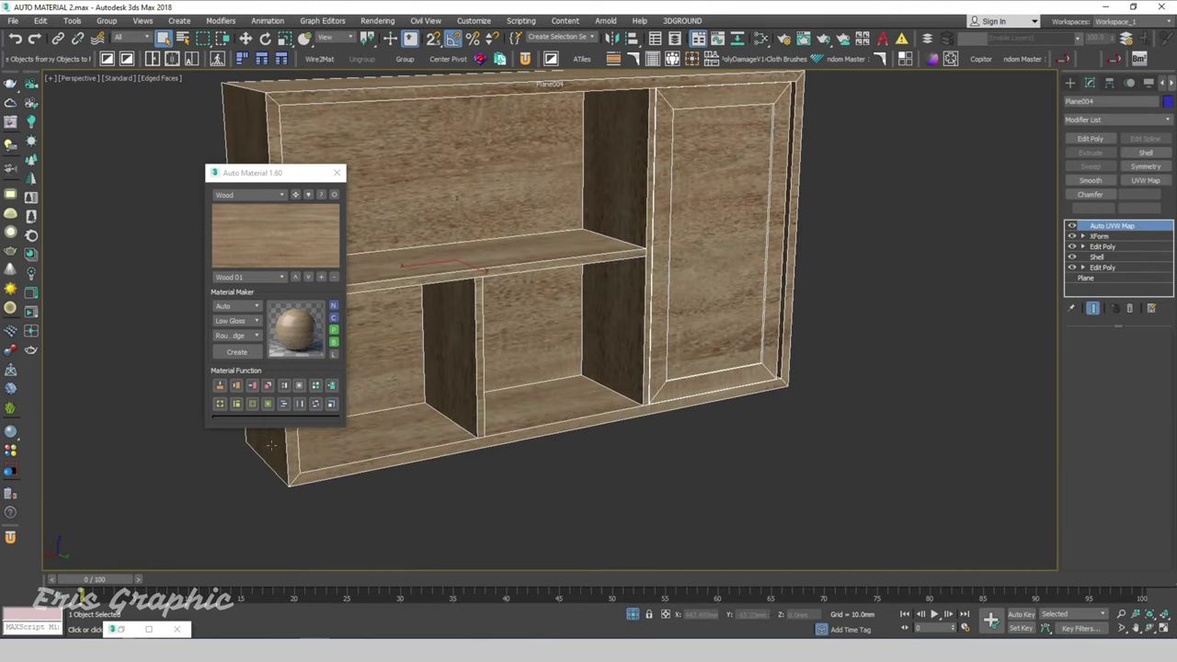
{"action": "mouse_move", "coordinate": [905, 396]}
{"action": "middle_mouse_down"}
{"action": "mouse_move", "coordinate": [816, 472]}
{"action": "mouse_move", "coordinate": [712, 220]}
{"action": "middle_mouse_up"}
{"action": "key", "text": "F4"}
{"action": "scroll", "coordinate": [816, 472], "scroll_direction": "up", "scroll_amount": 4}
{"action": "scroll", "coordinate": [816, 473], "scroll_direction": "up", "scroll_amount": 3}
{"action": "scroll", "coordinate": [711, 221], "scroll_direction": "down", "scroll_amount": 5}
{"action": "scroll", "coordinate": [711, 220], "scroll_direction": "up", "scroll_amount": 5}
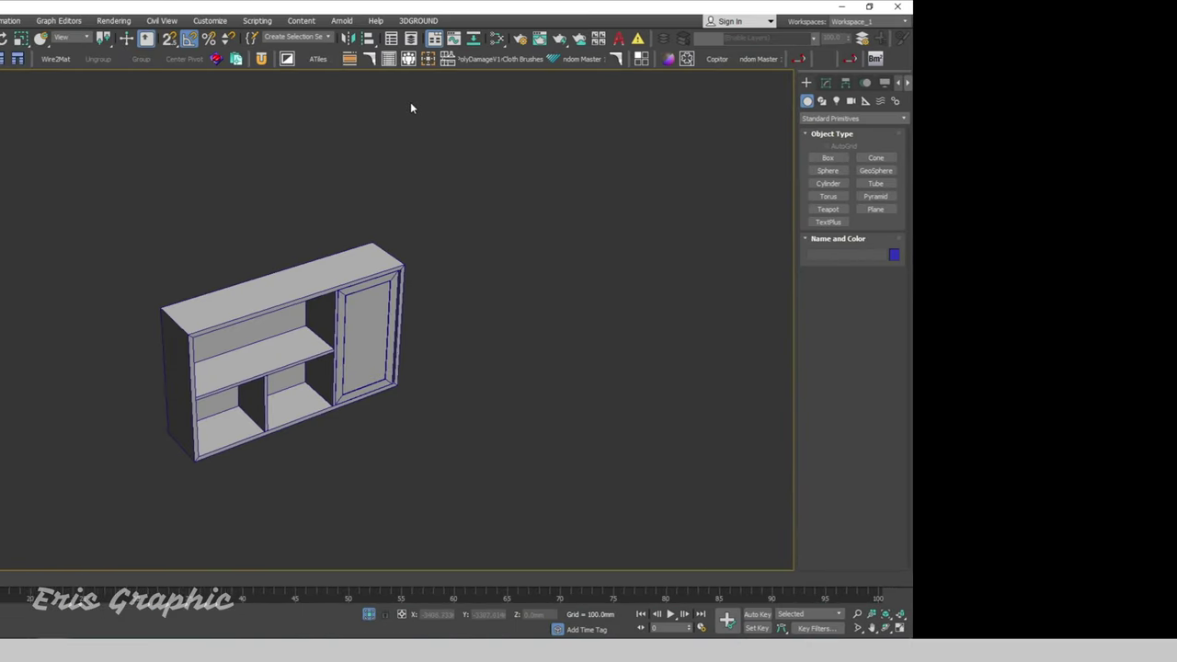
Step: Move the Auto Material panel aside and switch briefly to Stone, then back to Wood
{"action": "left_click_drag", "start_coordinate": [738, 168], "coordinate": [814, 172]}
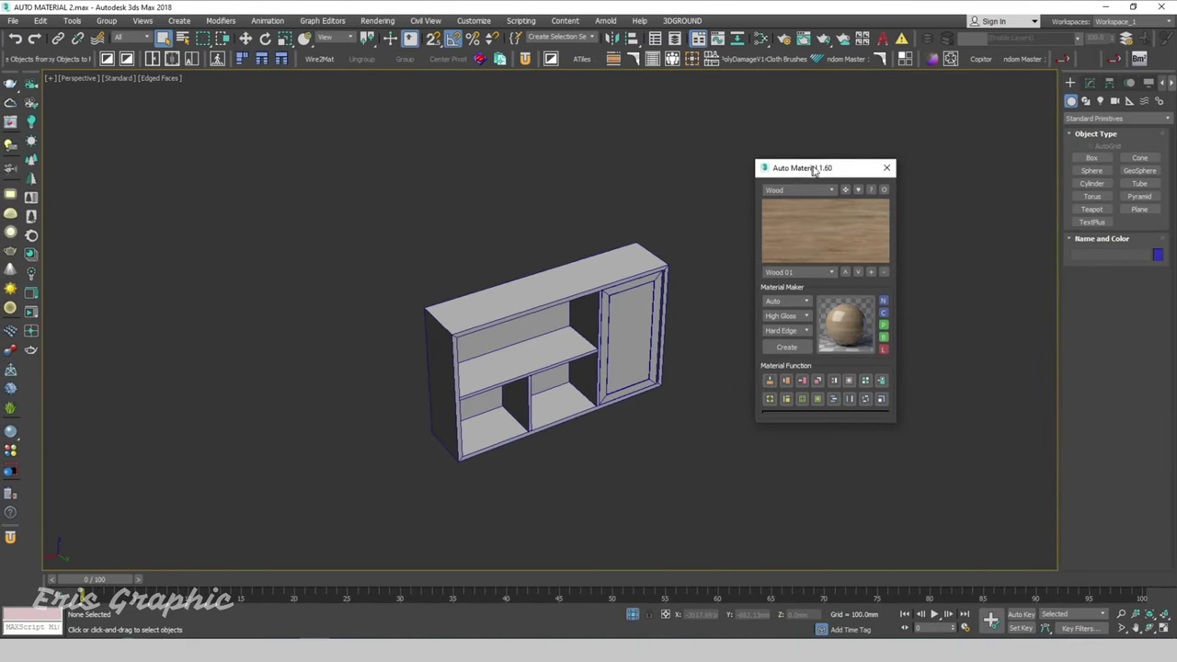
{"action": "middle_click_drag", "start_coordinate": [640, 192], "coordinate": [604, 178]}
{"action": "left_click_drag", "start_coordinate": [798, 173], "coordinate": [779, 163]}
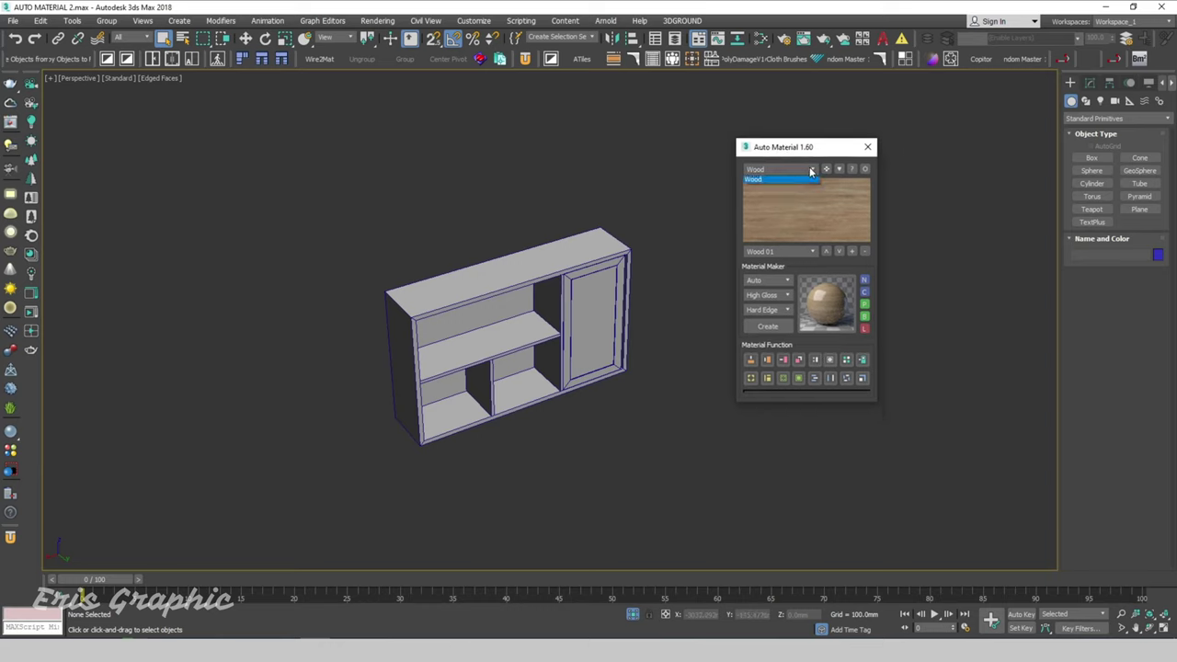
{"action": "left_click", "coordinate": [782, 169]}
{"action": "left_click", "coordinate": [787, 181]}
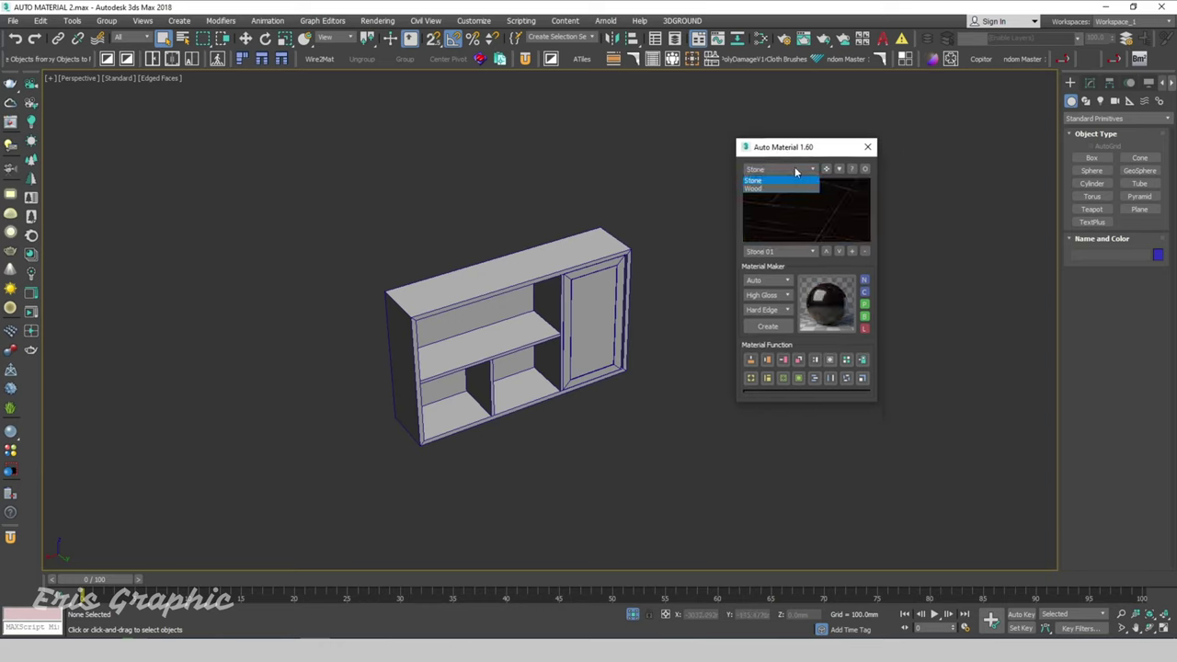
{"action": "left_click", "coordinate": [781, 189]}
{"action": "left_click_drag", "start_coordinate": [799, 148], "coordinate": [786, 143]}
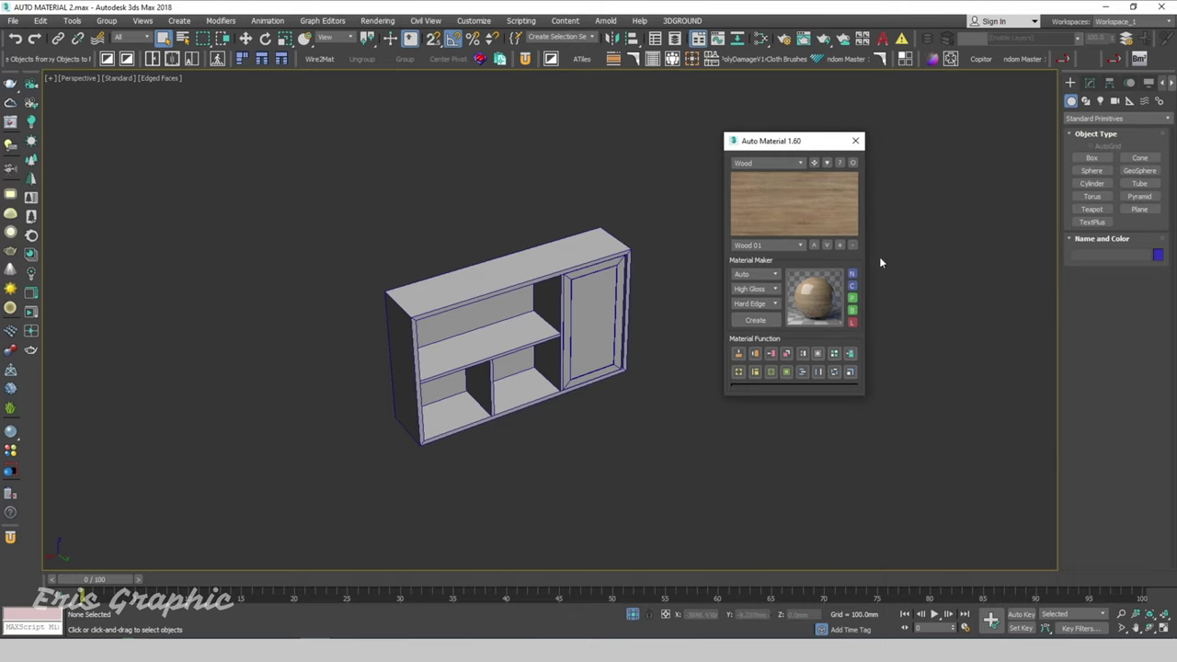
Step: Step through the Wood presets from Wood 02 to Wood 05
{"action": "left_click", "coordinate": [825, 246]}
{"action": "left_click", "coordinate": [826, 246]}
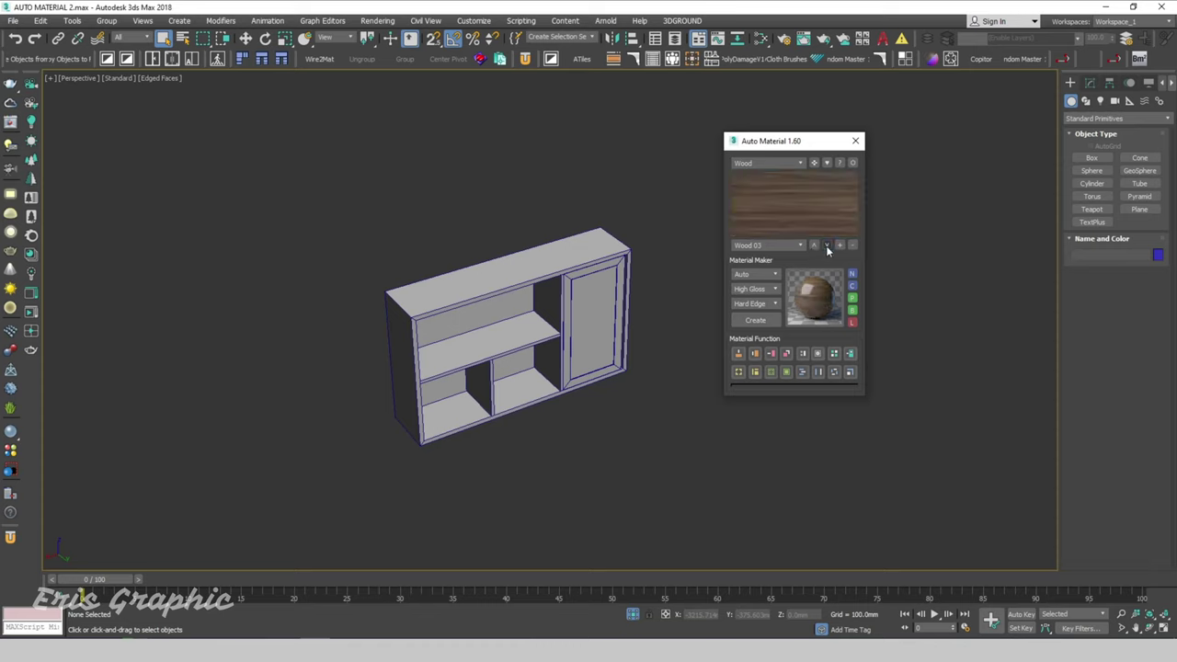
{"action": "left_click", "coordinate": [826, 246]}
{"action": "left_click", "coordinate": [825, 246]}
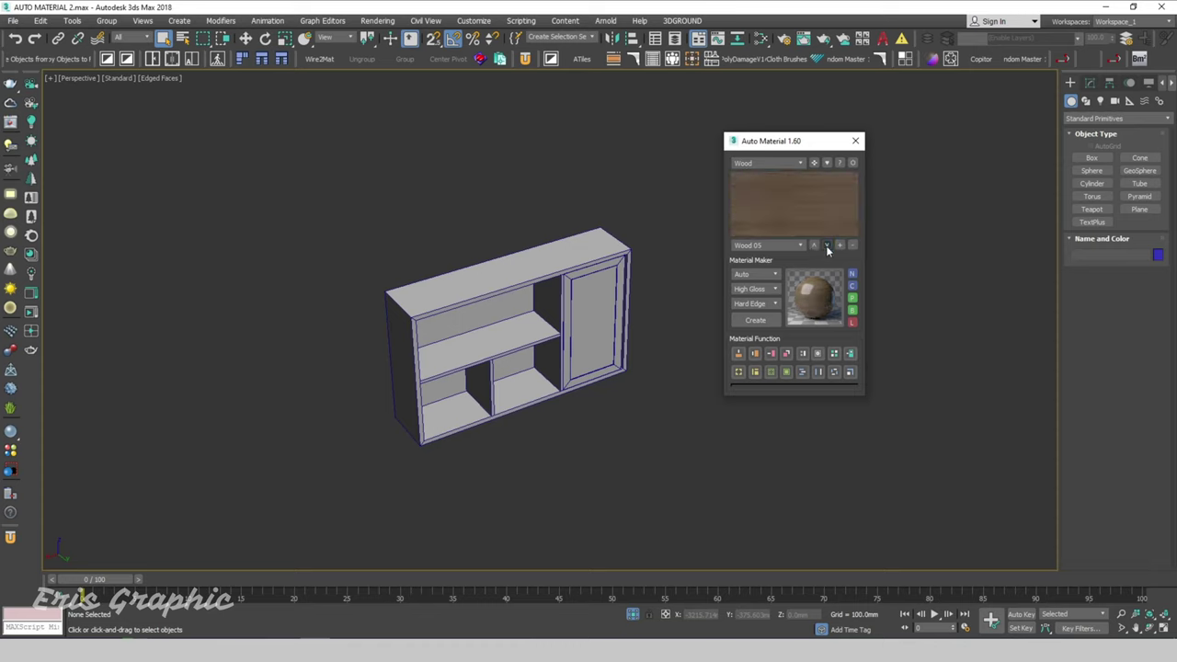
Step: Browse the Stone presets up to Stone 04, then return to the Wood category
{"action": "left_click", "coordinate": [799, 163]}
{"action": "left_click", "coordinate": [771, 174]}
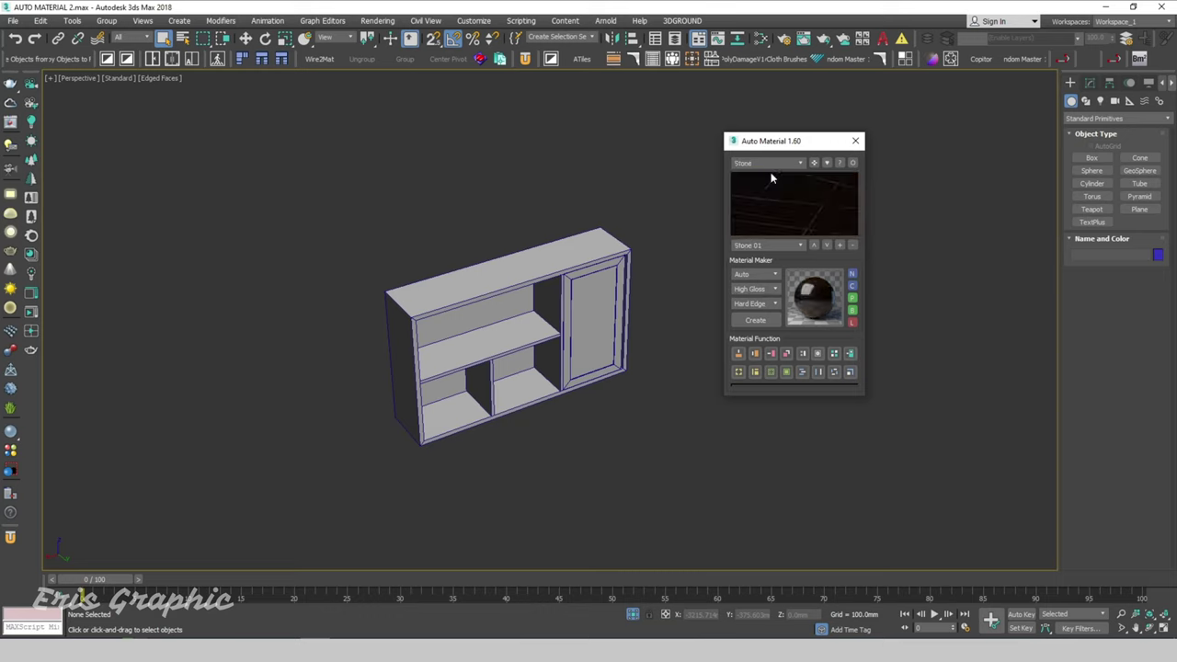
{"action": "left_click", "coordinate": [827, 246]}
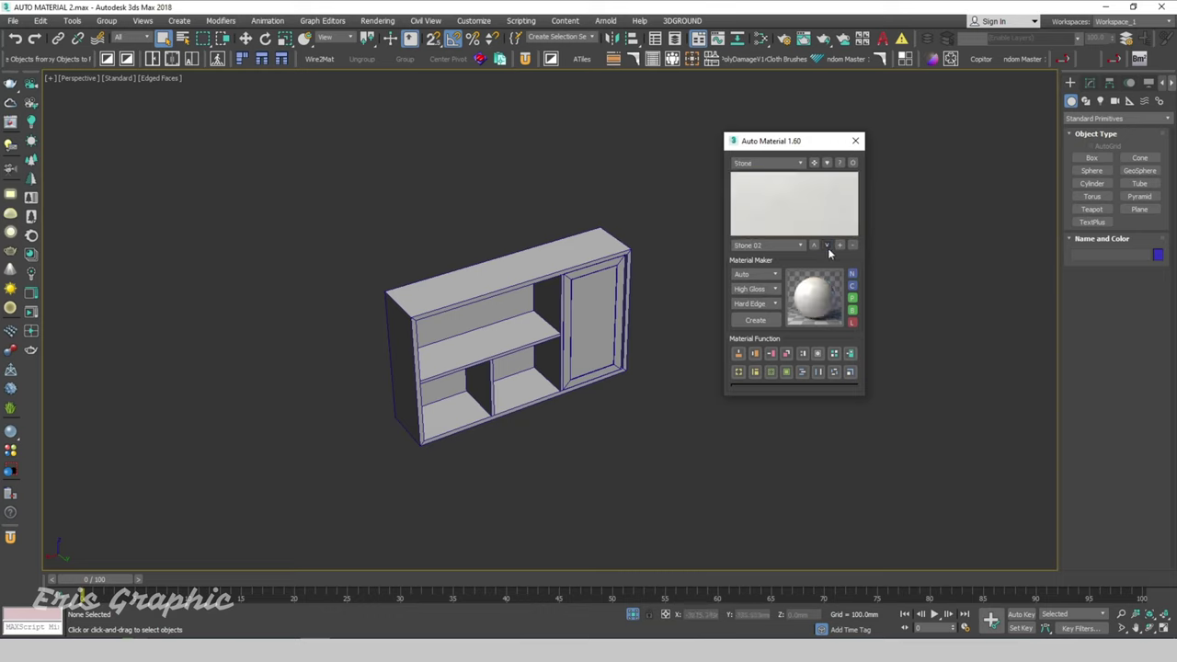
{"action": "left_click", "coordinate": [826, 246]}
{"action": "left_click", "coordinate": [827, 246]}
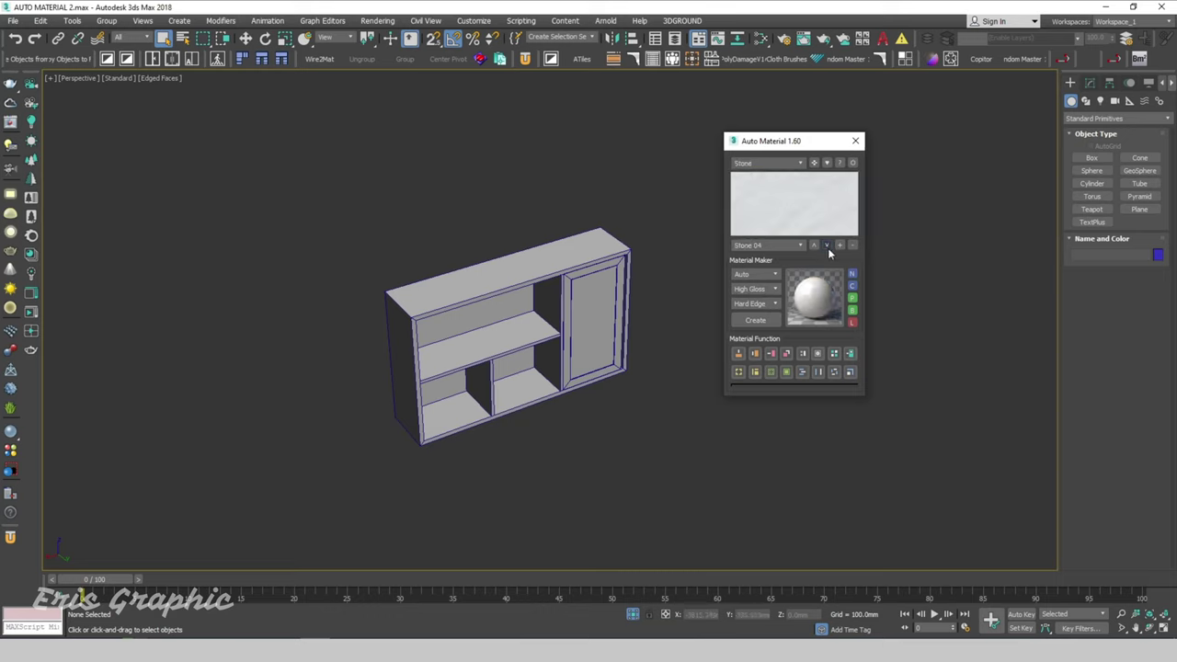
{"action": "left_click", "coordinate": [775, 162]}
{"action": "left_click", "coordinate": [777, 185]}
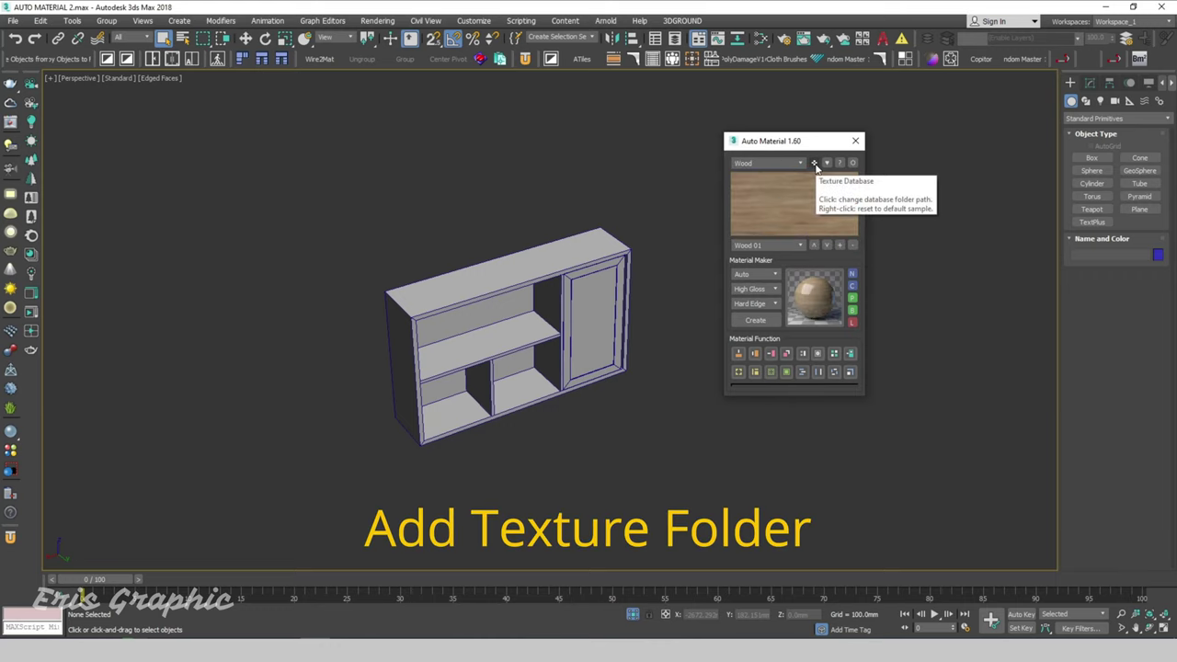
Step: Look at the Texture Database chooser and the wood image folder, closing both unchanged
{"action": "left_click", "coordinate": [814, 164]}
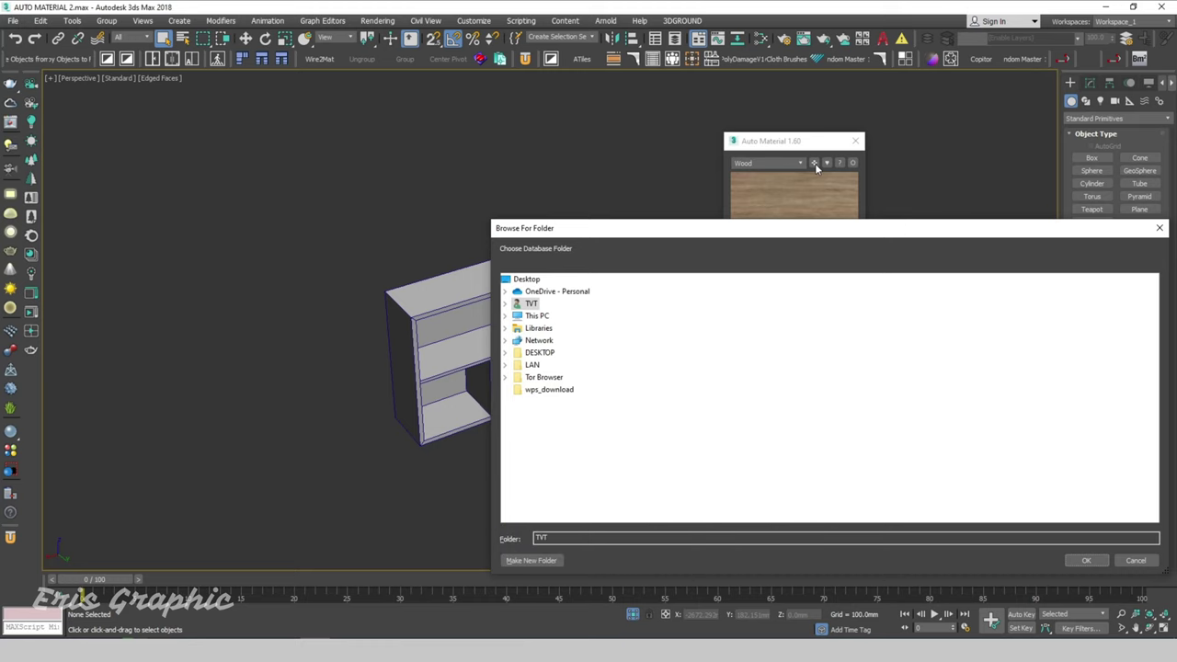
{"action": "left_click", "coordinate": [1159, 227]}
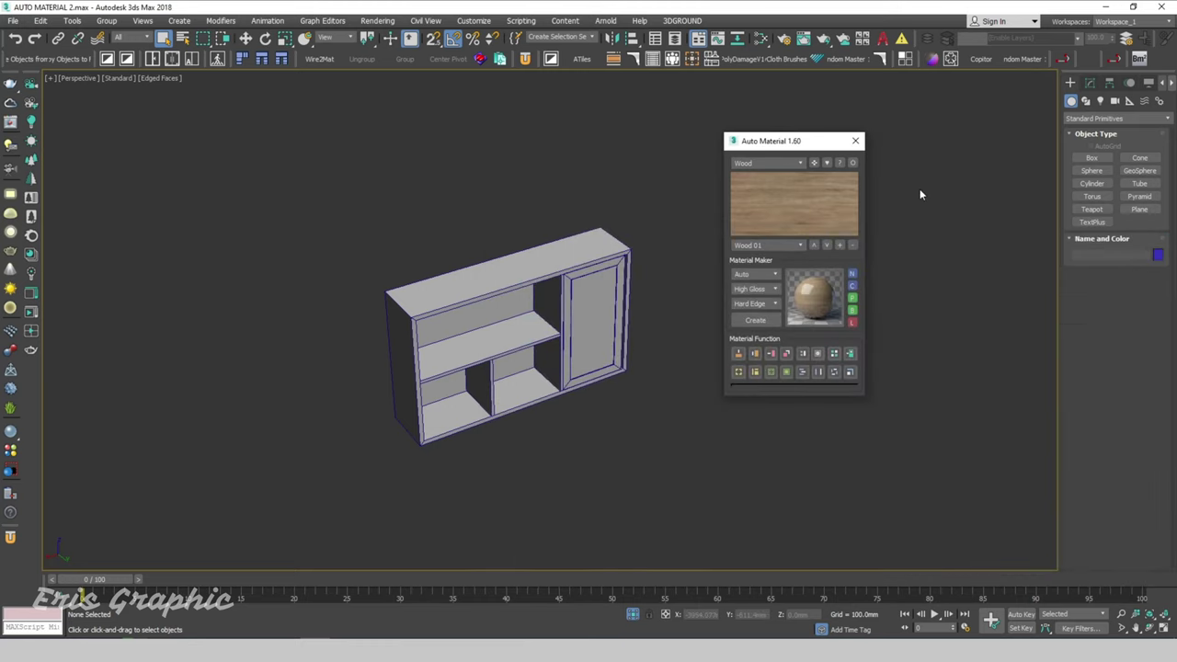
{"action": "left_click", "coordinate": [798, 200]}
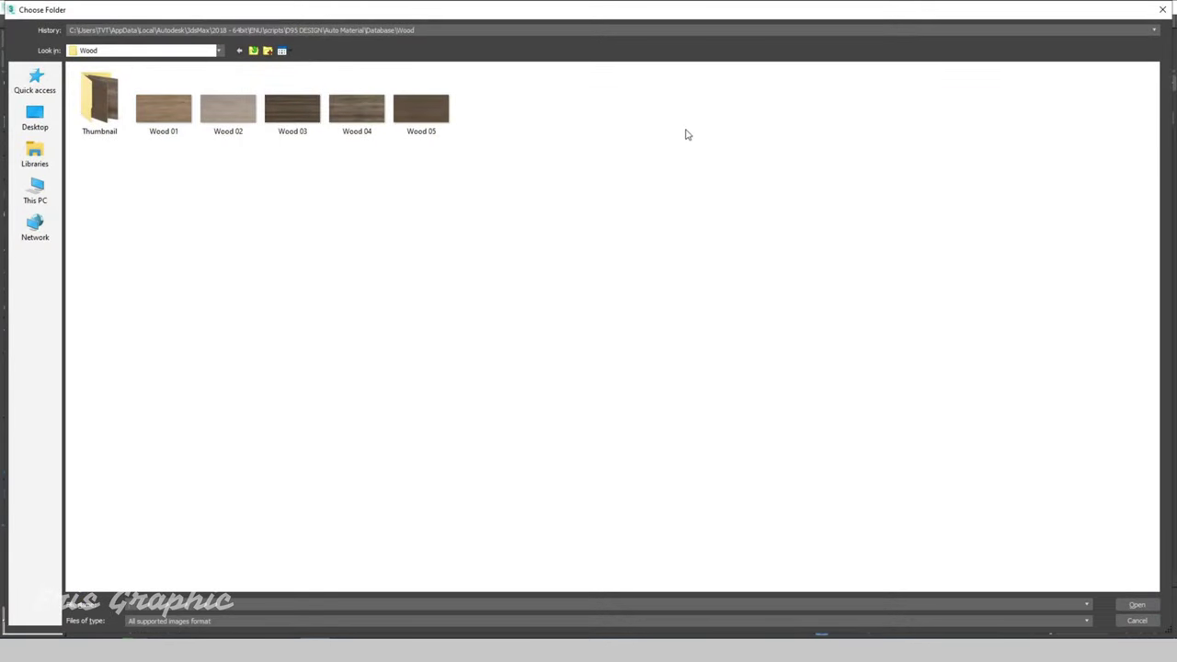
{"action": "left_click", "coordinate": [1162, 9]}
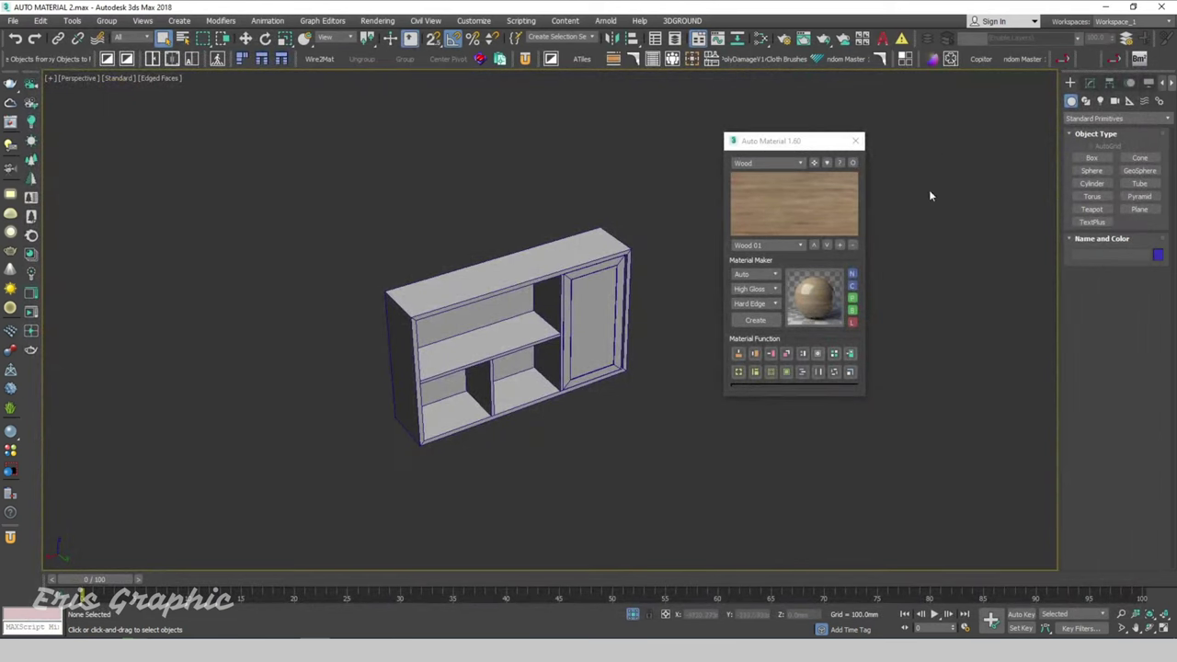
Step: Change the Wood 01 finish from High Gloss to Matte
{"action": "left_click", "coordinate": [804, 140]}
{"action": "key", "text": "Down"}
{"action": "left_click", "coordinate": [791, 143]}
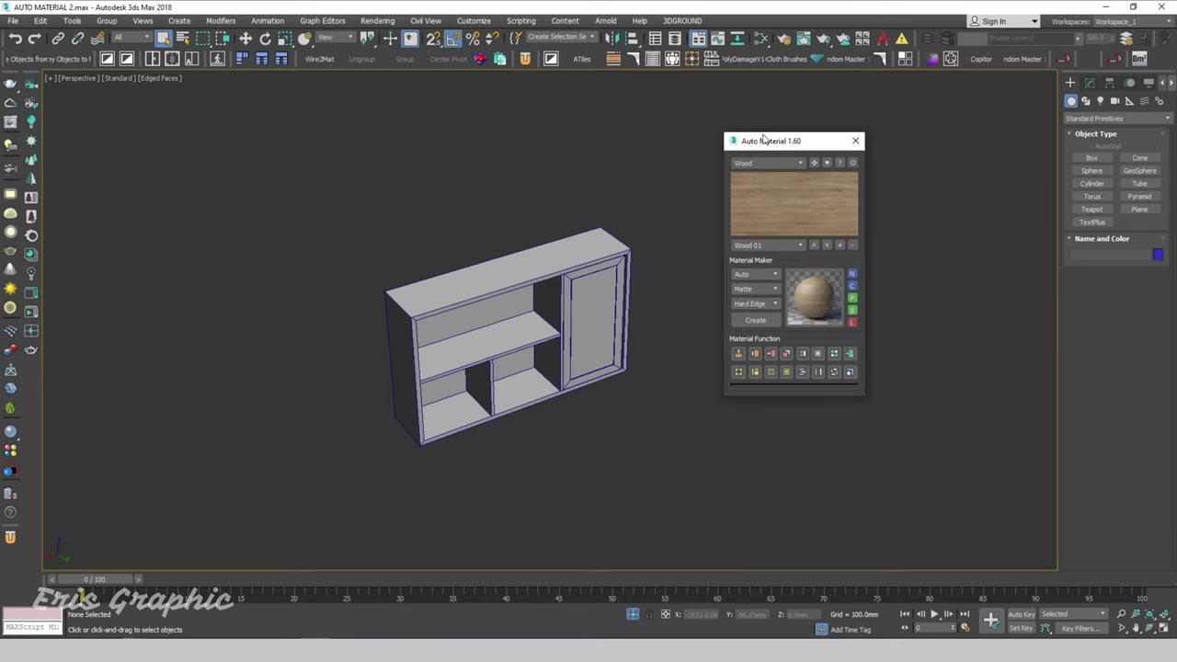
Step: Open the Slate Material Editor and arrange it beside the Auto Material panel
{"action": "left_click_drag", "start_coordinate": [762, 137], "coordinate": [682, 138]}
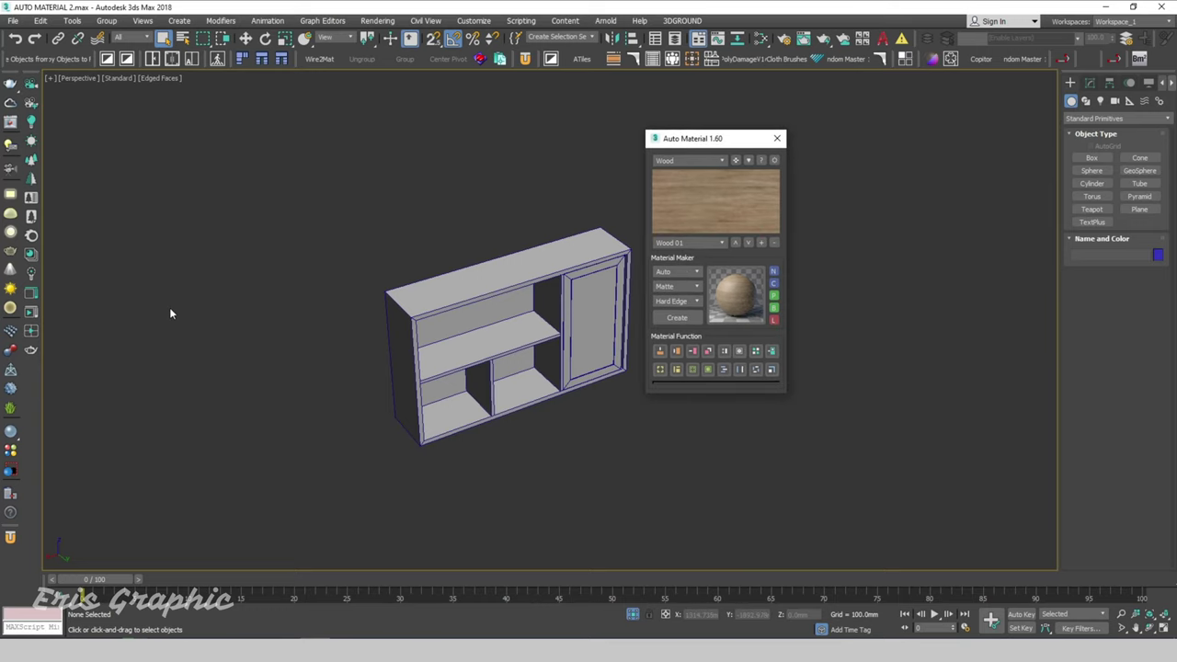
{"action": "key", "text": "m"}
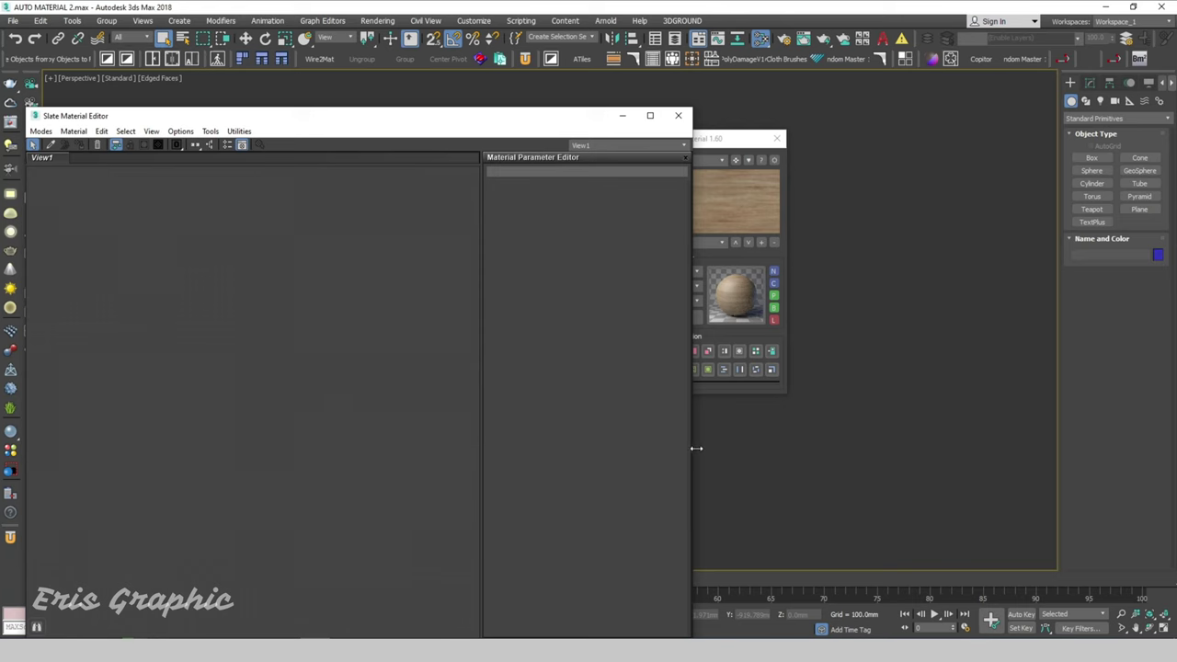
{"action": "left_click_drag", "start_coordinate": [691, 446], "coordinate": [501, 408]}
{"action": "mouse_move", "coordinate": [303, 127]}
{"action": "left_mouse_down"}
{"action": "mouse_move", "coordinate": [872, 152]}
{"action": "mouse_move", "coordinate": [933, 171]}
{"action": "left_mouse_up"}
{"action": "left_click_drag", "start_coordinate": [705, 138], "coordinate": [464, 178]}
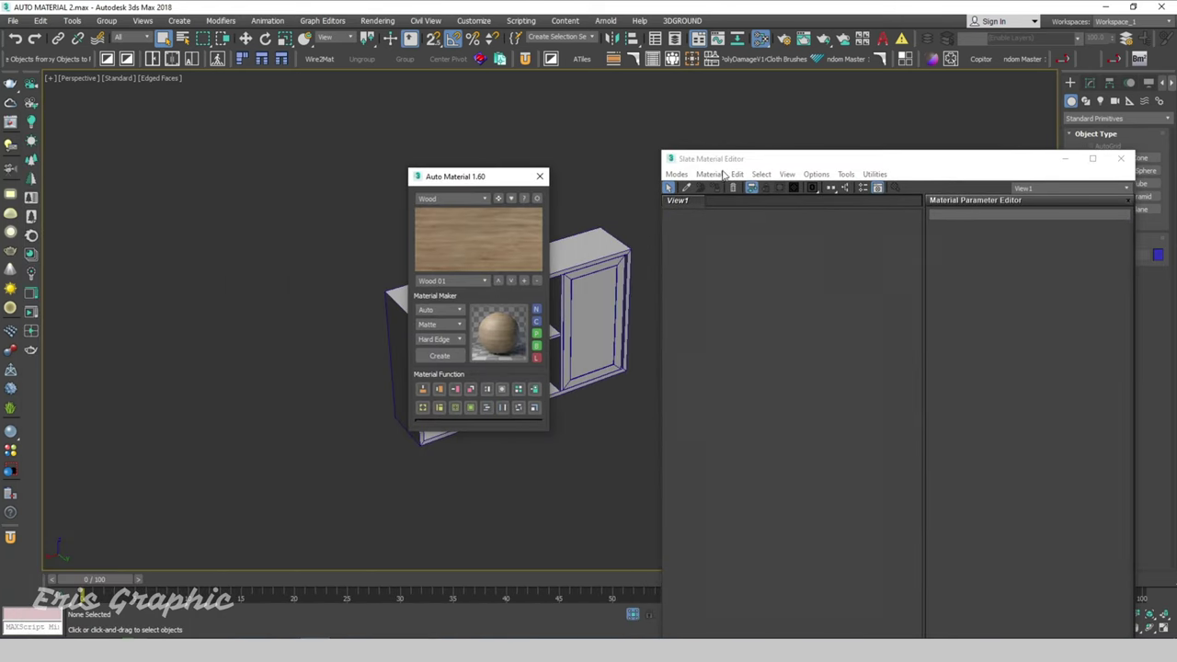
{"action": "left_click_drag", "start_coordinate": [714, 159], "coordinate": [654, 109]}
Step: Target the Vray renderer and try Mirror, High Gloss and Matte before settling on Low Gloss
{"action": "left_click", "coordinate": [439, 313]}
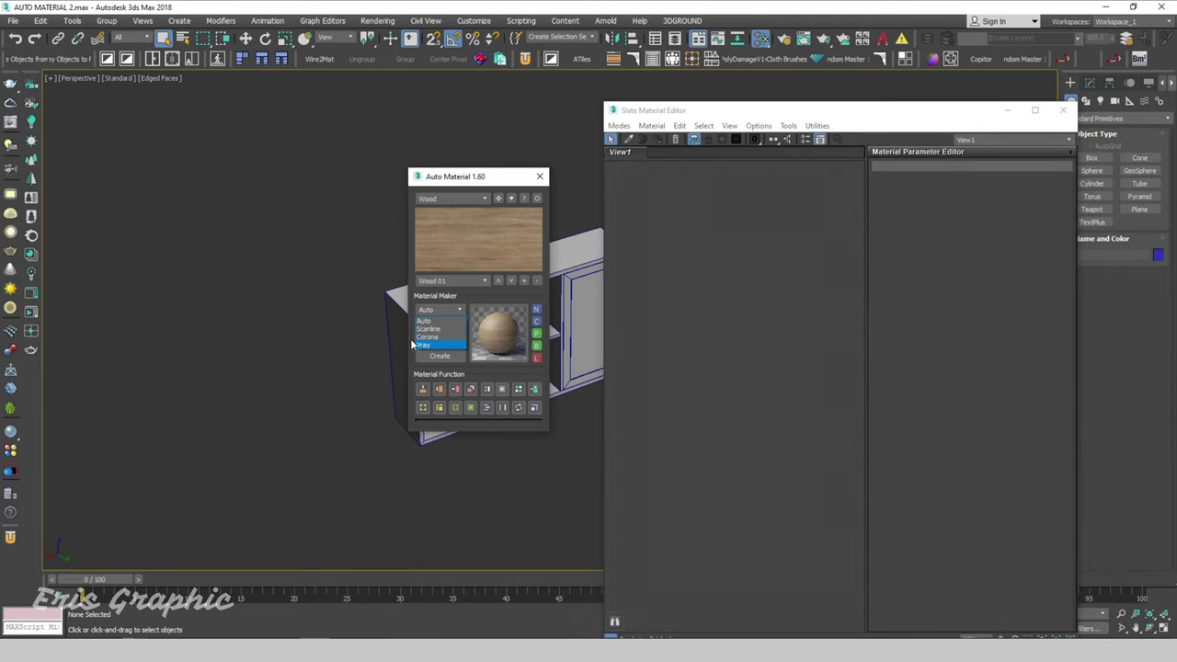
{"action": "left_click", "coordinate": [421, 344]}
{"action": "left_click", "coordinate": [457, 327]}
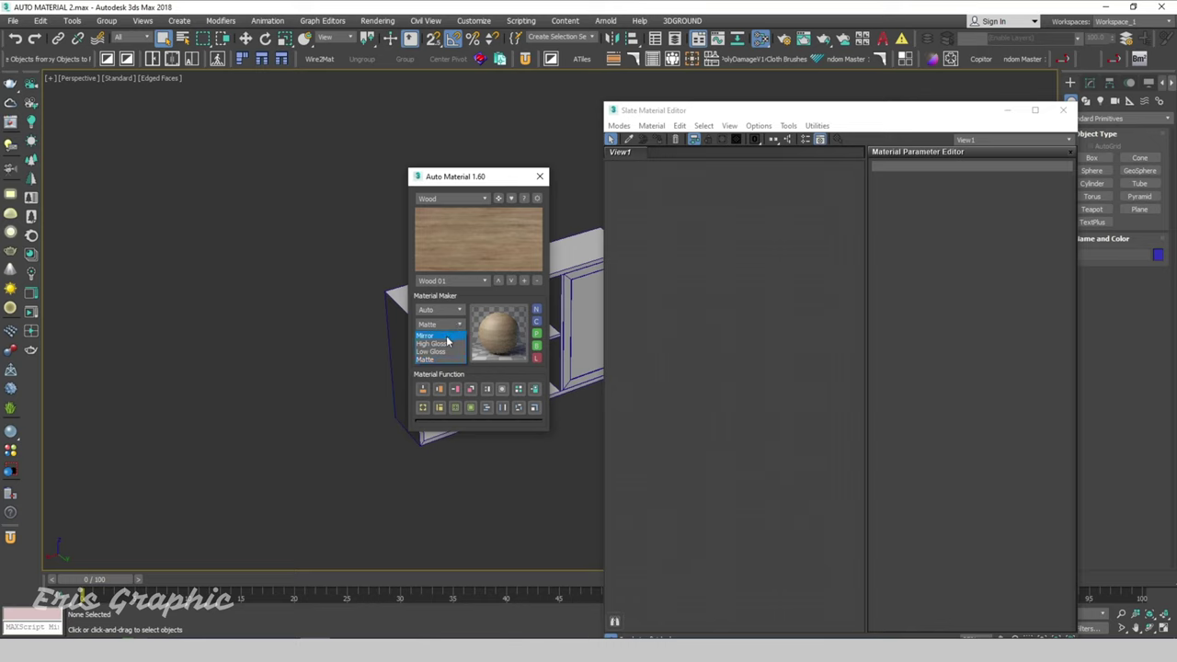
{"action": "left_click", "coordinate": [446, 336]}
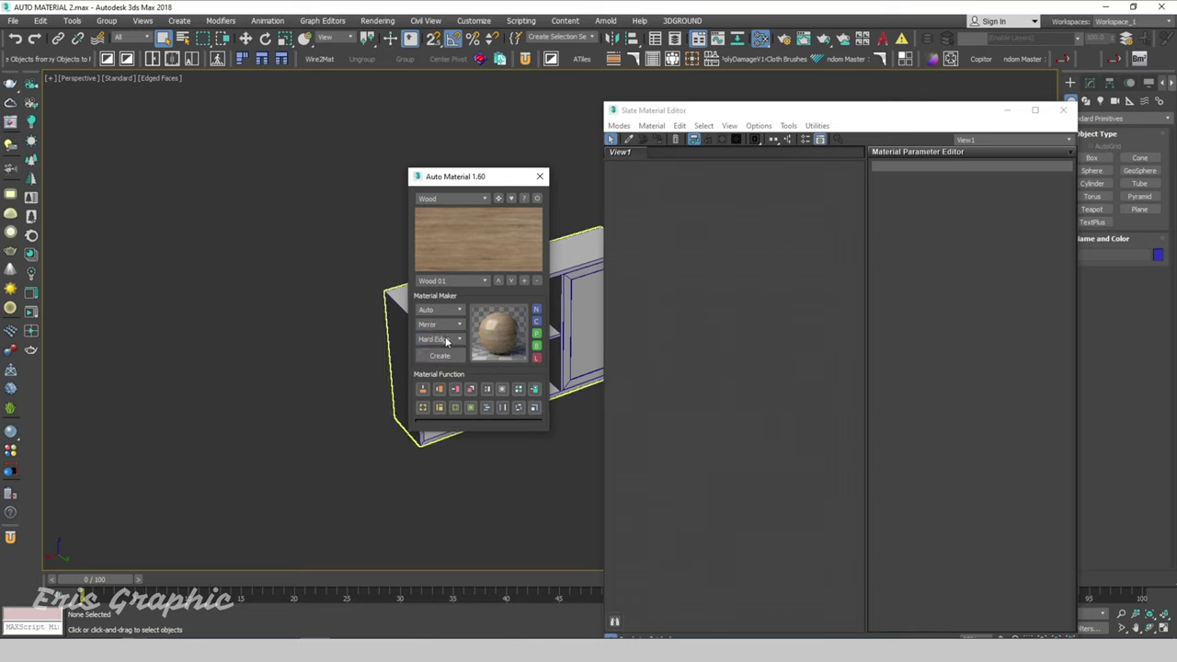
{"action": "left_click", "coordinate": [449, 323]}
{"action": "left_click", "coordinate": [447, 347]}
{"action": "left_click", "coordinate": [450, 327]}
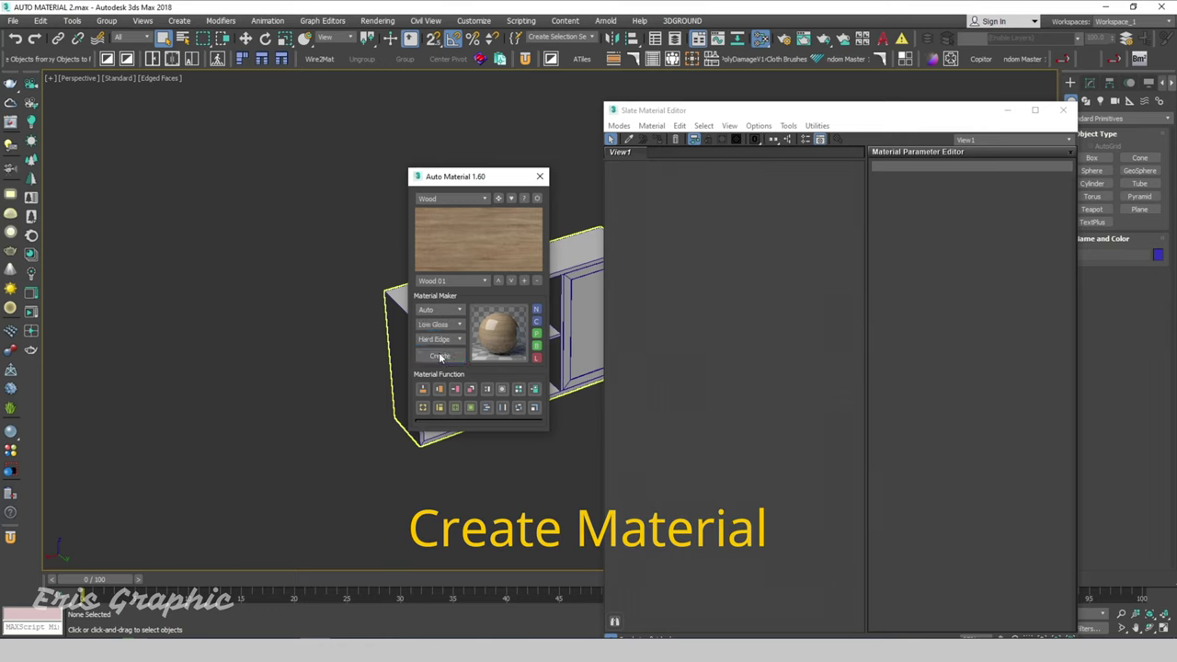
{"action": "left_click", "coordinate": [448, 324]}
{"action": "left_click", "coordinate": [444, 359]}
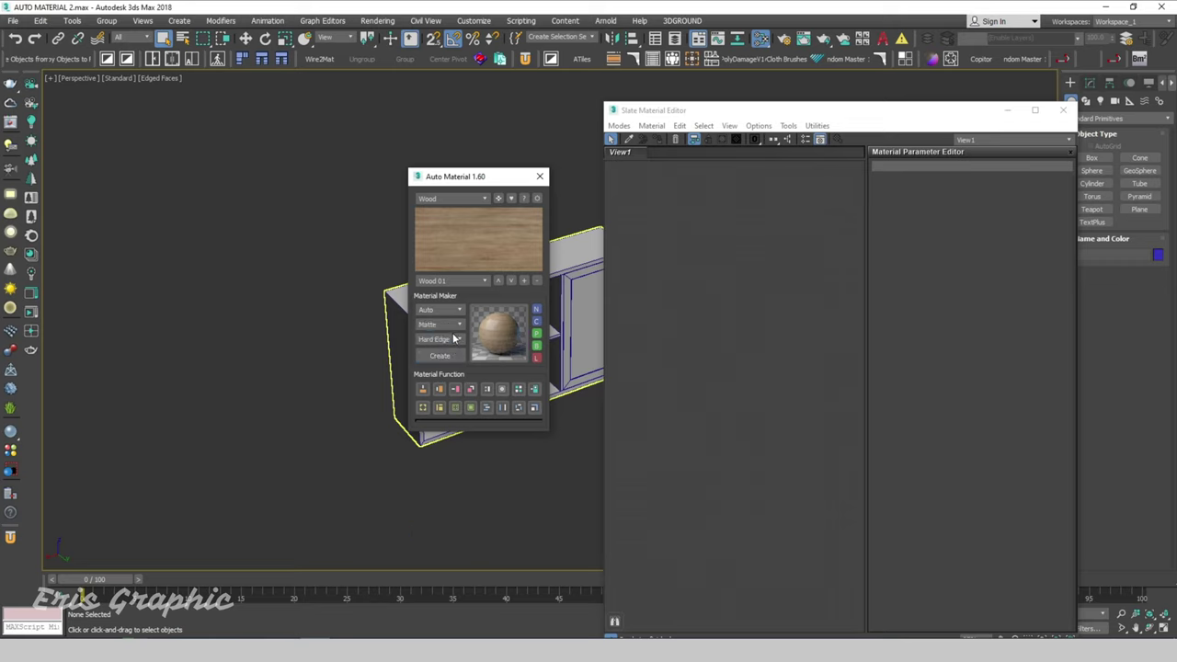
{"action": "left_click", "coordinate": [450, 324]}
{"action": "left_click", "coordinate": [444, 357]}
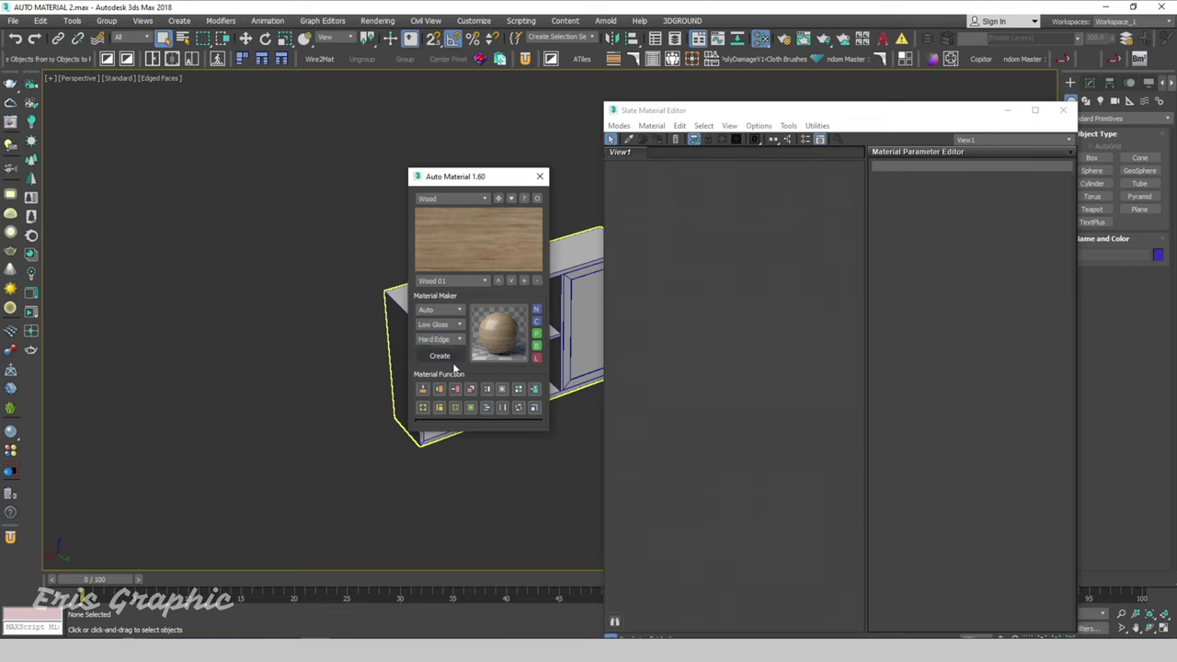
Step: Set the edge style to Round Edge
{"action": "left_click", "coordinate": [439, 339]}
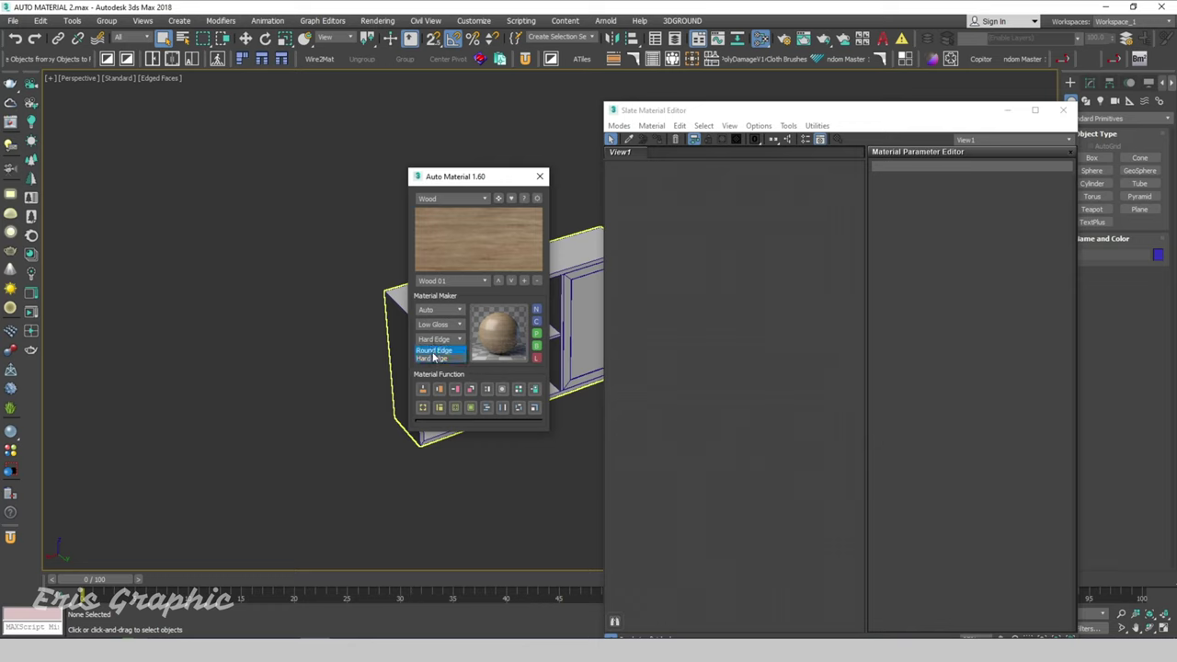
{"action": "left_click", "coordinate": [433, 351]}
{"action": "left_click", "coordinate": [440, 339]}
{"action": "left_click", "coordinate": [440, 339]}
{"action": "left_click", "coordinate": [447, 342]}
{"action": "left_click", "coordinate": [441, 352]}
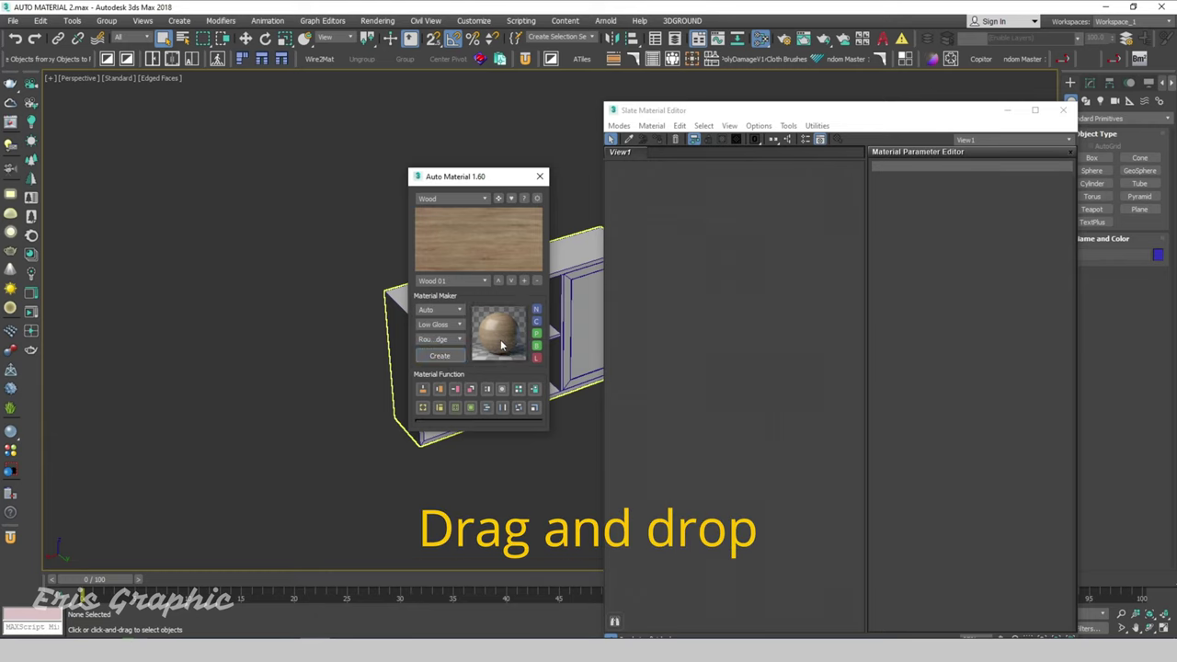
Step: Drag the Wood 01 preview sphere into the Slate editor as an instance
{"action": "left_click_drag", "start_coordinate": [510, 335], "coordinate": [679, 347]}
{"action": "left_click_drag", "start_coordinate": [710, 306], "coordinate": [702, 306]}
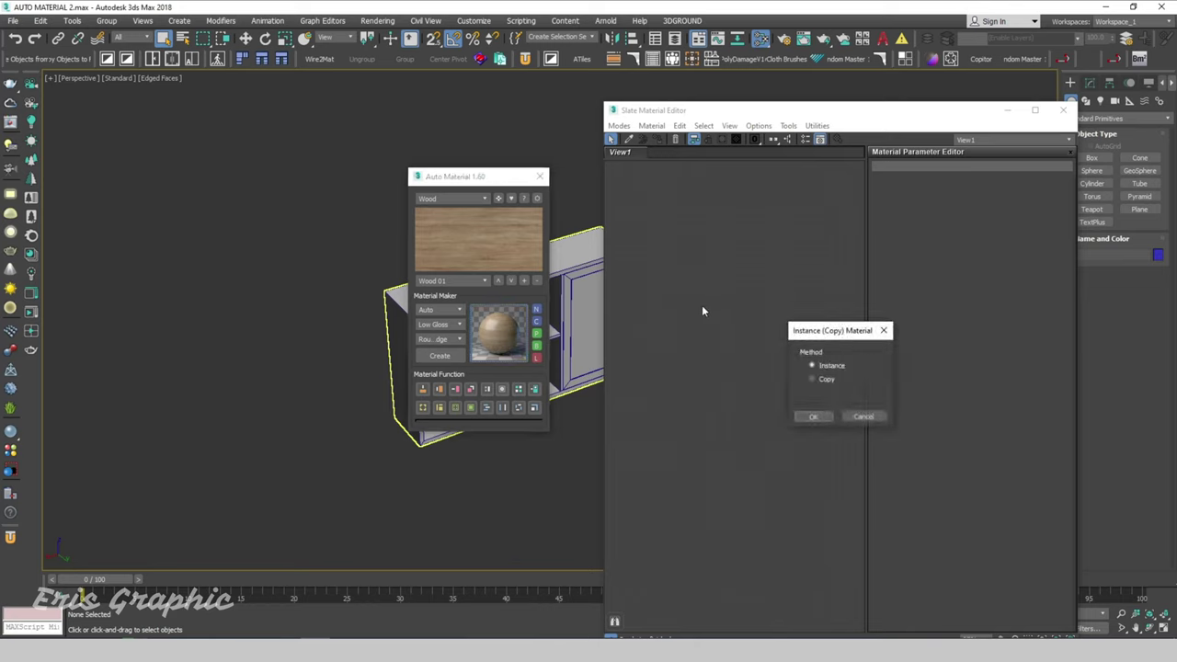
{"action": "left_click", "coordinate": [820, 417]}
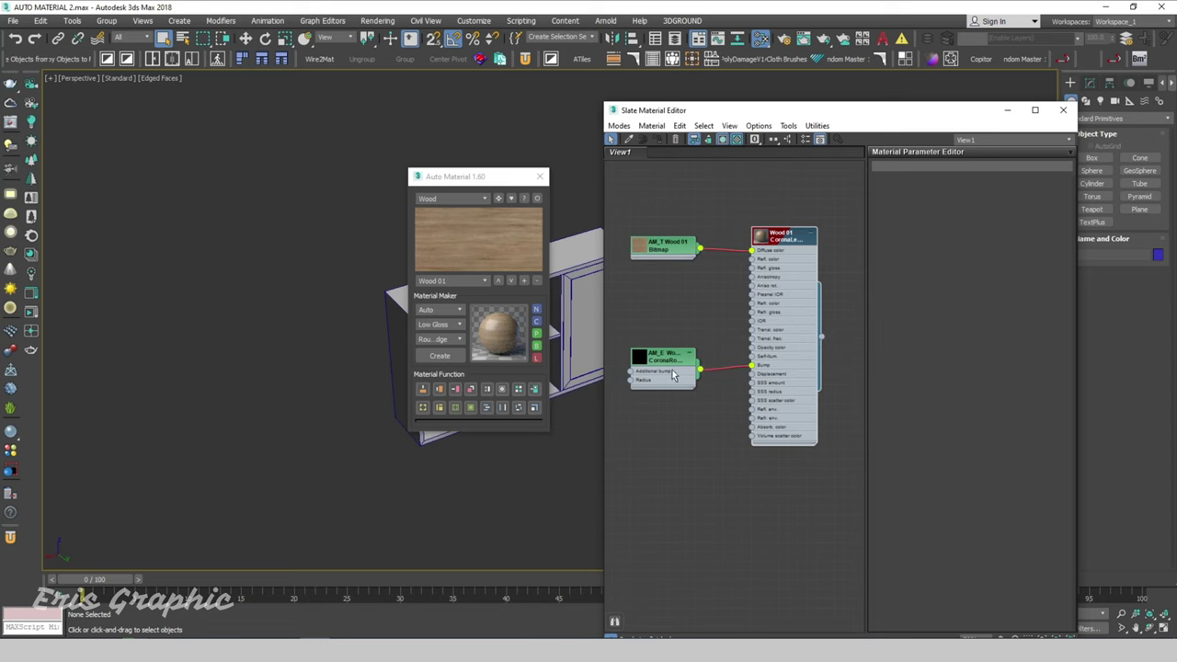
Step: Display the round-edges map parameters and rearrange the Auto Material and editor windows
{"action": "left_click", "coordinate": [672, 370]}
{"action": "double_click", "coordinate": [671, 362]}
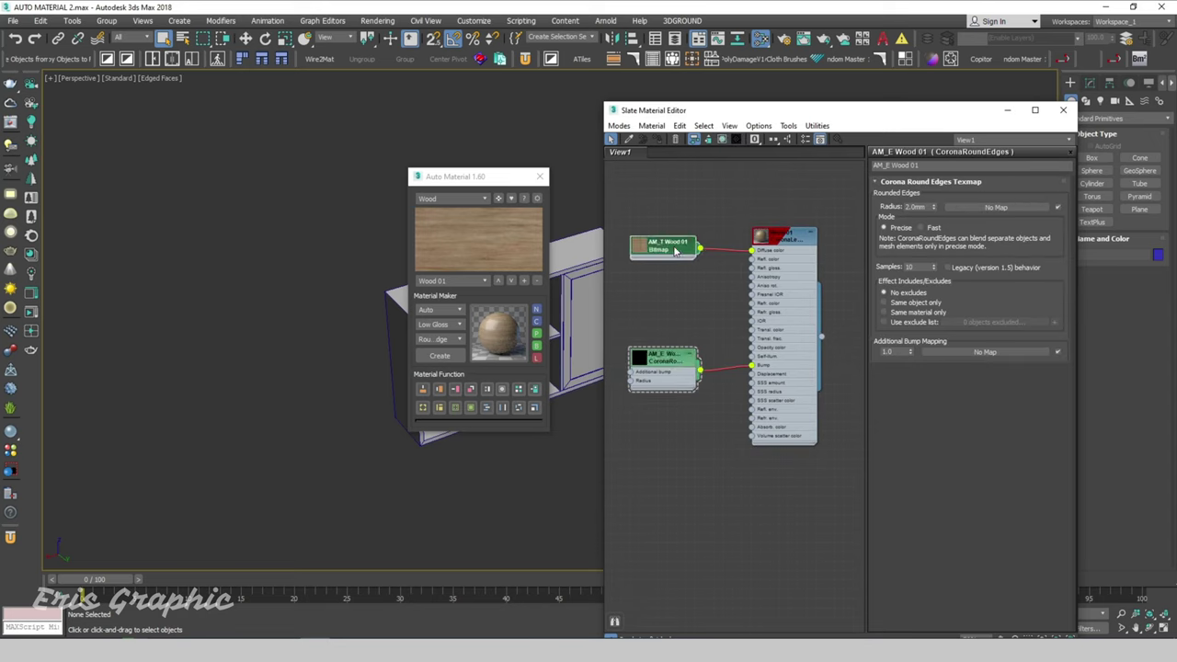
{"action": "scroll", "coordinate": [765, 250], "scroll_direction": "up", "scroll_amount": 1}
{"action": "scroll", "coordinate": [755, 239], "scroll_direction": "up", "scroll_amount": 1}
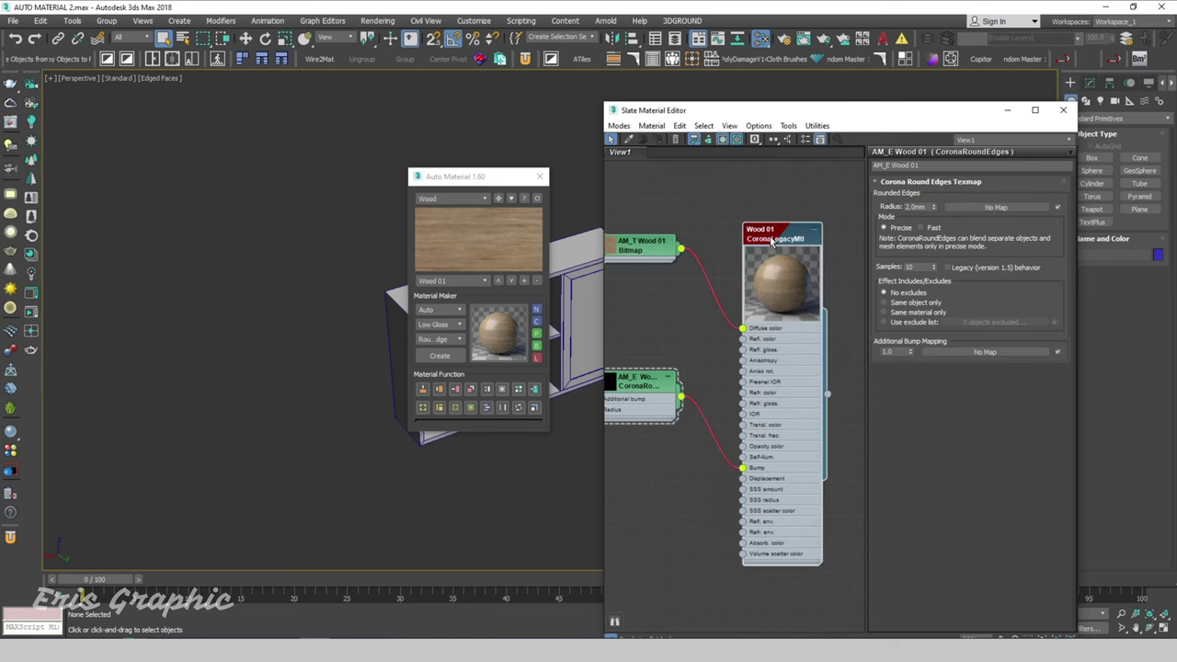
{"action": "left_click_drag", "start_coordinate": [520, 176], "coordinate": [360, 162]}
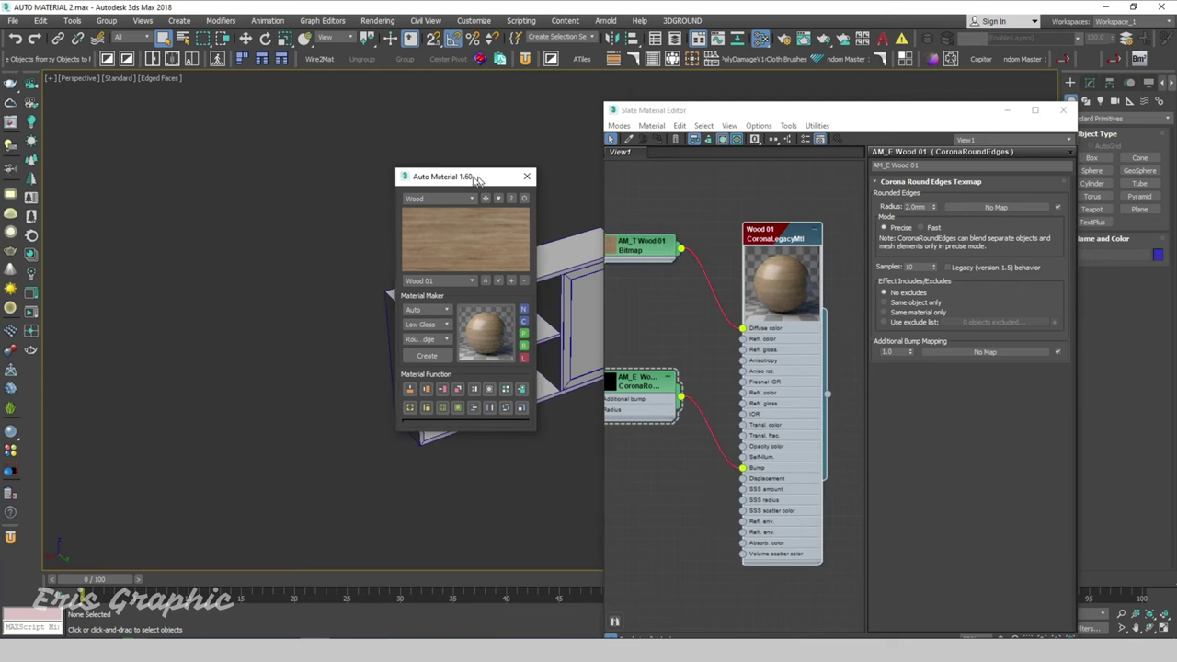
{"action": "left_click_drag", "start_coordinate": [654, 110], "coordinate": [581, 100]}
{"action": "scroll", "coordinate": [692, 350], "scroll_direction": "down", "scroll_amount": 2}
{"action": "scroll", "coordinate": [691, 349], "scroll_direction": "down", "scroll_amount": 2}
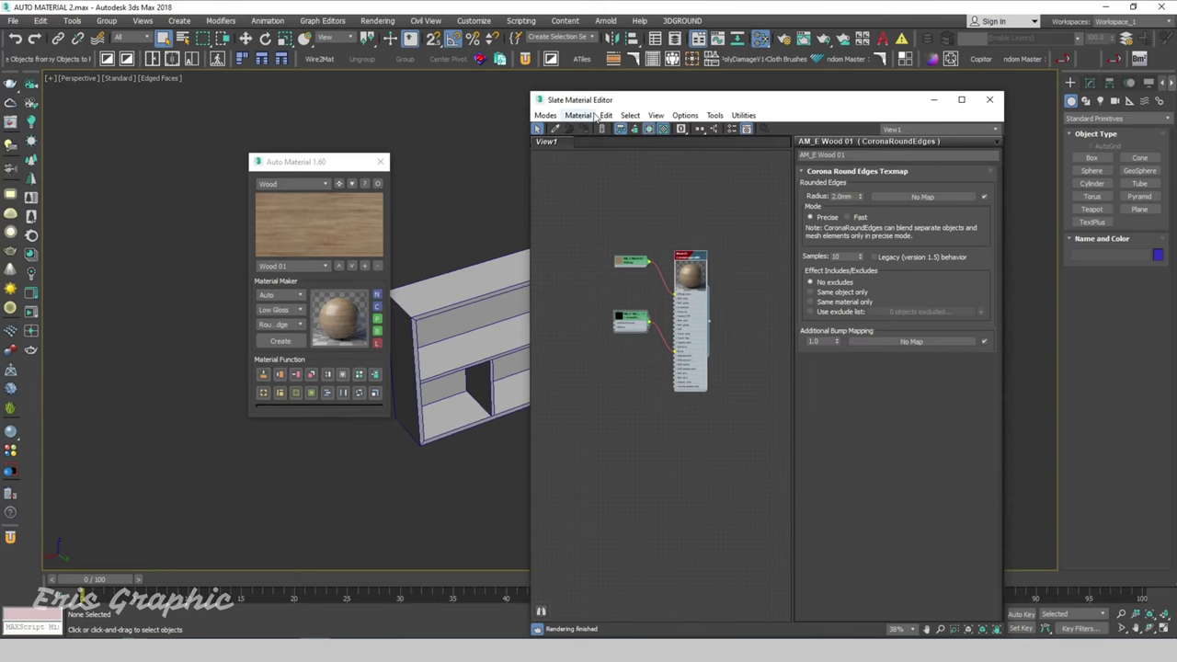
Step: Move the editor right and toggle the preview background and sphere buttons
{"action": "left_click_drag", "start_coordinate": [599, 103], "coordinate": [763, 92]}
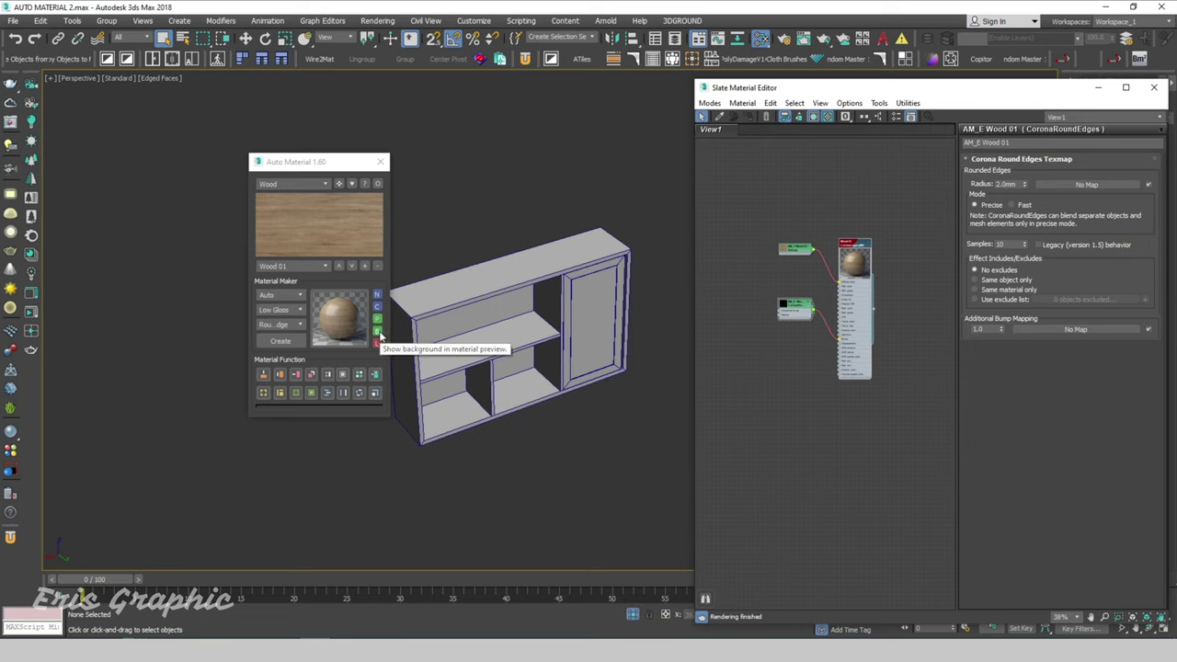
{"action": "left_click", "coordinate": [377, 333]}
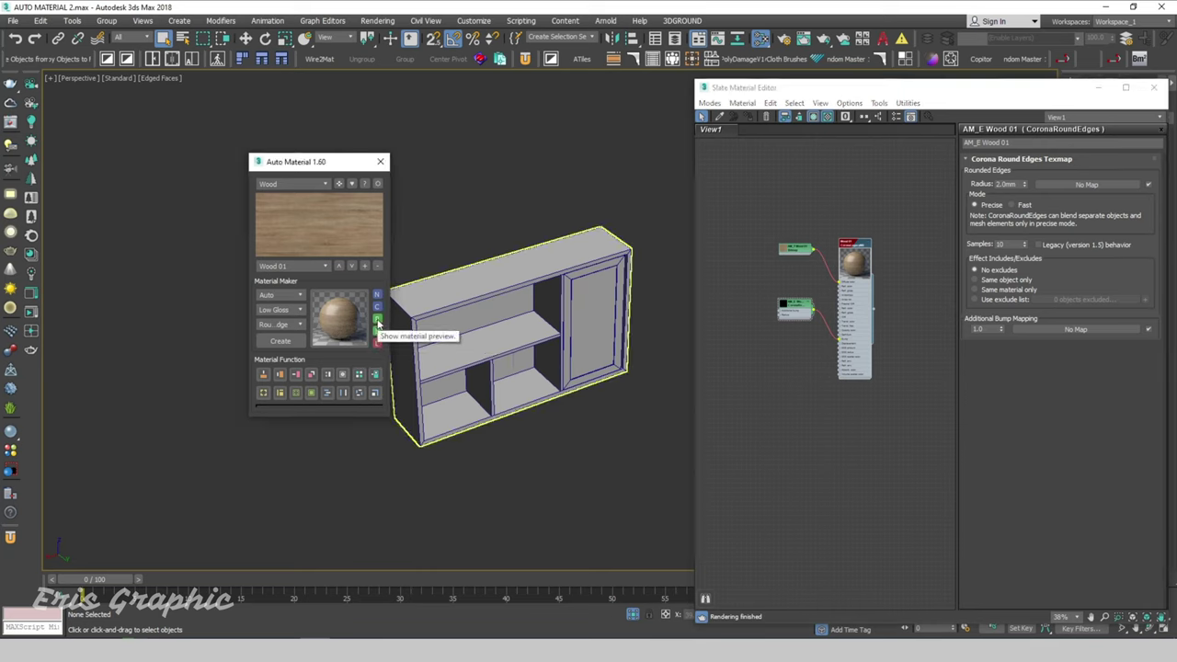
{"action": "left_click", "coordinate": [377, 322]}
{"action": "left_click", "coordinate": [377, 322]}
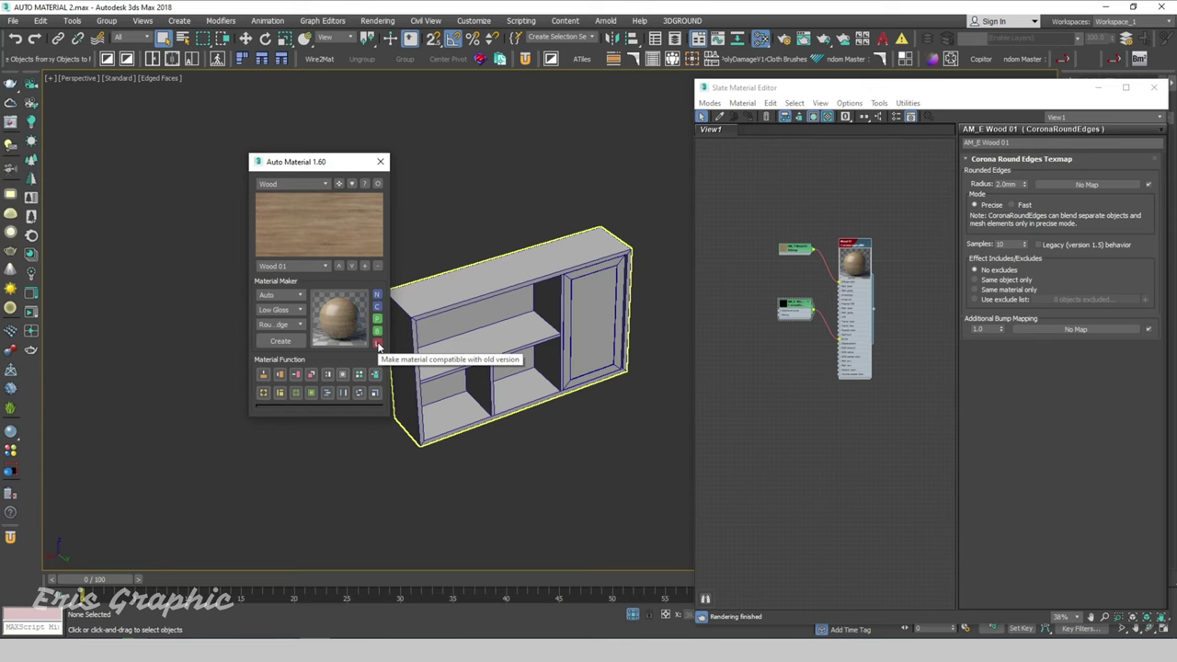
Step: Show the Wood 01 CoronaLegacyMtl parameters and switch off legacy compatibility with L
{"action": "left_click", "coordinate": [843, 248]}
{"action": "scroll", "coordinate": [844, 249], "scroll_direction": "up", "scroll_amount": 5}
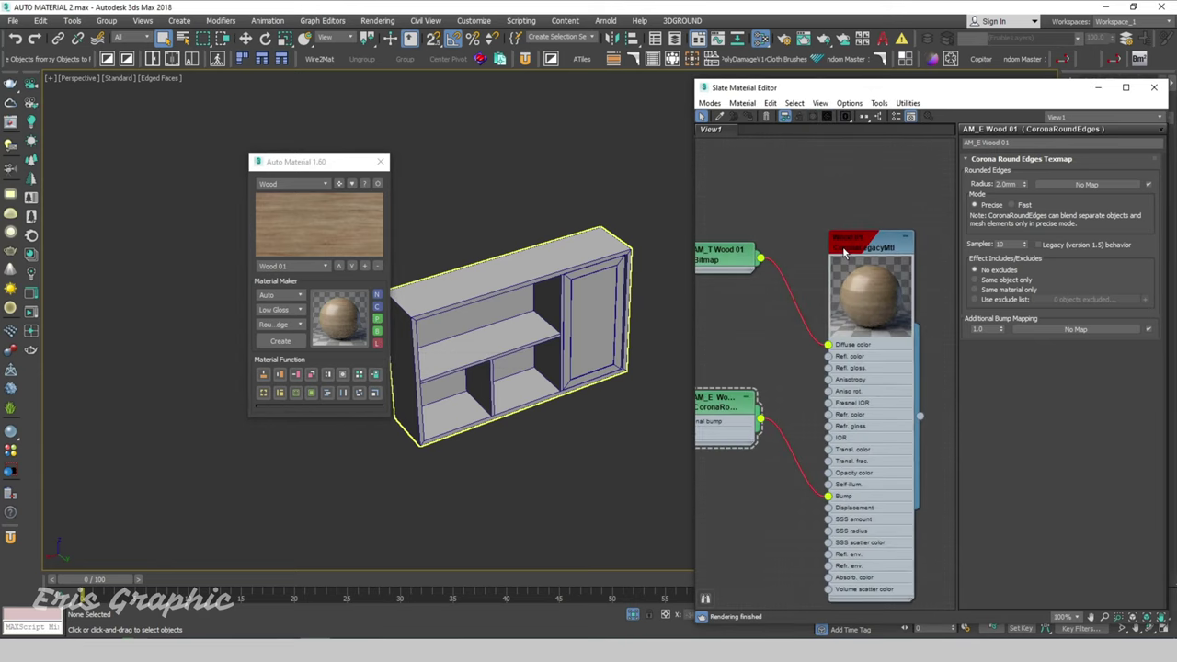
{"action": "double_click", "coordinate": [843, 253]}
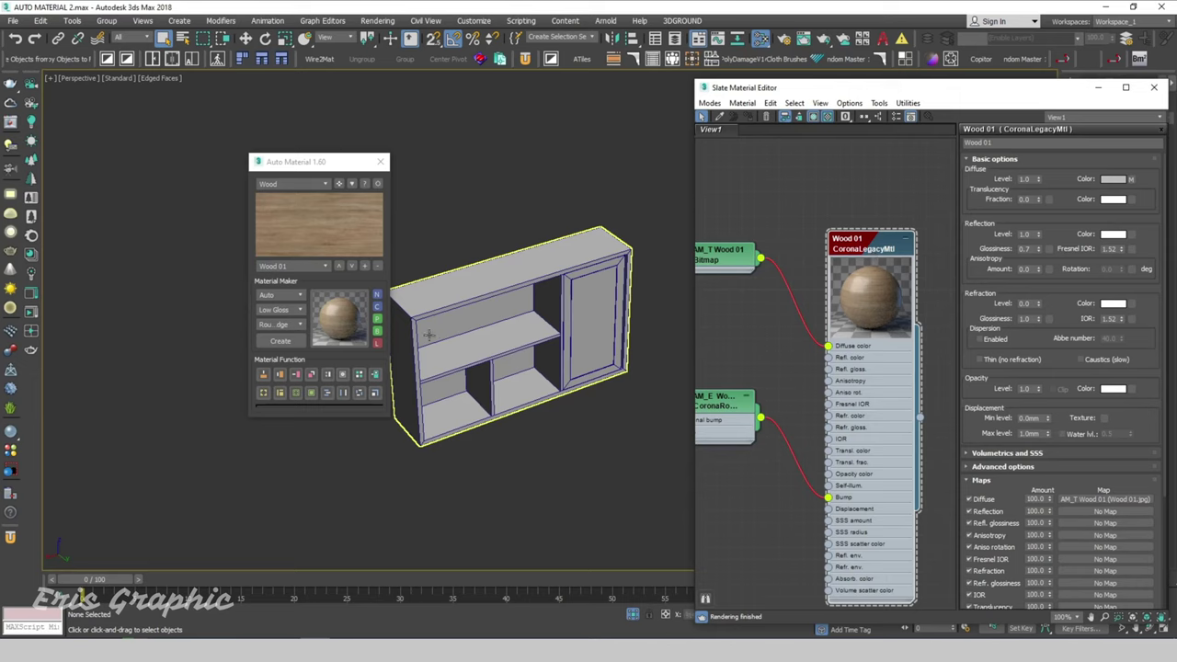
{"action": "scroll", "coordinate": [823, 239], "scroll_direction": "down", "scroll_amount": 6}
{"action": "scroll", "coordinate": [836, 300], "scroll_direction": "down", "scroll_amount": 3}
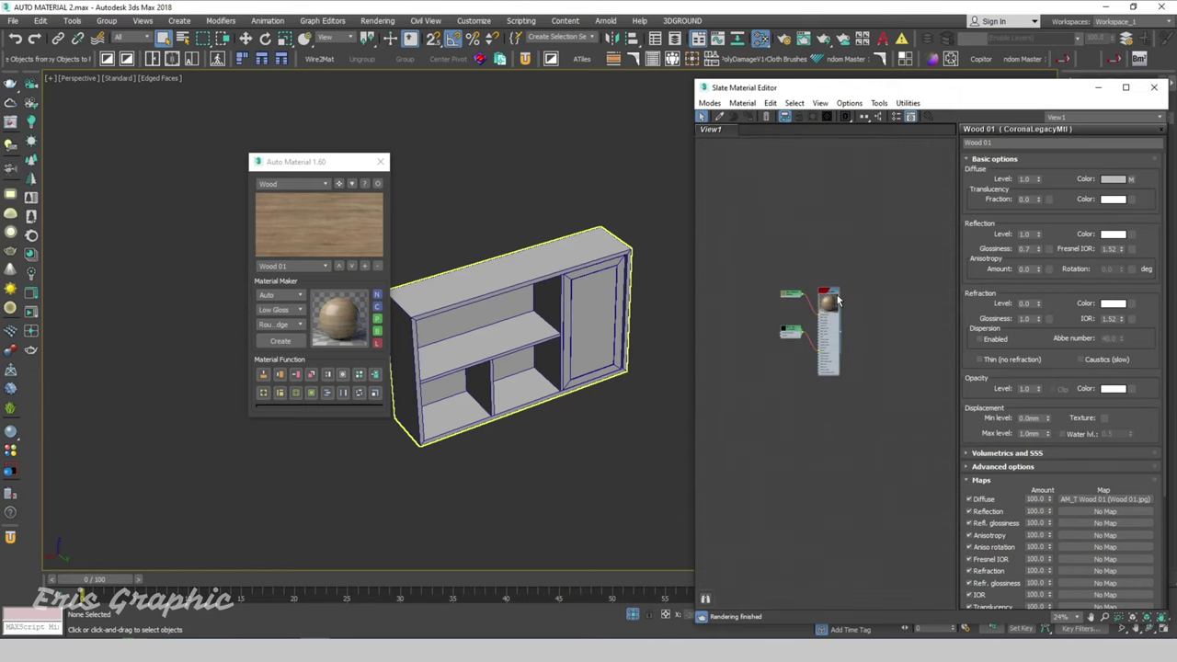
{"action": "left_click_drag", "start_coordinate": [838, 300], "coordinate": [788, 236]}
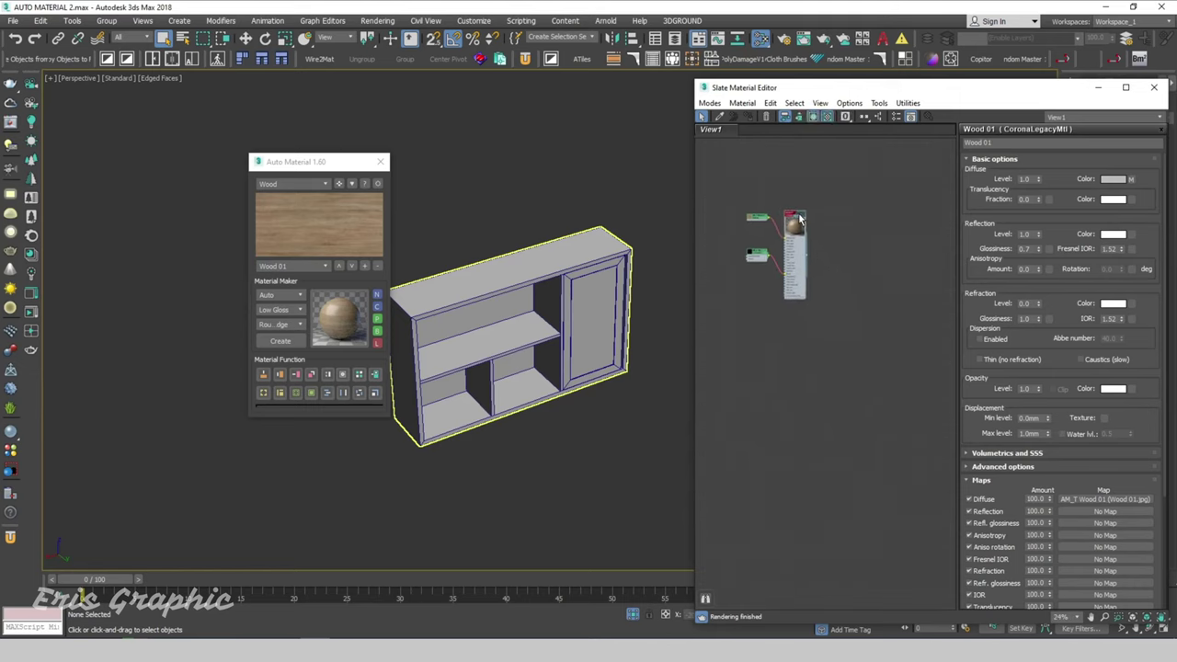
{"action": "left_click", "coordinate": [376, 347]}
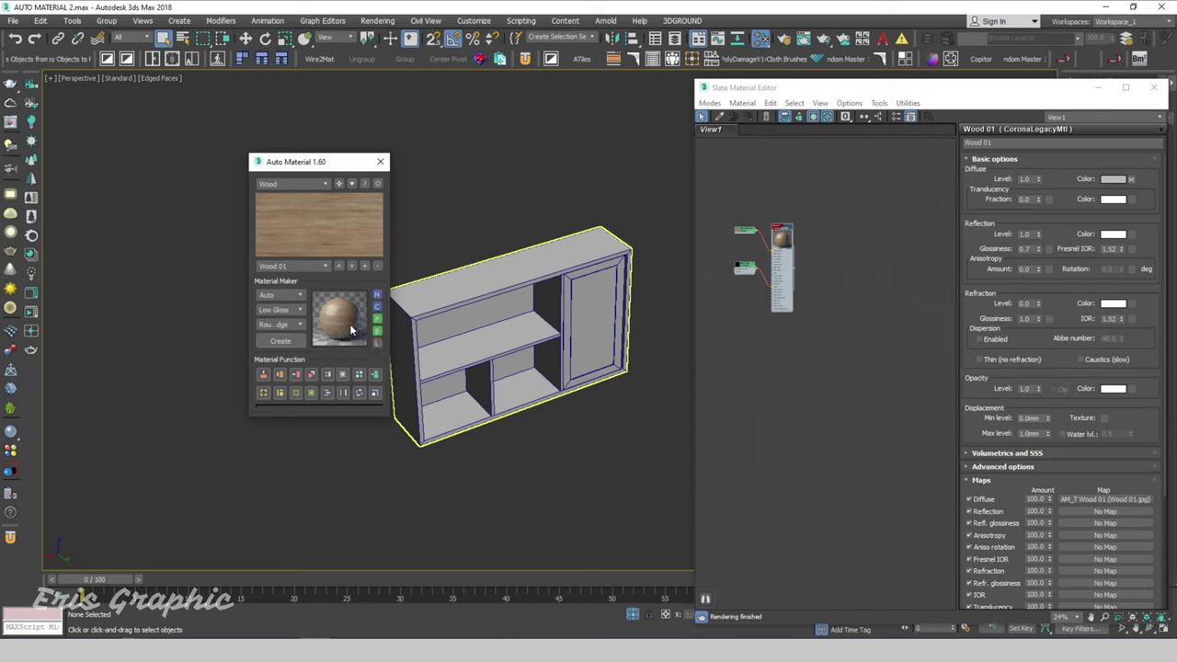
Step: Add the Wood 01 sphere to Slate again as an instance and show its CoronaPhysicalMtl parameters
{"action": "left_click_drag", "start_coordinate": [350, 330], "coordinate": [856, 253]}
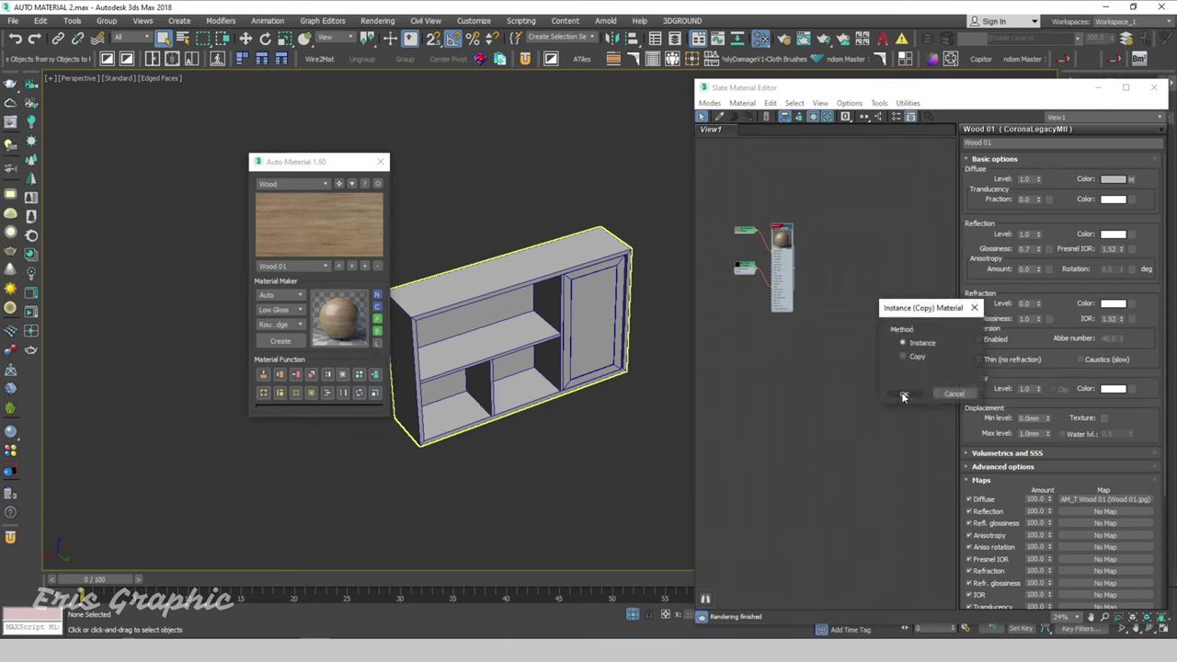
{"action": "left_click", "coordinate": [902, 397]}
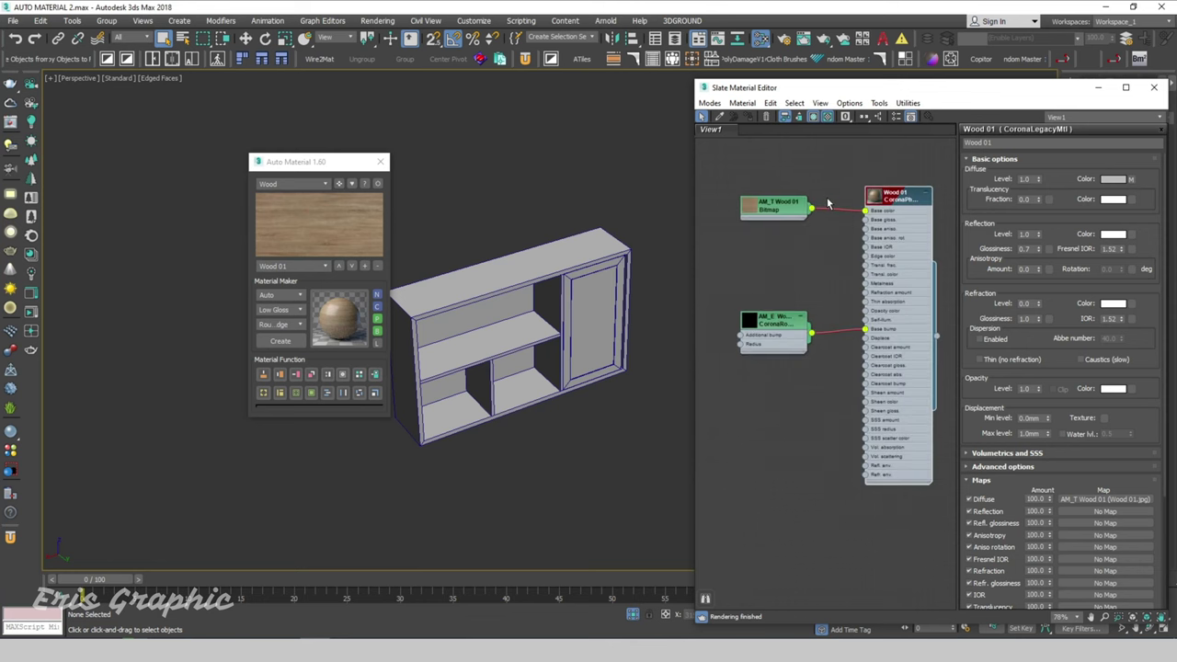
{"action": "scroll", "coordinate": [827, 202], "scroll_direction": "up", "scroll_amount": 3}
{"action": "double_click", "coordinate": [837, 196]}
{"action": "scroll", "coordinate": [837, 196], "scroll_direction": "up", "scroll_amount": 1}
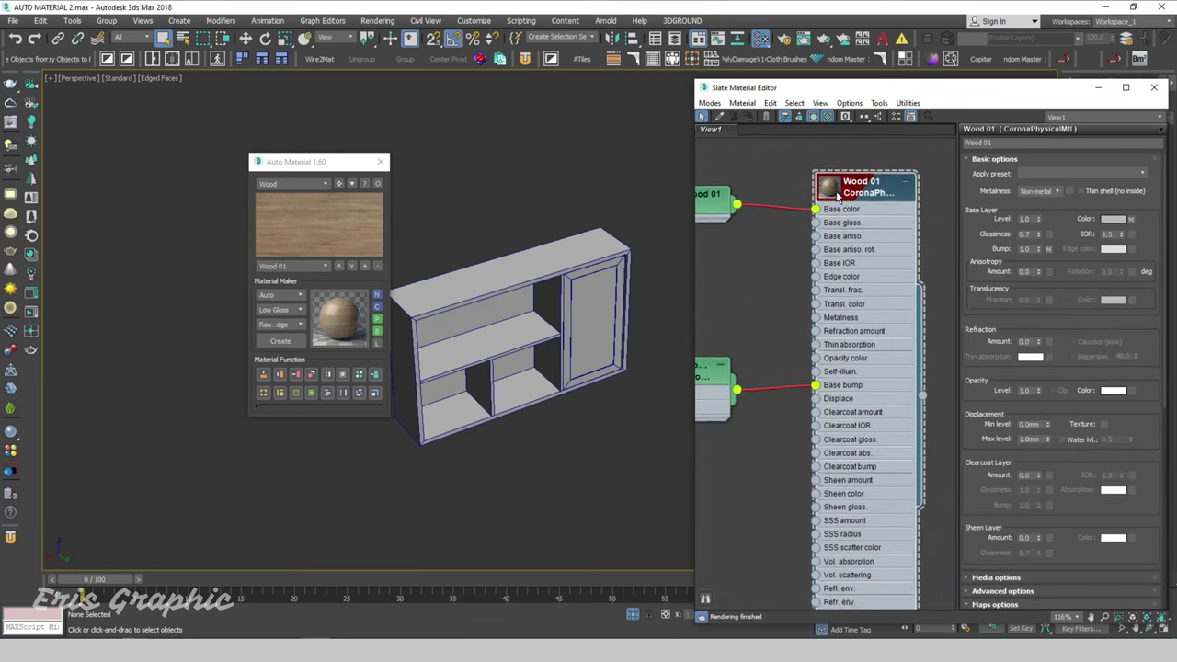
{"action": "scroll", "coordinate": [802, 277], "scroll_direction": "down", "scroll_amount": 2}
Step: Widen the new Wood 01 node and tidy all networks with Lay Out All
{"action": "left_click_drag", "start_coordinate": [839, 503], "coordinate": [943, 510]}
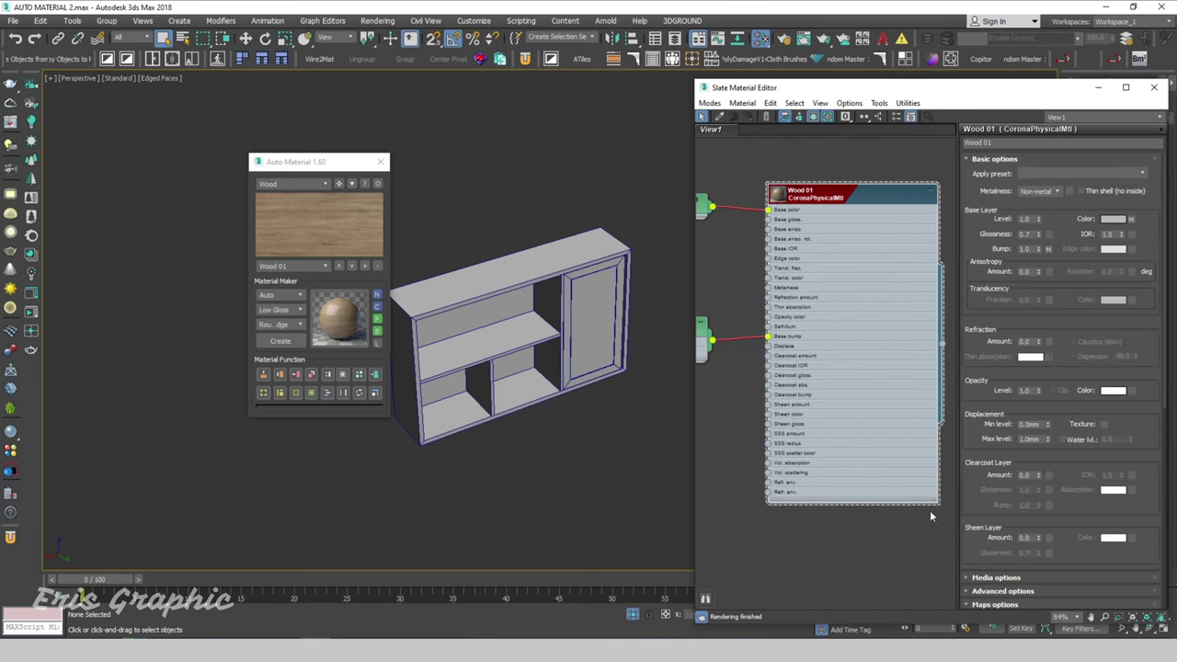
{"action": "scroll", "coordinate": [823, 205], "scroll_direction": "up", "scroll_amount": 3}
{"action": "scroll", "coordinate": [821, 198], "scroll_direction": "down", "scroll_amount": 5}
{"action": "scroll", "coordinate": [820, 211], "scroll_direction": "down", "scroll_amount": 4}
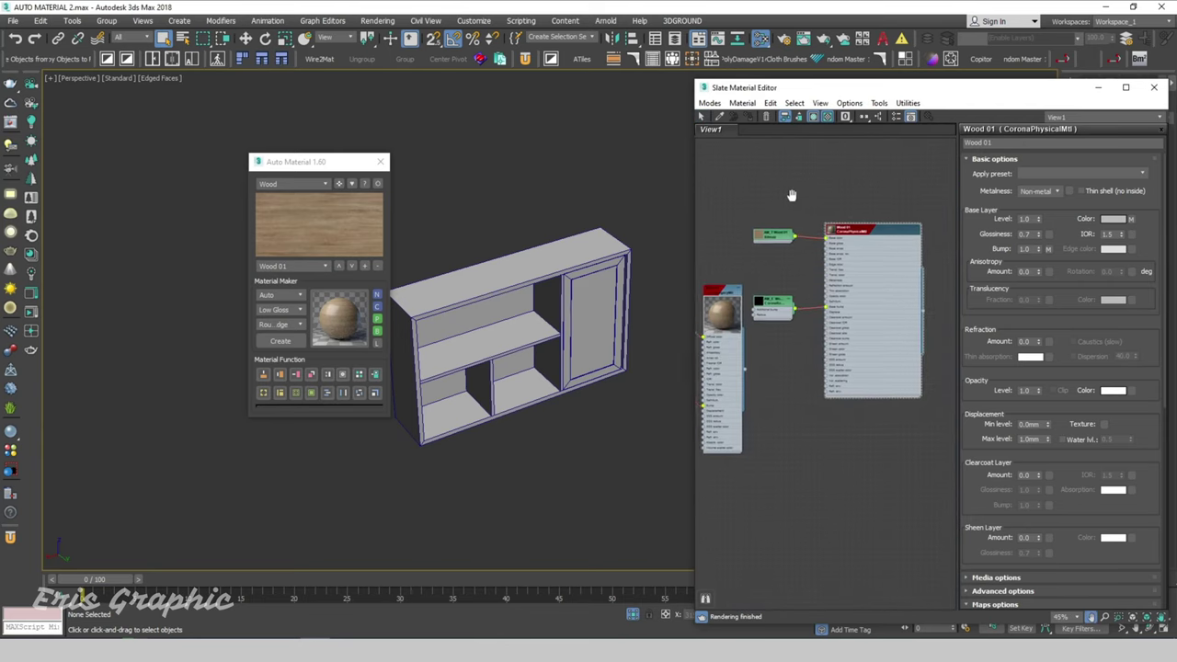
{"action": "scroll", "coordinate": [821, 220], "scroll_direction": "down", "scroll_amount": 4}
{"action": "scroll", "coordinate": [821, 229], "scroll_direction": "down", "scroll_amount": 2}
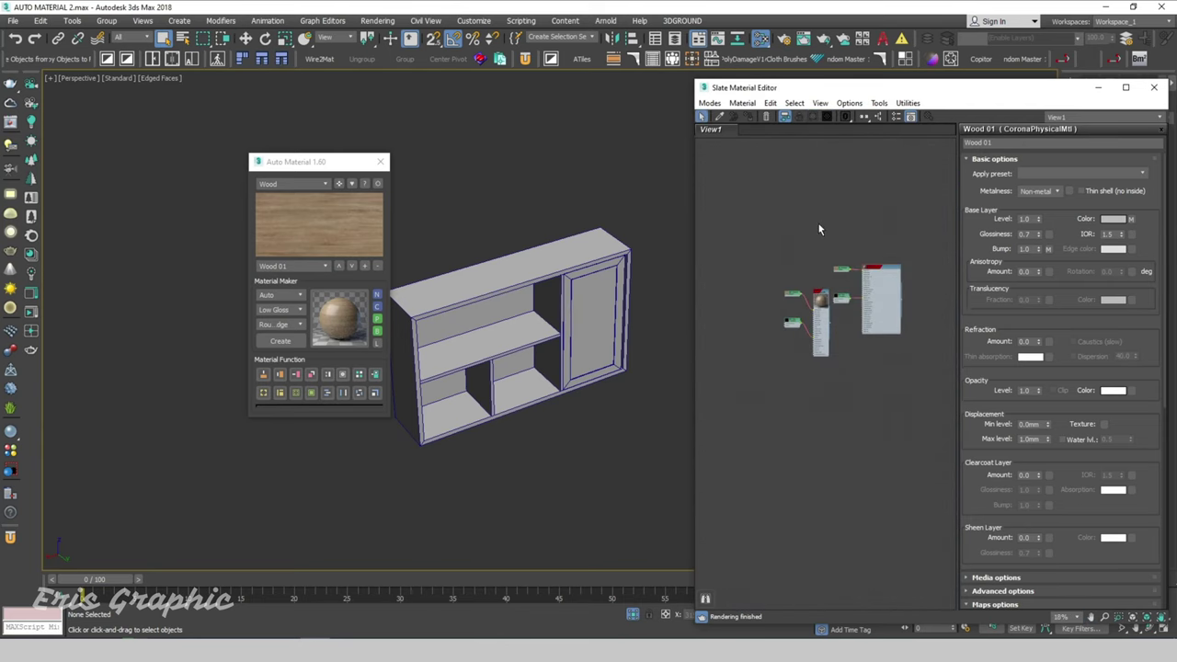
{"action": "left_click", "coordinate": [868, 120]}
{"action": "scroll", "coordinate": [805, 244], "scroll_direction": "down", "scroll_amount": 4}
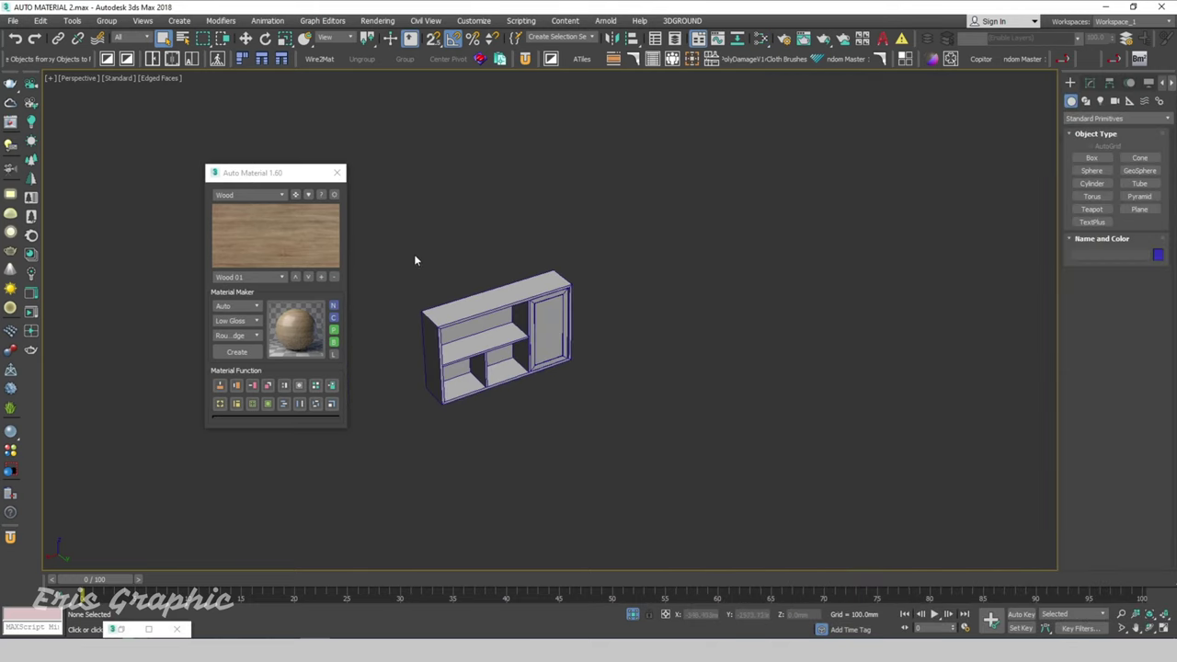
Step: Select the shelf, apply the wood material, and remap it with UVW by Object
{"action": "left_click_drag", "start_coordinate": [414, 253], "coordinate": [694, 470]}
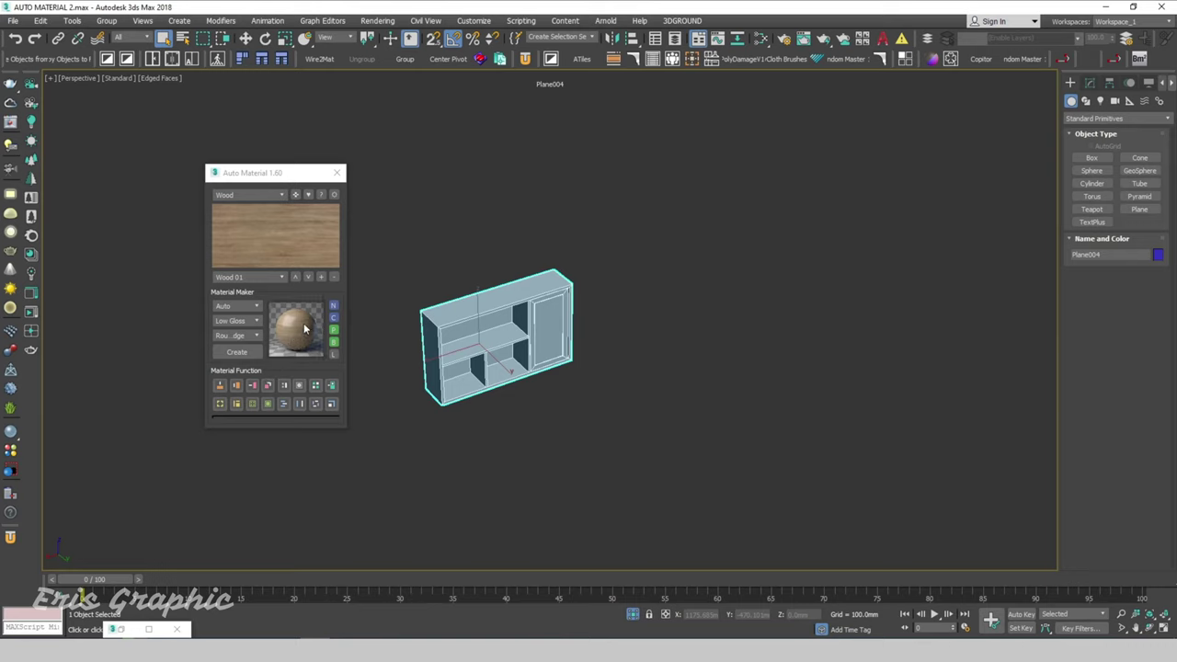
{"action": "left_click_drag", "start_coordinate": [515, 300], "coordinate": [514, 294]}
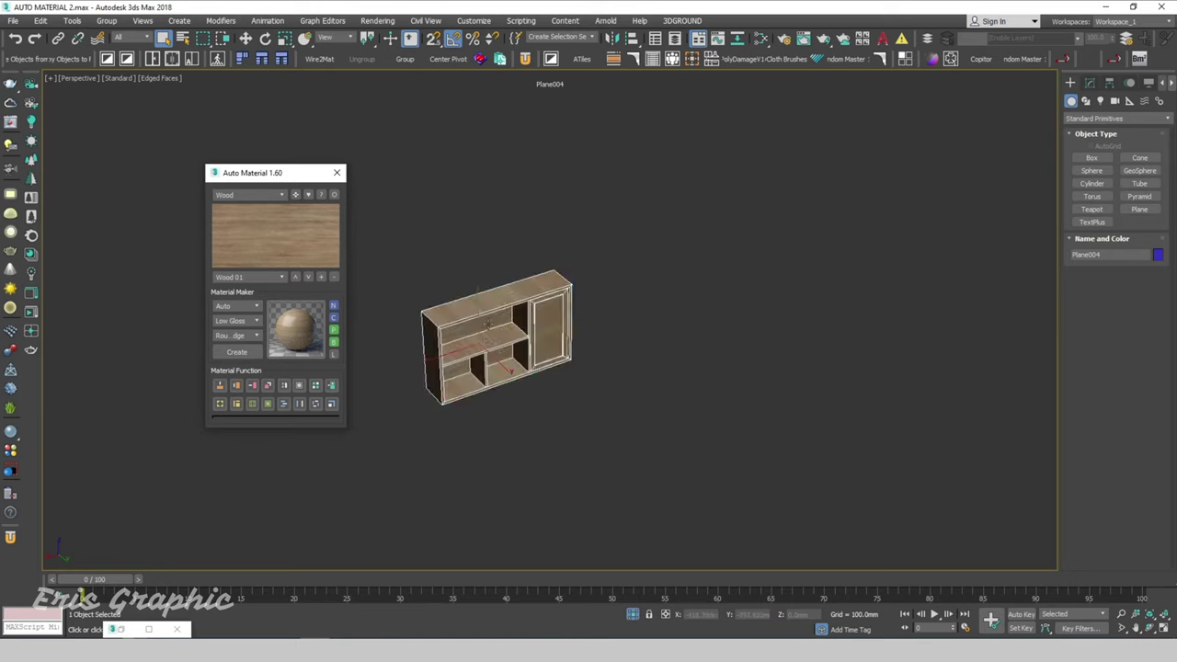
{"action": "scroll", "coordinate": [487, 324], "scroll_direction": "up", "scroll_amount": 3}
{"action": "middle_click_drag", "start_coordinate": [612, 384], "coordinate": [685, 347]}
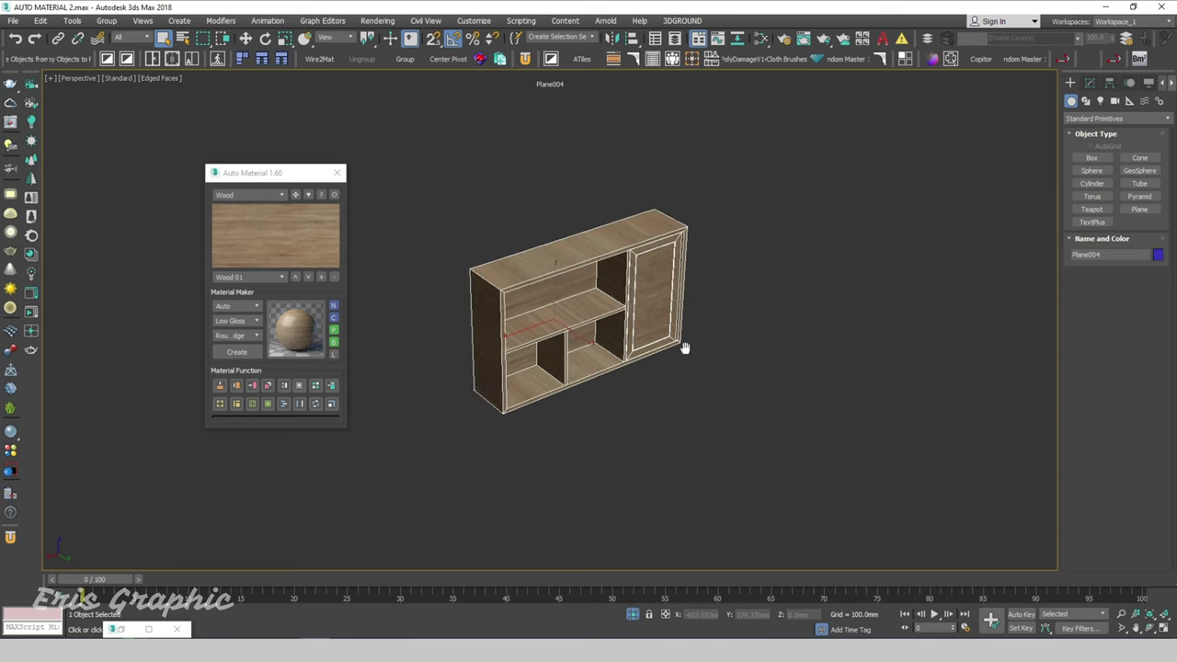
{"action": "scroll", "coordinate": [685, 347], "scroll_direction": "up", "scroll_amount": 3}
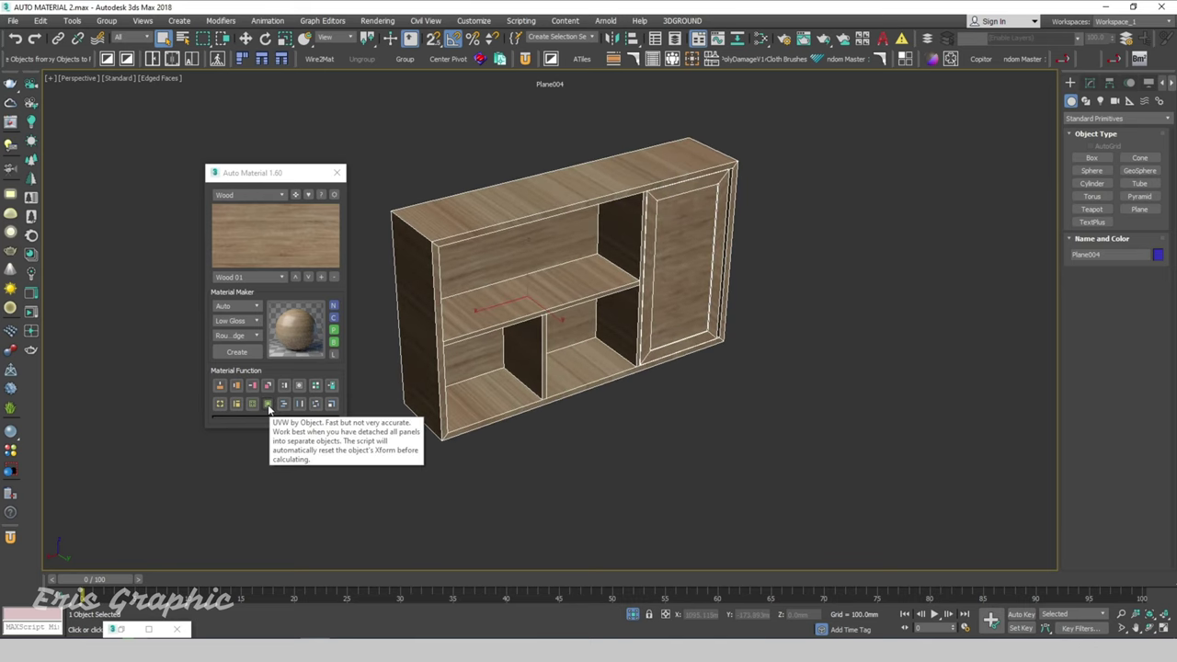
{"action": "left_click", "coordinate": [269, 409]}
{"action": "left_click", "coordinate": [707, 455]}
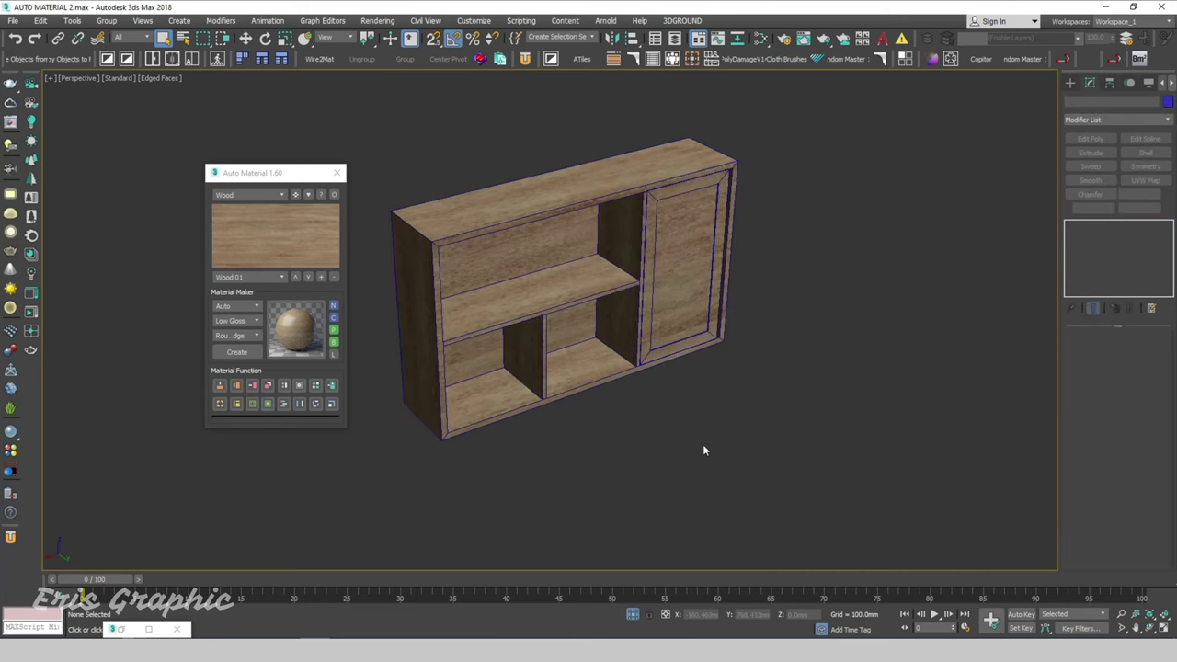
Step: Orbit to a front view and zoom in, shading without edge outlines, to inspect the grain
{"action": "mouse_move", "coordinate": [822, 351]}
{"action": "middle_mouse_down", "text": "alt"}
{"action": "mouse_move", "coordinate": [786, 311]}
{"action": "mouse_move", "coordinate": [832, 183]}
{"action": "middle_mouse_up", "text": "alt"}
{"action": "scroll", "coordinate": [795, 274], "scroll_direction": "up", "scroll_amount": 5}
{"action": "scroll", "coordinate": [796, 274], "scroll_direction": "down", "scroll_amount": 5}
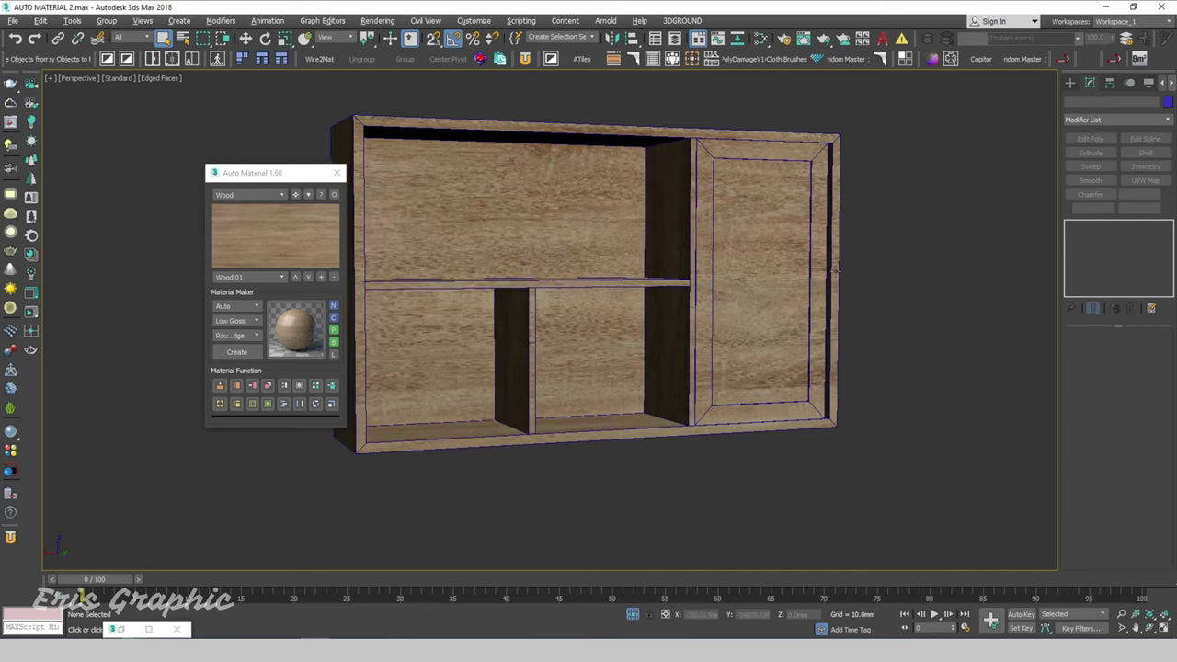
{"action": "scroll", "coordinate": [832, 183], "scroll_direction": "up", "scroll_amount": 3}
{"action": "scroll", "coordinate": [828, 162], "scroll_direction": "up", "scroll_amount": 2}
{"action": "scroll", "coordinate": [824, 203], "scroll_direction": "down", "scroll_amount": 5}
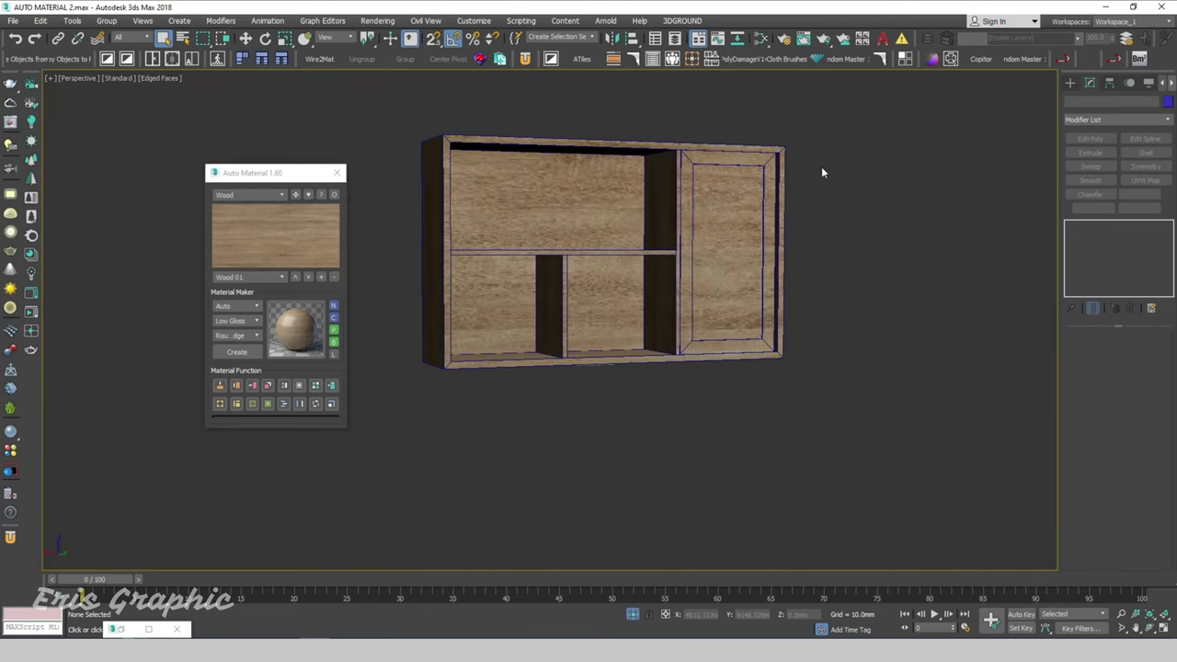
{"action": "key", "text": "F4"}
{"action": "scroll", "coordinate": [789, 164], "scroll_direction": "up", "scroll_amount": 4}
{"action": "scroll", "coordinate": [791, 163], "scroll_direction": "up", "scroll_amount": 2}
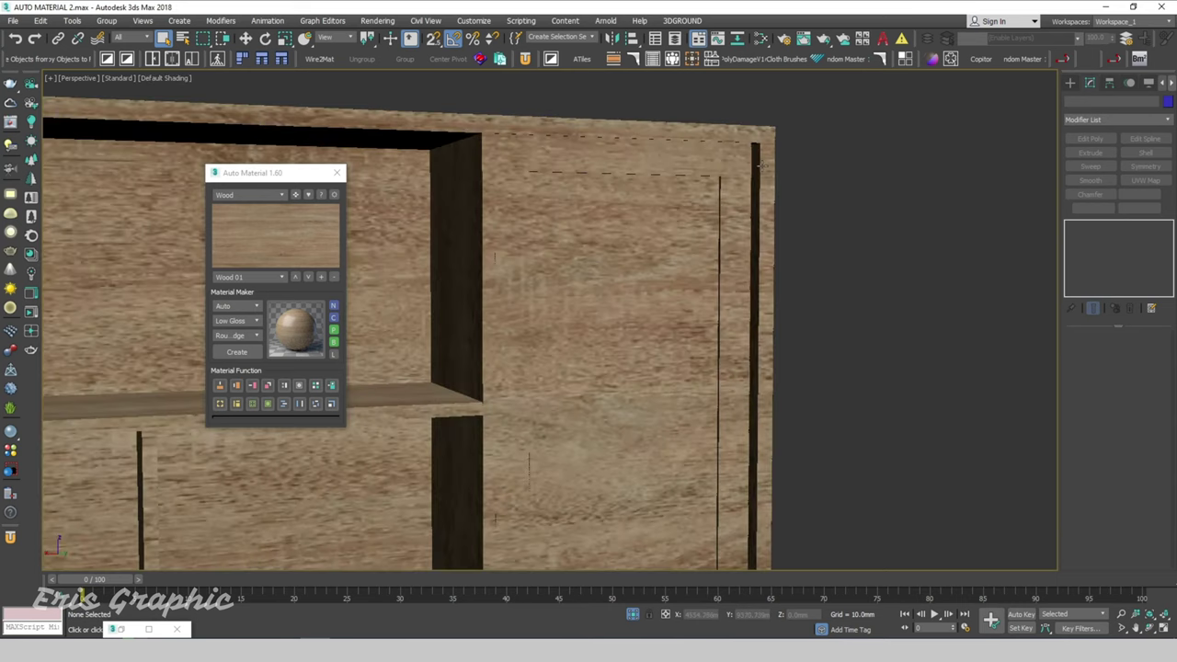
{"action": "scroll", "coordinate": [790, 163], "scroll_direction": "down", "scroll_amount": 5}
Step: View from three-quarter and close frontal angles, restore edge outlines, and reselect the cabinet
{"action": "mouse_move", "coordinate": [415, 187]}
{"action": "middle_mouse_down", "text": "alt"}
{"action": "mouse_move", "coordinate": [463, 224]}
{"action": "mouse_move", "coordinate": [452, 205]}
{"action": "mouse_move", "coordinate": [413, 210]}
{"action": "mouse_move", "coordinate": [428, 210]}
{"action": "middle_mouse_up", "text": "alt"}
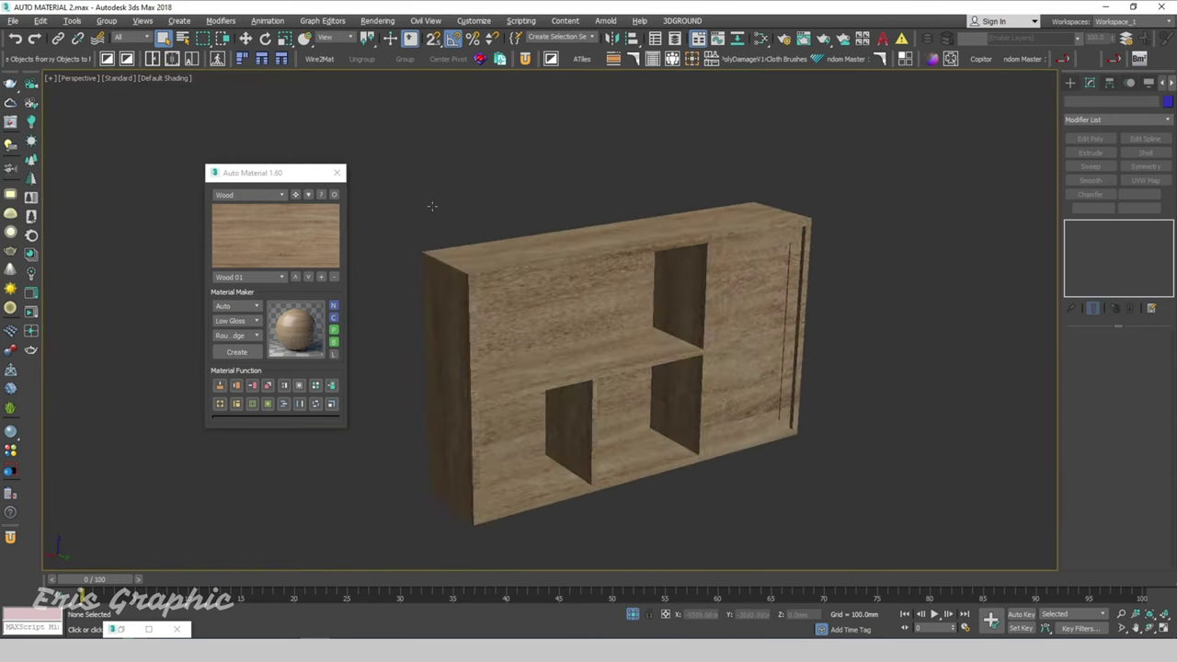
{"action": "scroll", "coordinate": [429, 211], "scroll_direction": "up", "scroll_amount": 5}
{"action": "middle_click_drag", "start_coordinate": [662, 344], "coordinate": [534, 344]}
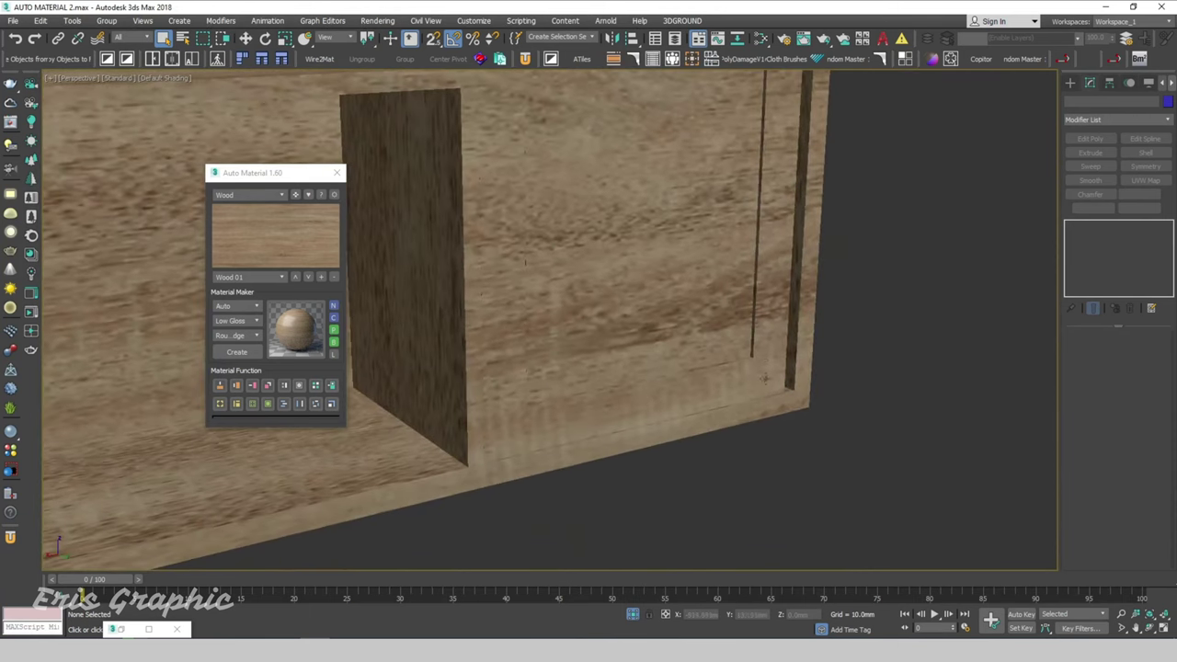
{"action": "scroll", "coordinate": [763, 376], "scroll_direction": "down", "scroll_amount": 4}
{"action": "scroll", "coordinate": [800, 372], "scroll_direction": "down", "scroll_amount": 3}
{"action": "key", "text": "F4"}
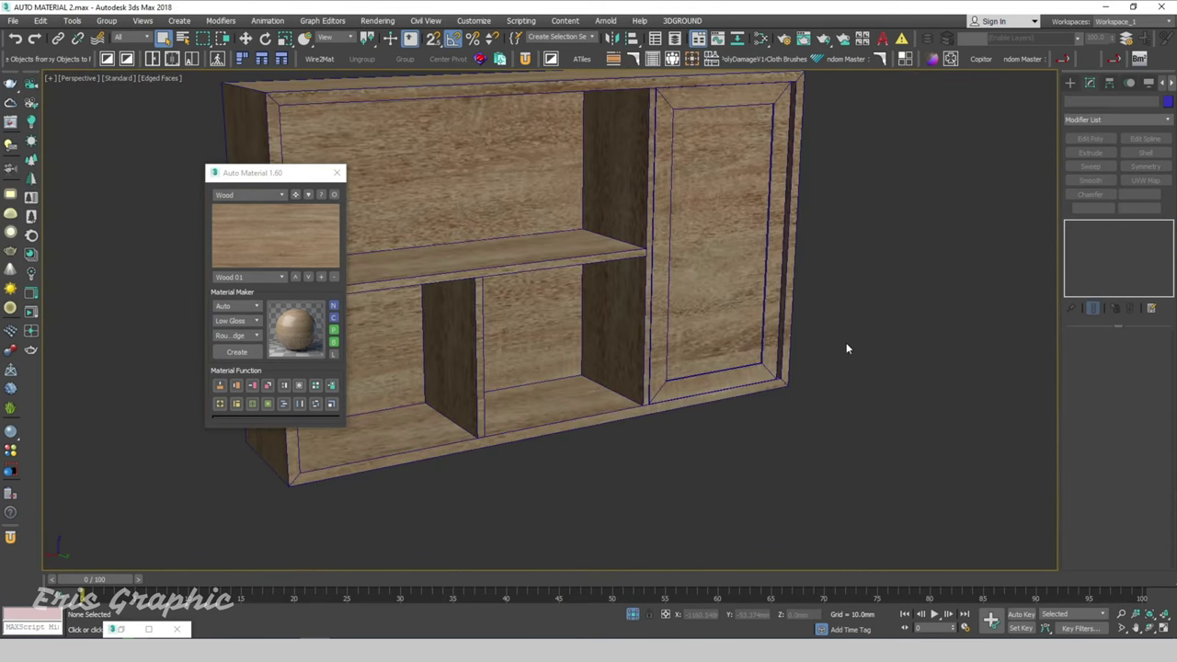
{"action": "left_click_drag", "start_coordinate": [736, 230], "coordinate": [736, 230]}
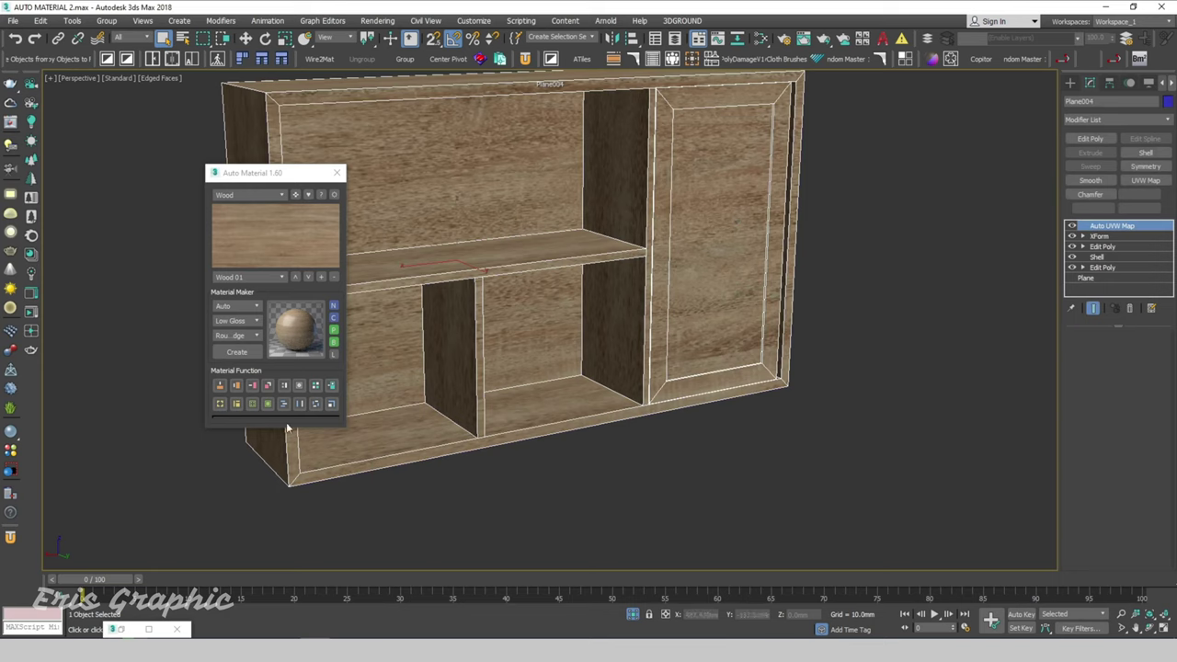
Step: Remap the cabinet's wood texture with UVW by Polygon and check it from a new angle
{"action": "left_click", "coordinate": [254, 405]}
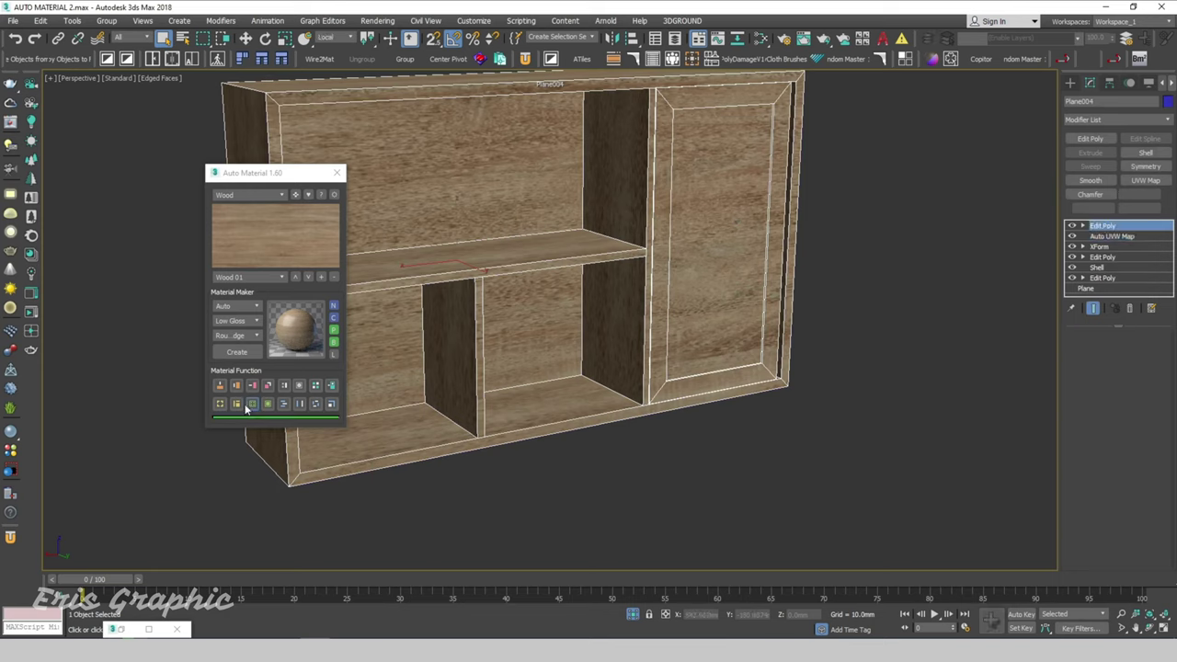
{"action": "left_click", "coordinate": [905, 395]}
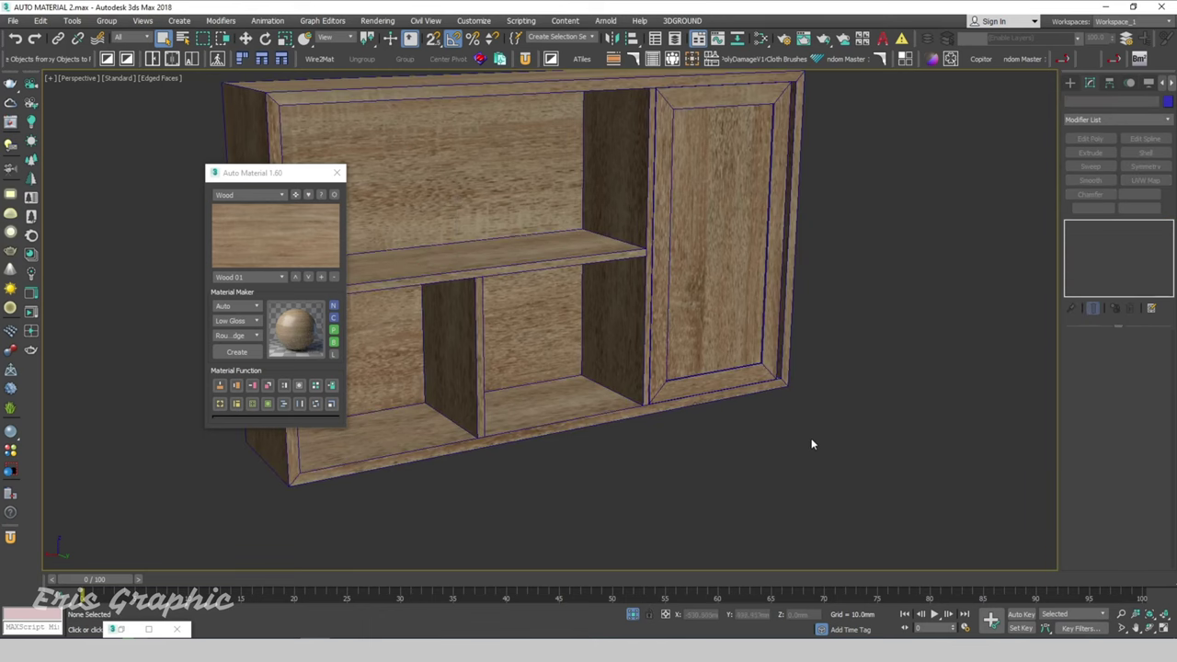
{"action": "mouse_move", "coordinate": [811, 438]}
{"action": "middle_mouse_down", "text": "alt"}
{"action": "mouse_move", "coordinate": [806, 488]}
{"action": "mouse_move", "coordinate": [919, 468]}
{"action": "middle_mouse_up", "text": "alt"}
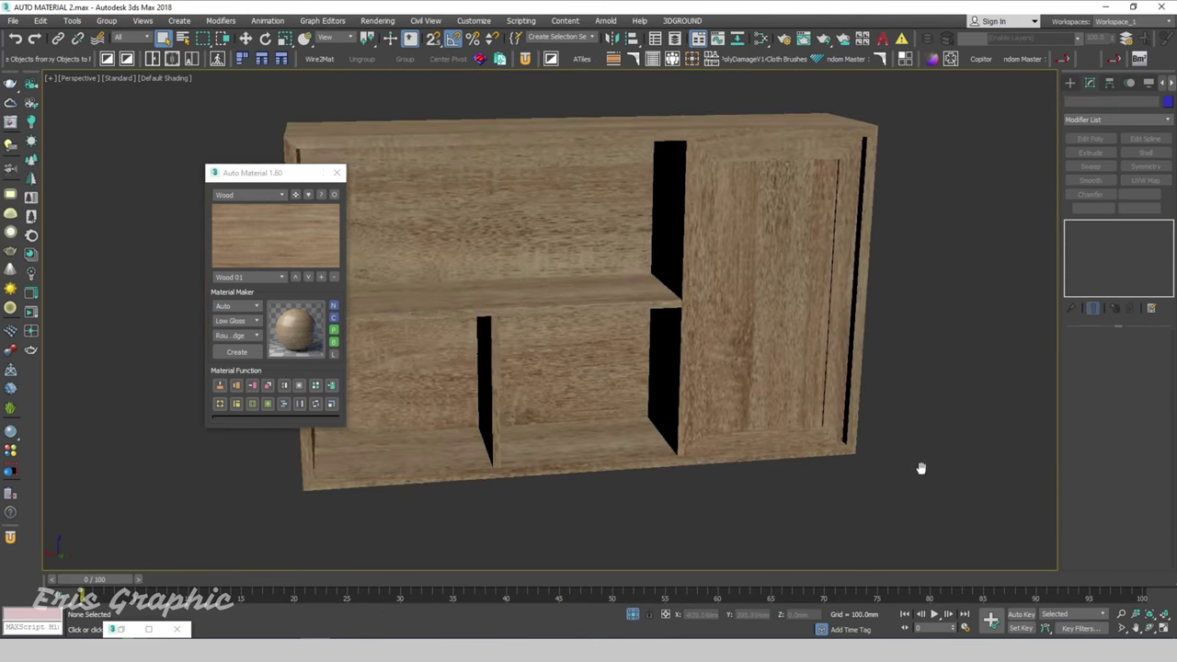
{"action": "left_click", "coordinate": [771, 435]}
{"action": "left_click", "coordinate": [931, 413]}
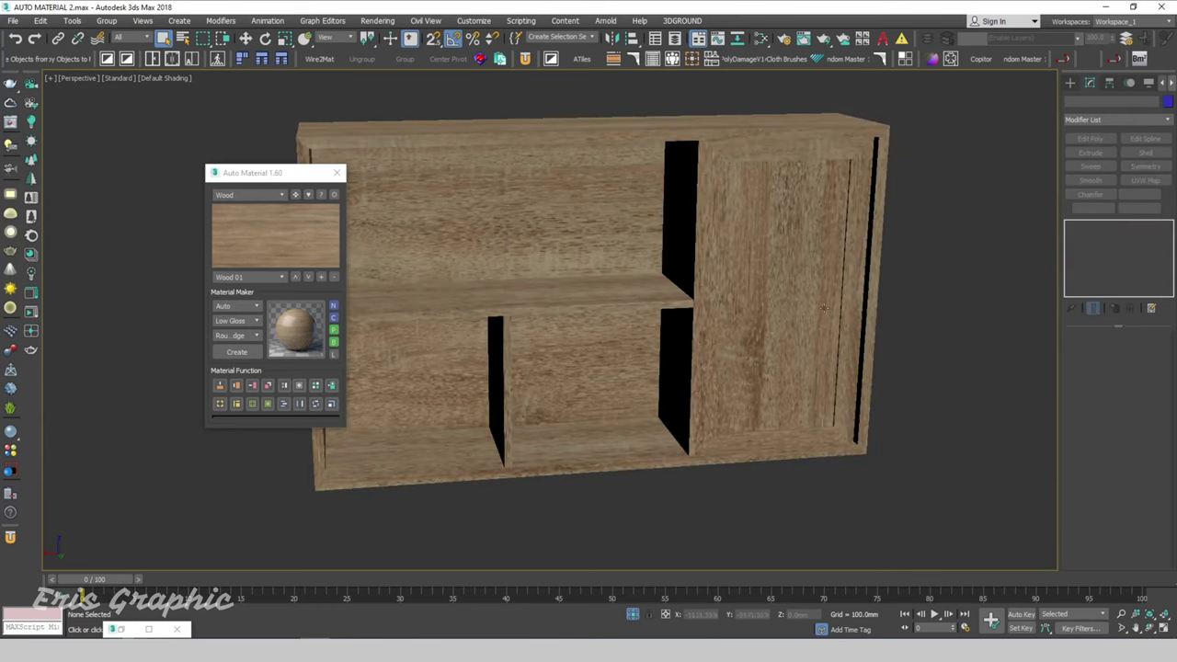
{"action": "scroll", "coordinate": [715, 167], "scroll_direction": "up", "scroll_amount": 4}
{"action": "scroll", "coordinate": [720, 147], "scroll_direction": "down", "scroll_amount": 3}
{"action": "scroll", "coordinate": [709, 156], "scroll_direction": "down", "scroll_amount": 1}
Step: Orbit the orthographic view around the cabinet to inspect the per-polygon wood mapping
{"action": "mouse_move", "coordinate": [709, 155]}
{"action": "middle_mouse_down", "text": "alt"}
{"action": "mouse_move", "coordinate": [628, 204]}
{"action": "mouse_move", "coordinate": [900, 306]}
{"action": "middle_mouse_up", "text": "alt"}
{"action": "scroll", "coordinate": [720, 239], "scroll_direction": "up", "scroll_amount": 3}
{"action": "scroll", "coordinate": [720, 238], "scroll_direction": "up", "scroll_amount": 2}
{"action": "scroll", "coordinate": [720, 238], "scroll_direction": "down", "scroll_amount": 3}
{"action": "scroll", "coordinate": [720, 238], "scroll_direction": "down", "scroll_amount": 3}
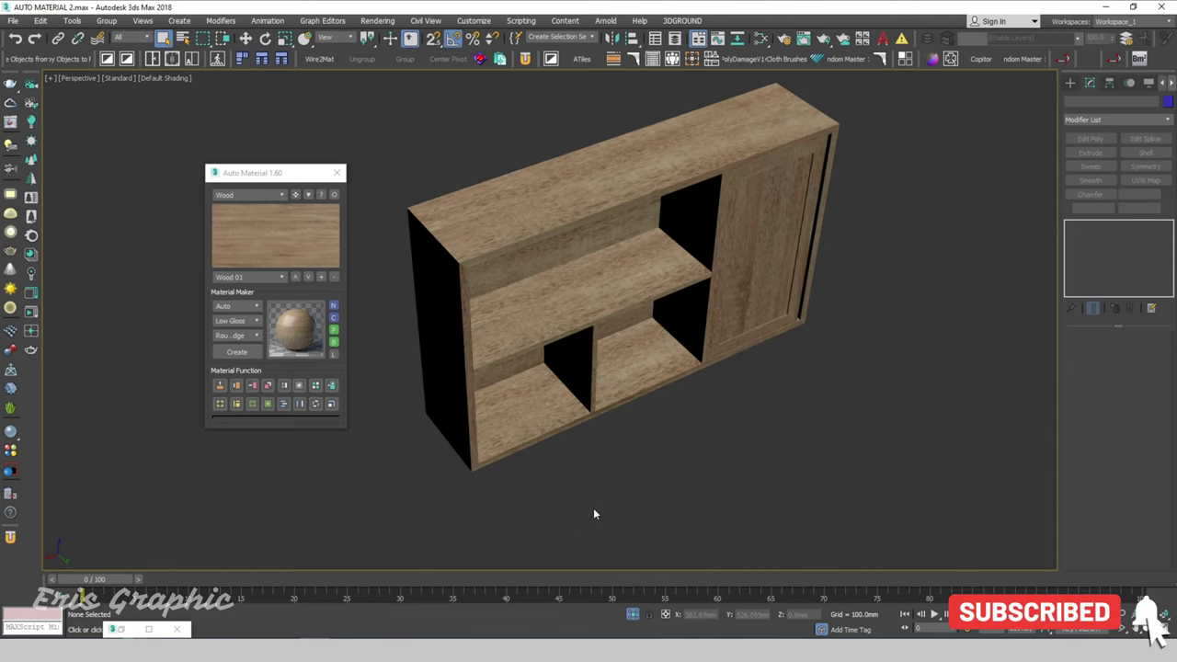
{"action": "mouse_move", "coordinate": [610, 355]}
{"action": "middle_mouse_down", "text": "alt"}
{"action": "mouse_move", "coordinate": [711, 356]}
{"action": "mouse_move", "coordinate": [690, 408]}
{"action": "middle_mouse_up", "text": "alt"}
{"action": "left_click_drag", "start_coordinate": [649, 392], "coordinate": [634, 373]}
{"action": "left_click", "coordinate": [451, 441]}
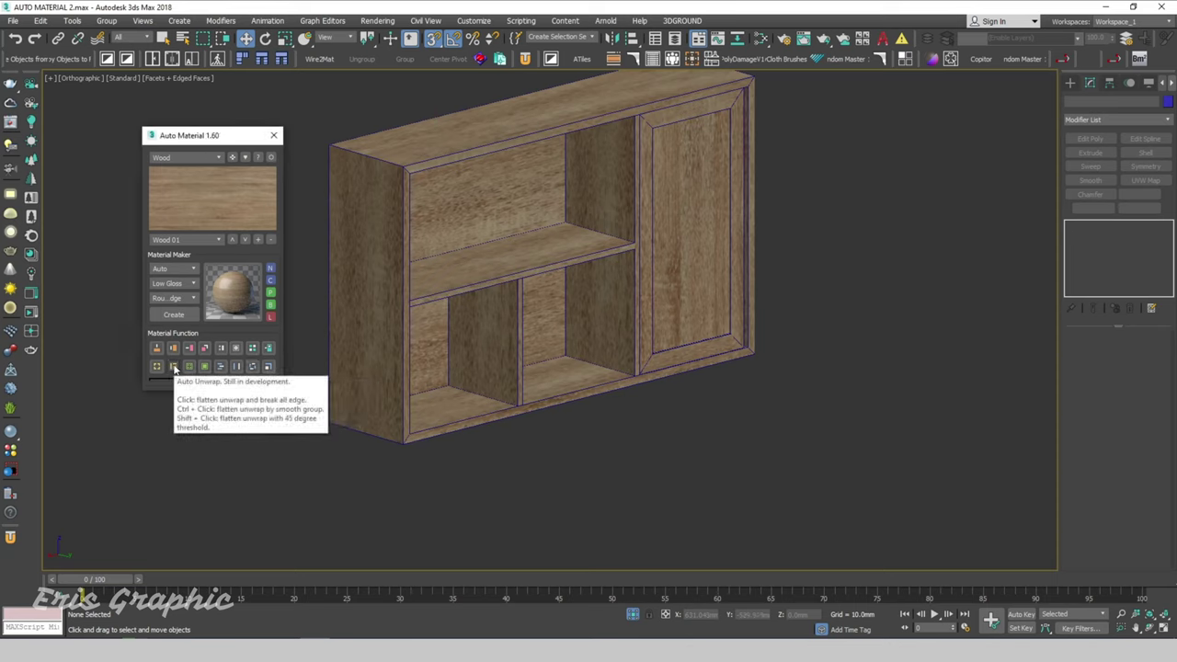
{"action": "left_click", "coordinate": [167, 371]}
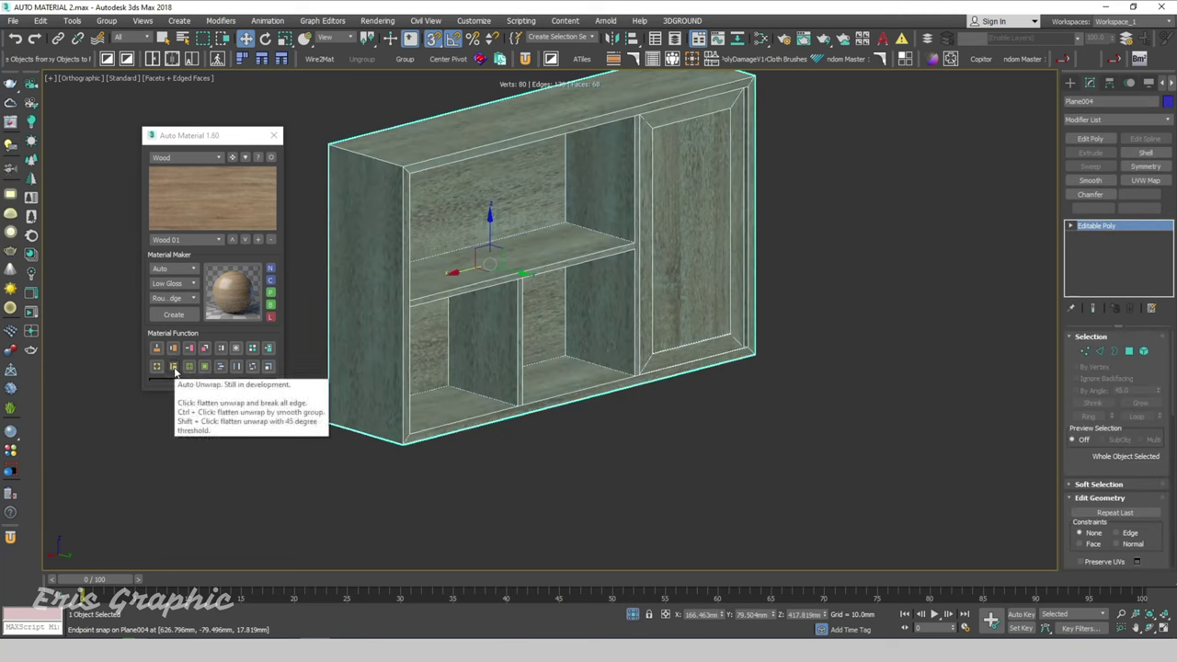
{"action": "left_click", "coordinate": [173, 368]}
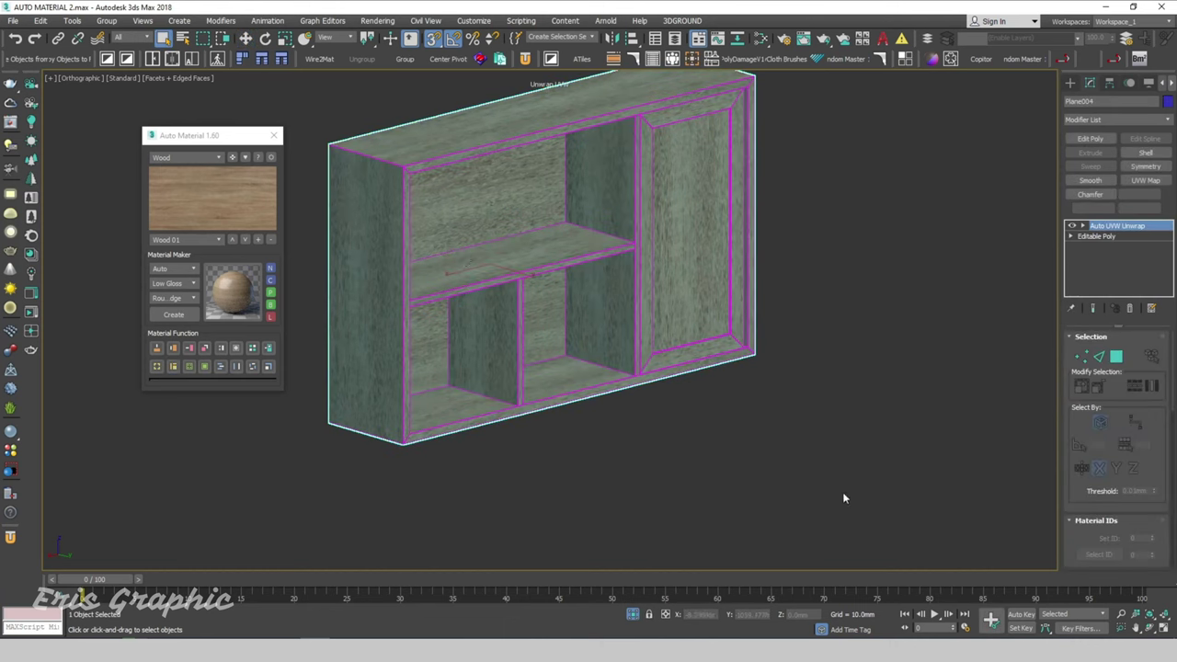
{"action": "left_click_drag", "start_coordinate": [748, 429], "coordinate": [622, 263]}
{"action": "left_click_drag", "start_coordinate": [853, 241], "coordinate": [624, 231]}
{"action": "right_click", "coordinate": [1109, 229]}
{"action": "left_click", "coordinate": [1109, 252]}
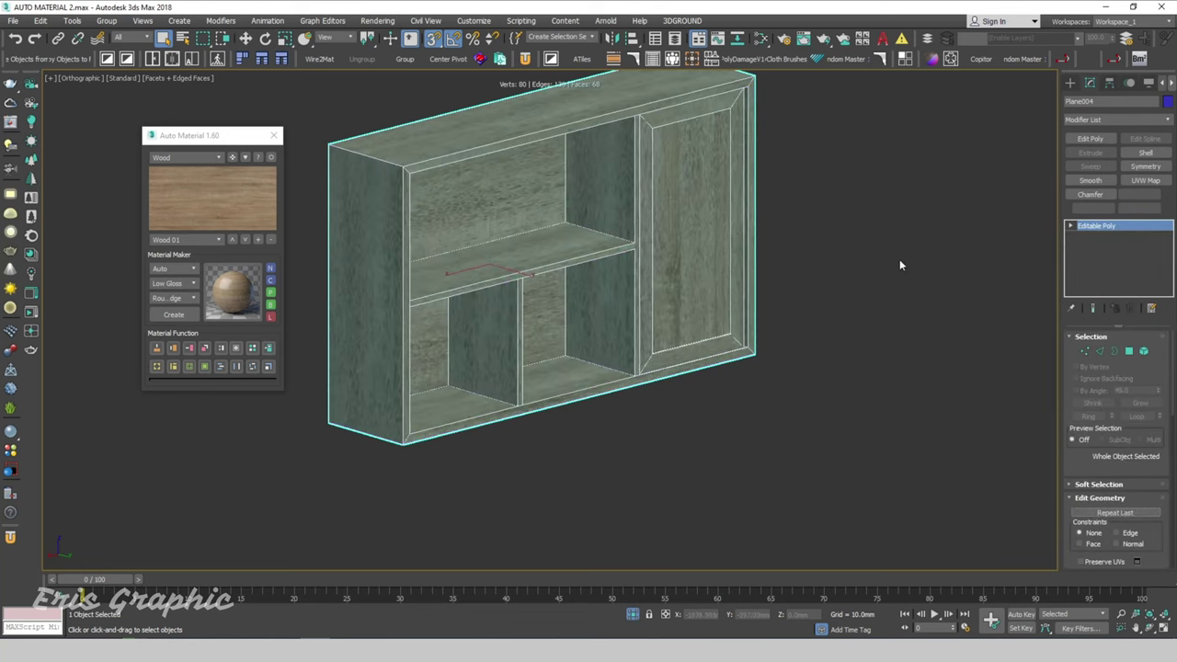
{"action": "left_click", "coordinate": [900, 266]}
{"action": "middle_click_drag", "start_coordinate": [767, 433], "coordinate": [783, 448]}
{"action": "left_click", "coordinate": [413, 234]}
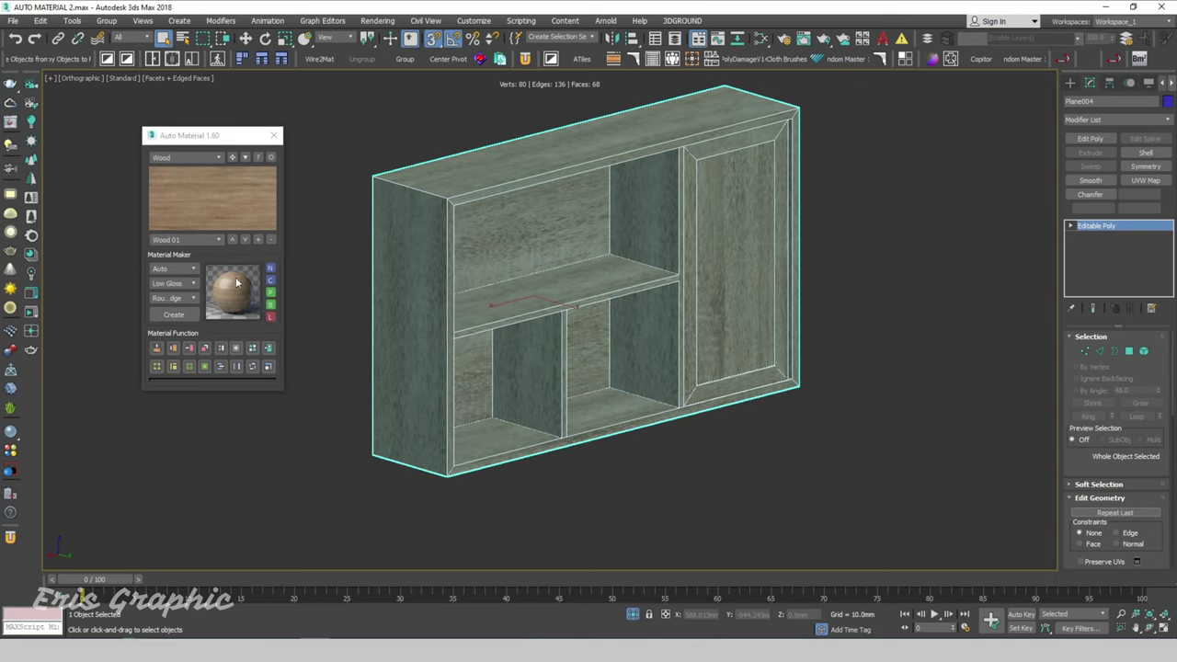
Step: Choose the Wood 04 preset in the Auto Material panel
{"action": "left_click", "coordinate": [189, 241]}
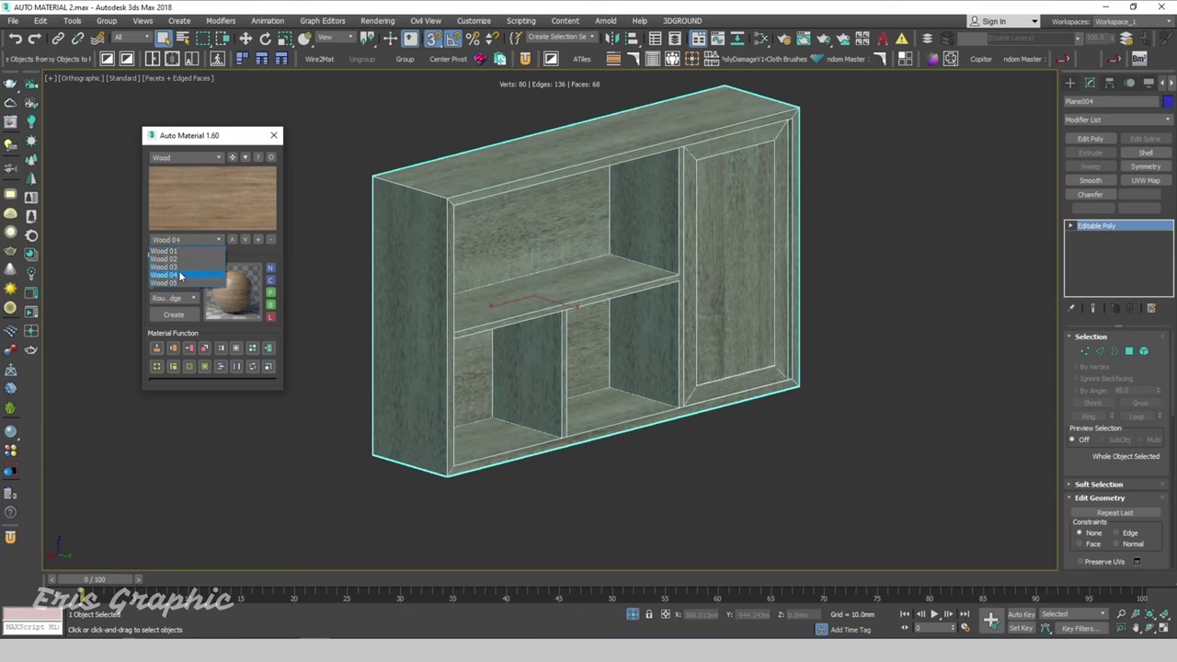
{"action": "left_click", "coordinate": [180, 274]}
{"action": "left_click_drag", "start_coordinate": [192, 144], "coordinate": [181, 120]}
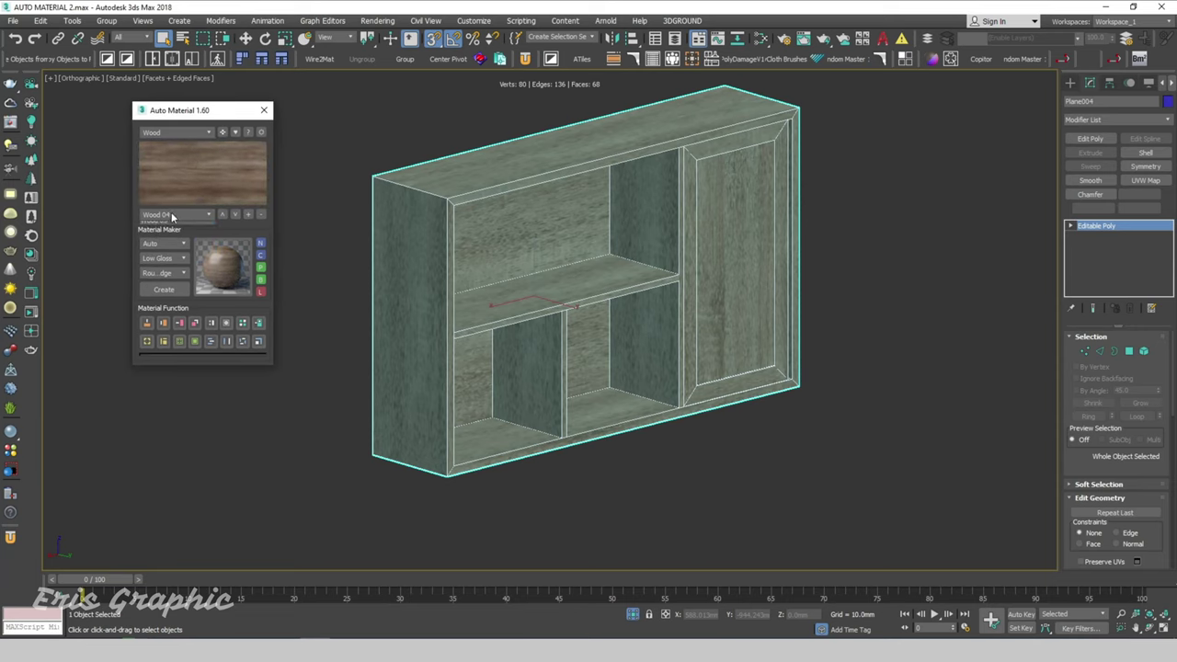
Step: Switch the category to Stone and create the white marble Stone 03 material
{"action": "left_click", "coordinate": [166, 133]}
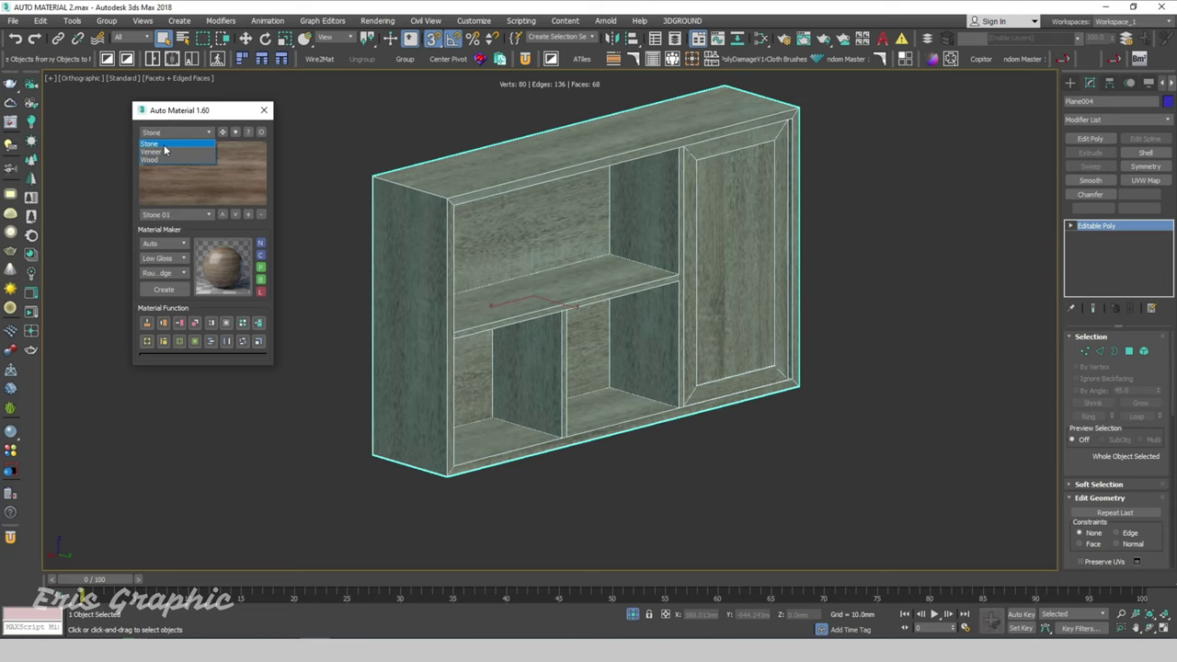
{"action": "left_click", "coordinate": [165, 146]}
{"action": "left_click", "coordinate": [235, 215]}
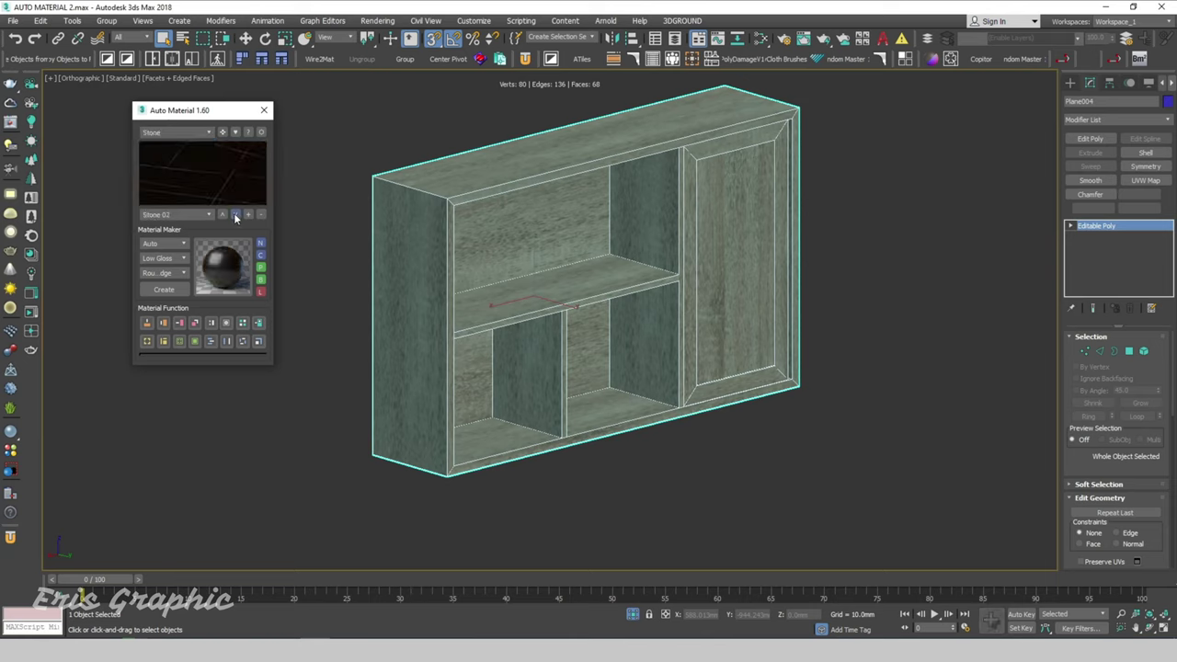
{"action": "left_click", "coordinate": [235, 215]}
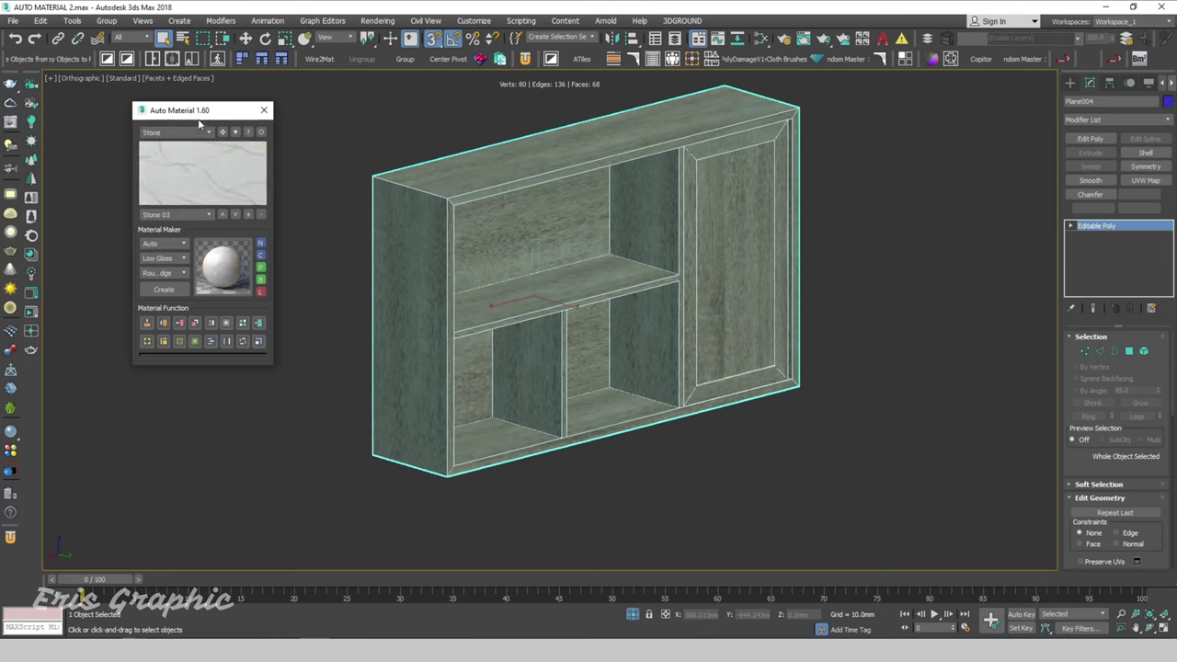
{"action": "left_click", "coordinate": [164, 288]}
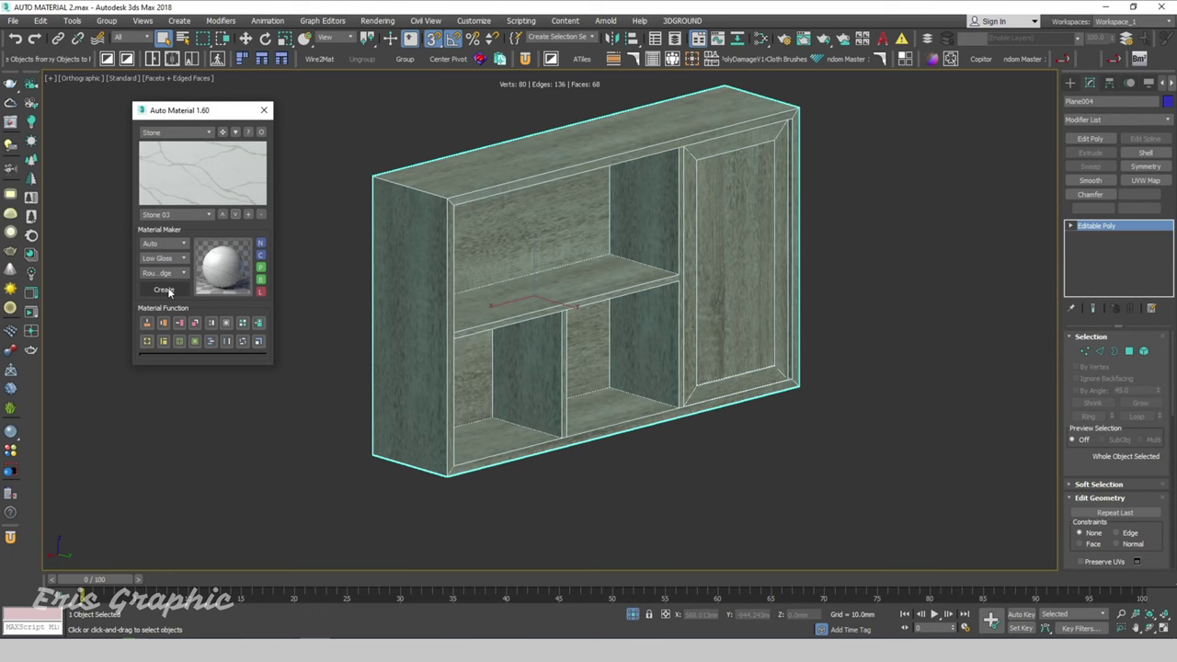
Step: Reselect the whole cabinet
{"action": "left_click", "coordinate": [407, 129]}
{"action": "left_click_drag", "start_coordinate": [405, 123], "coordinate": [393, 231]}
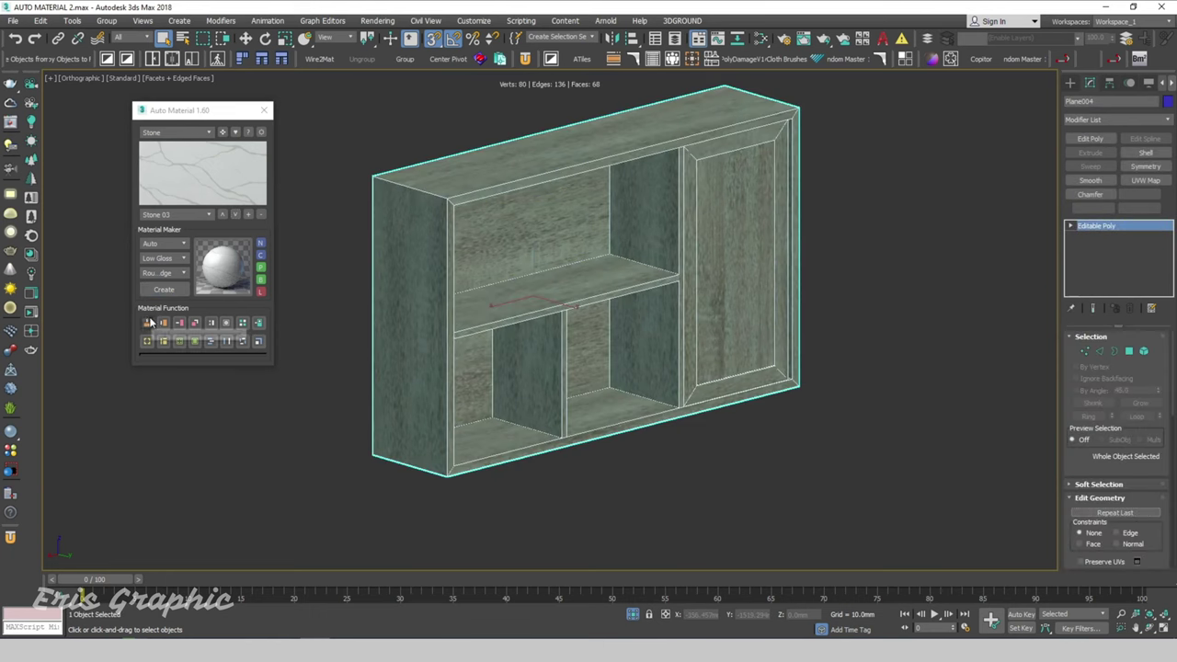
{"action": "left_click", "coordinate": [149, 324]}
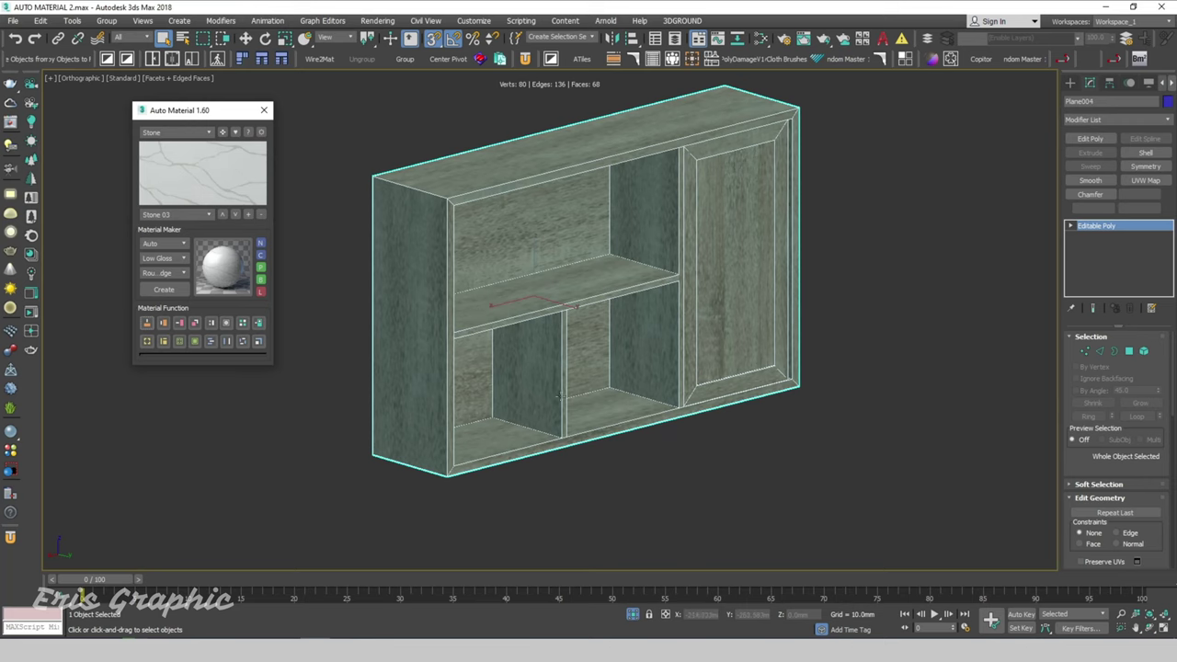
Step: Select the cabinet and orbit the view around it
{"action": "left_click", "coordinate": [700, 477]}
{"action": "left_click_drag", "start_coordinate": [561, 319], "coordinate": [563, 321]}
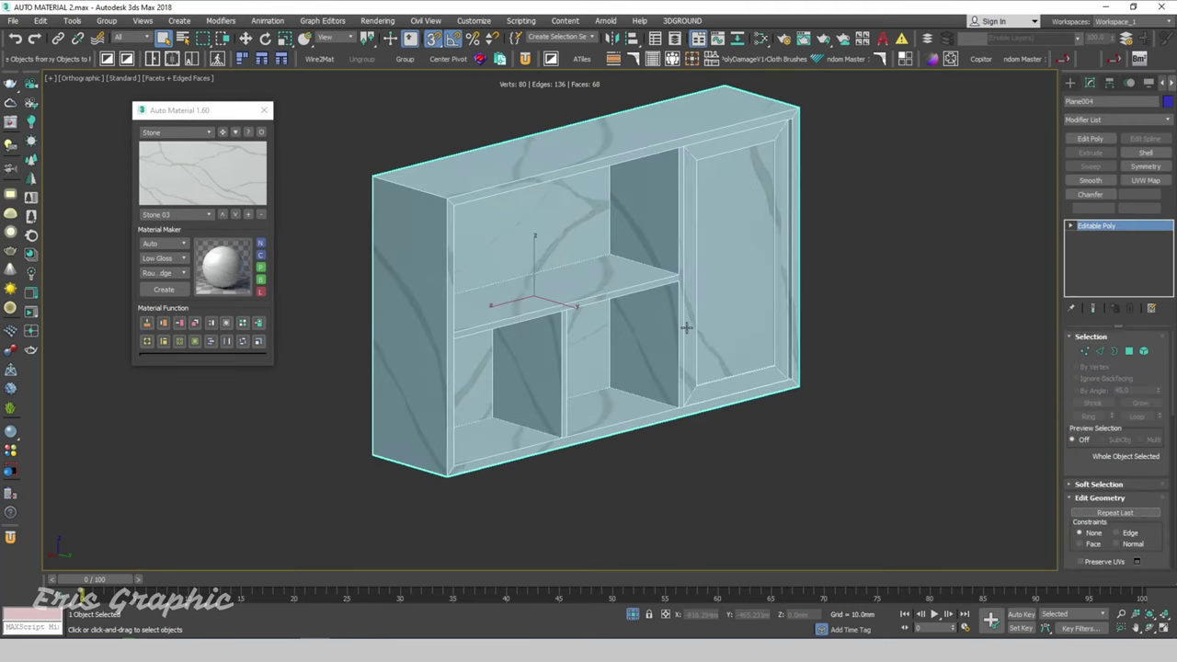
{"action": "left_click", "coordinate": [713, 418]}
{"action": "mouse_move", "coordinate": [713, 419]}
{"action": "middle_mouse_down", "text": "alt"}
{"action": "mouse_move", "coordinate": [843, 393]}
{"action": "mouse_move", "coordinate": [801, 407]}
{"action": "mouse_move", "coordinate": [704, 407]}
{"action": "mouse_move", "coordinate": [719, 416]}
{"action": "middle_mouse_up", "text": "alt"}
{"action": "left_click_drag", "start_coordinate": [780, 489], "coordinate": [513, 223]}
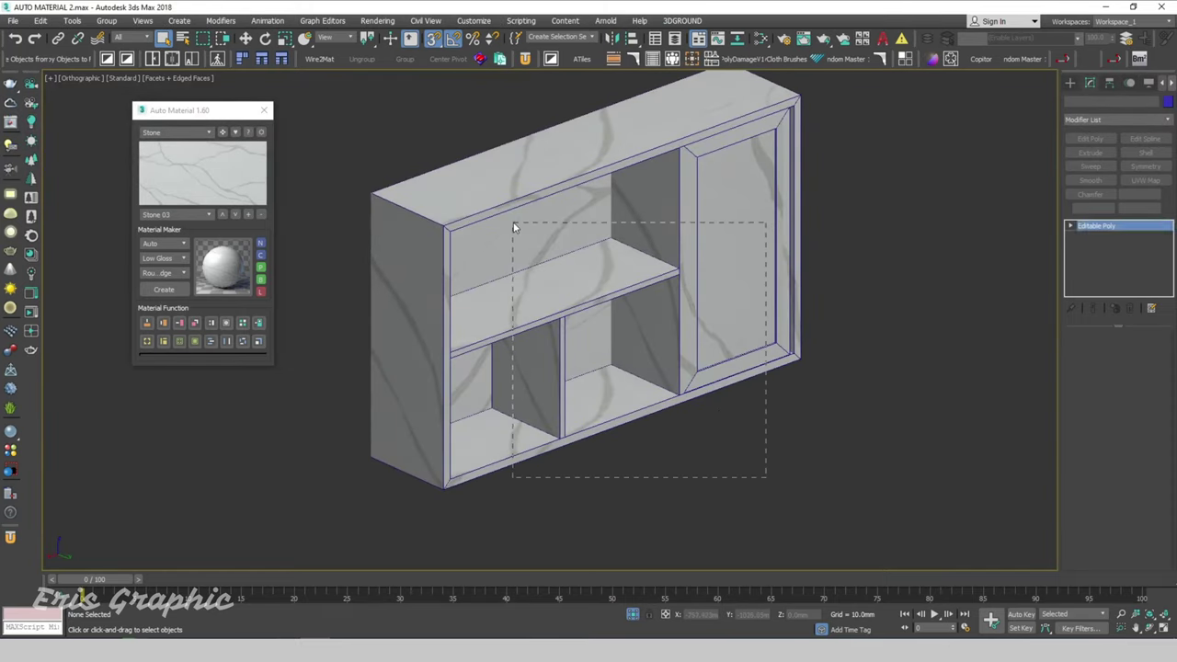
{"action": "middle_click_drag", "start_coordinate": [487, 220], "coordinate": [336, 226], "text": "alt"}
Step: Switch the material library to Wood and step through to the Wood 04 preset
{"action": "left_click", "coordinate": [188, 134]}
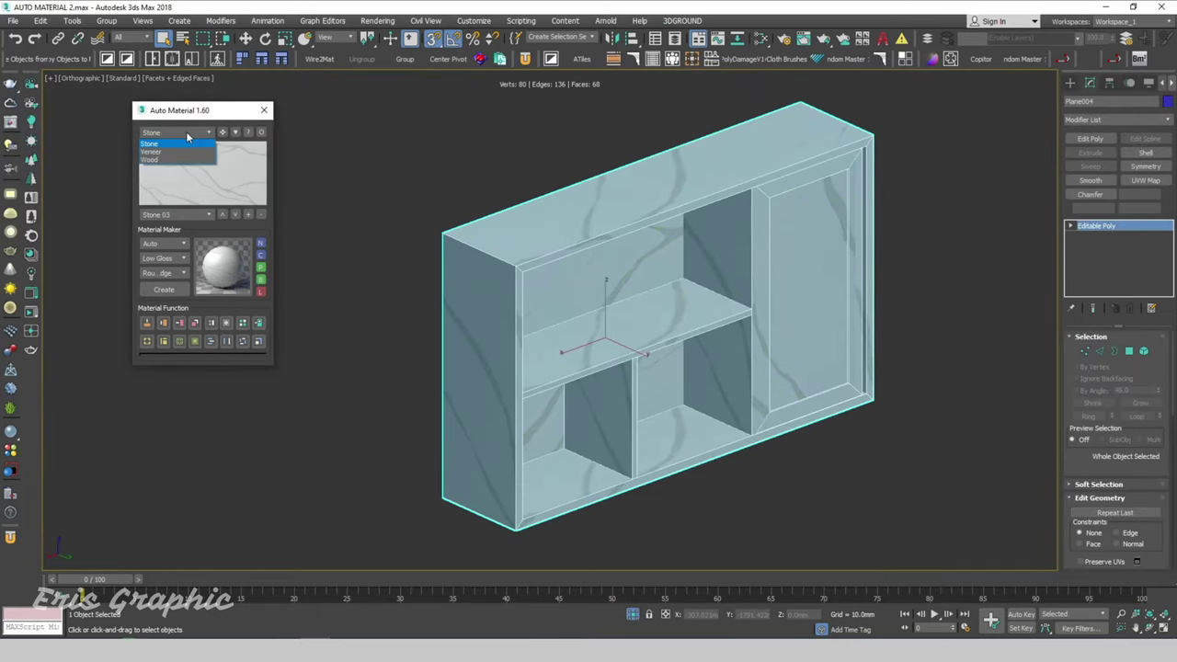
{"action": "left_click", "coordinate": [169, 161]}
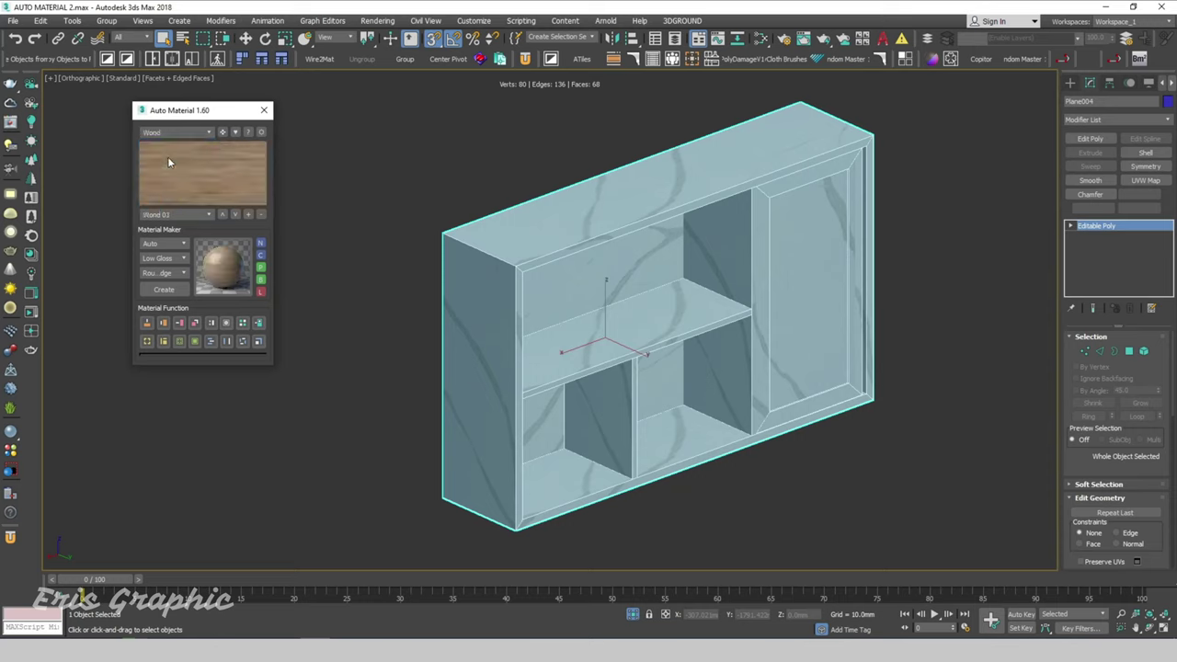
{"action": "left_click", "coordinate": [236, 214]}
{"action": "left_click", "coordinate": [236, 214]}
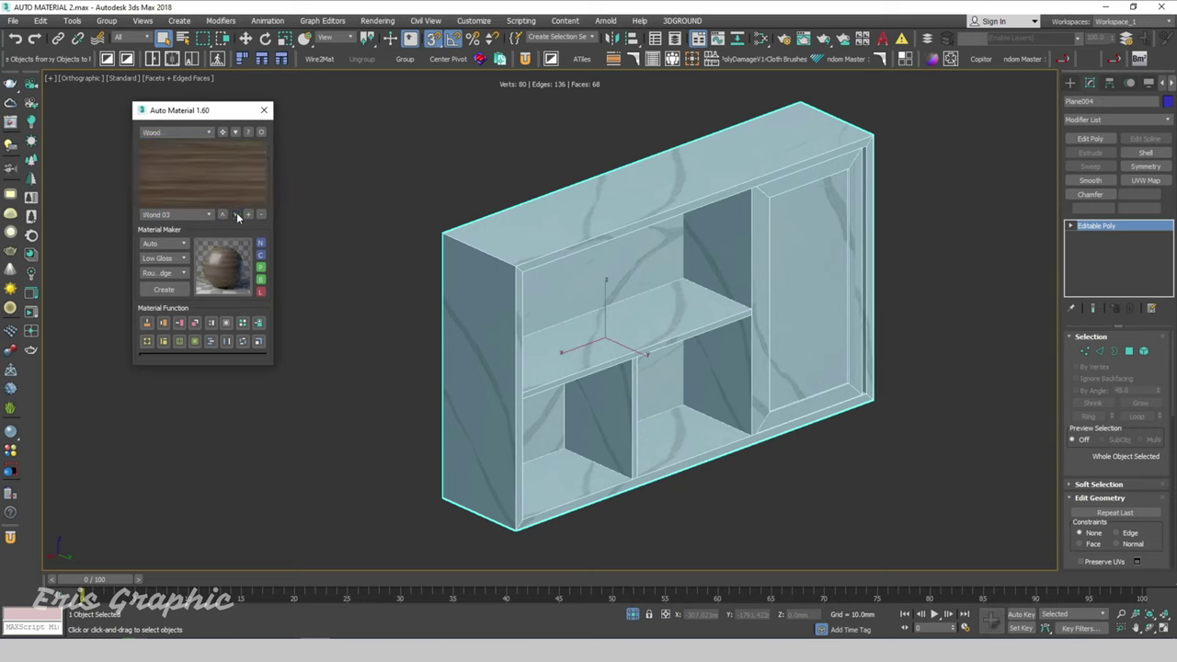
{"action": "left_click", "coordinate": [236, 214]}
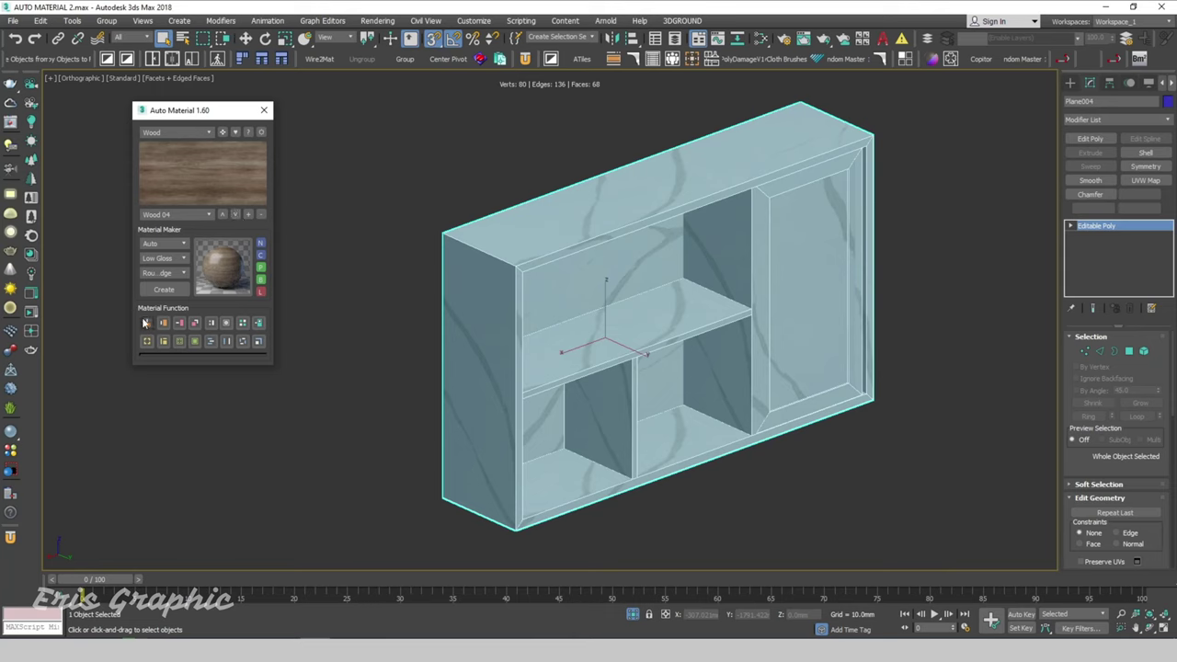
{"action": "left_click", "coordinate": [163, 291]}
Step: Replace the cabinet's stone material with Wood 04
{"action": "left_click", "coordinate": [167, 323]}
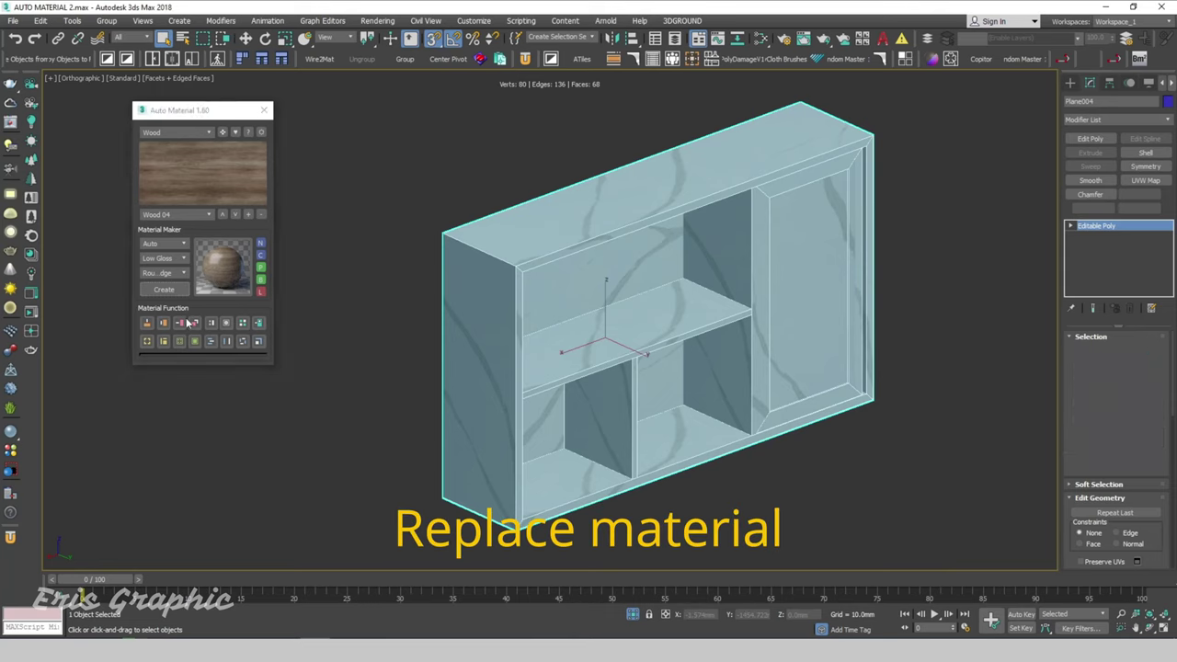
{"action": "left_click", "coordinate": [562, 229]}
{"action": "mouse_move", "coordinate": [588, 276]}
{"action": "middle_mouse_down", "text": "alt"}
{"action": "mouse_move", "coordinate": [708, 316]}
{"action": "mouse_move", "coordinate": [647, 343]}
{"action": "middle_mouse_up", "text": "alt"}
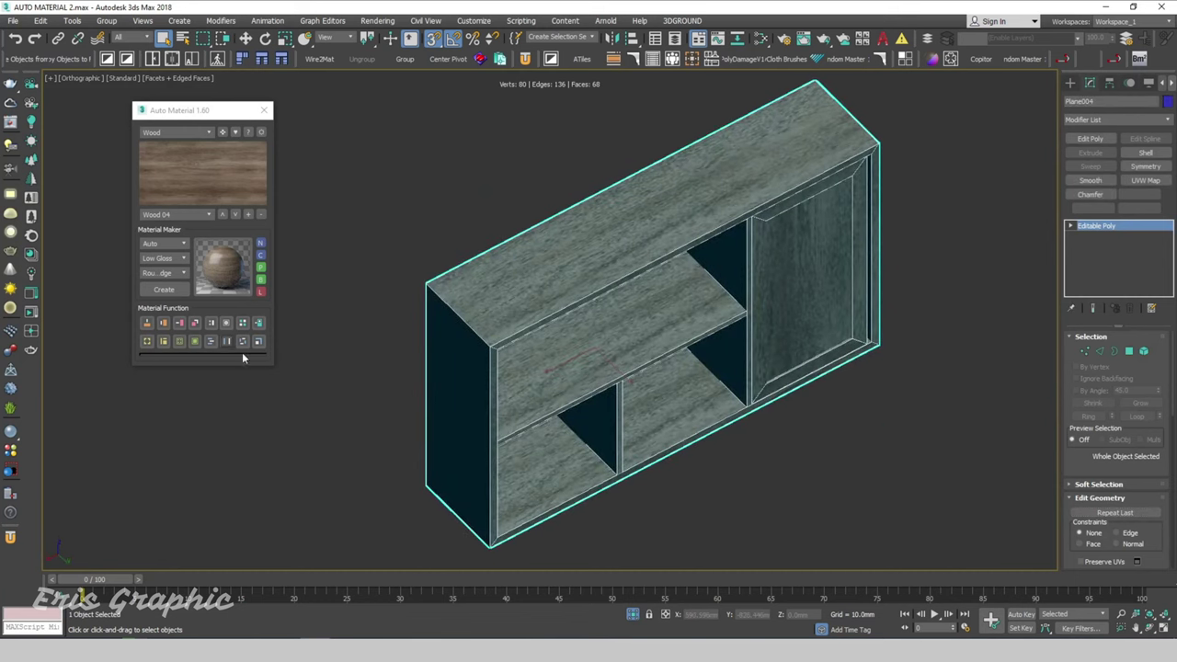
{"action": "middle_click_drag", "start_coordinate": [303, 350], "coordinate": [368, 332], "text": "alt"}
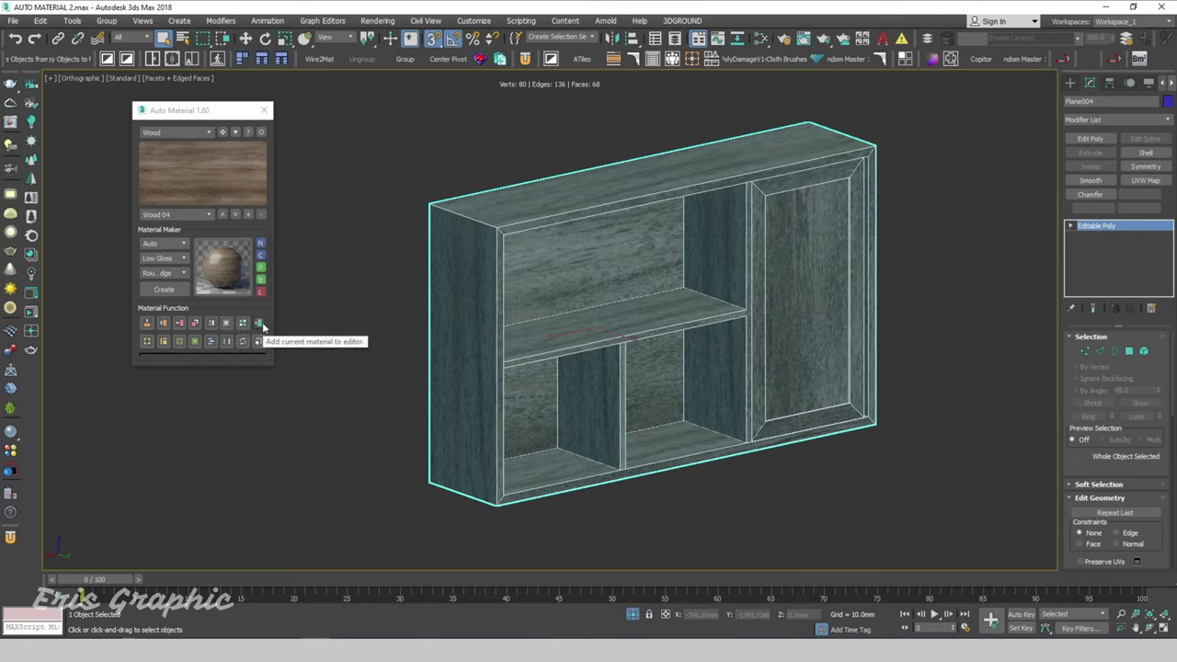
Step: Reselect the cabinet and clear its material, leaving it plain grey
{"action": "left_click", "coordinate": [325, 229]}
{"action": "scroll", "coordinate": [325, 229], "scroll_direction": "down", "scroll_amount": 3}
{"action": "left_click", "coordinate": [505, 189]}
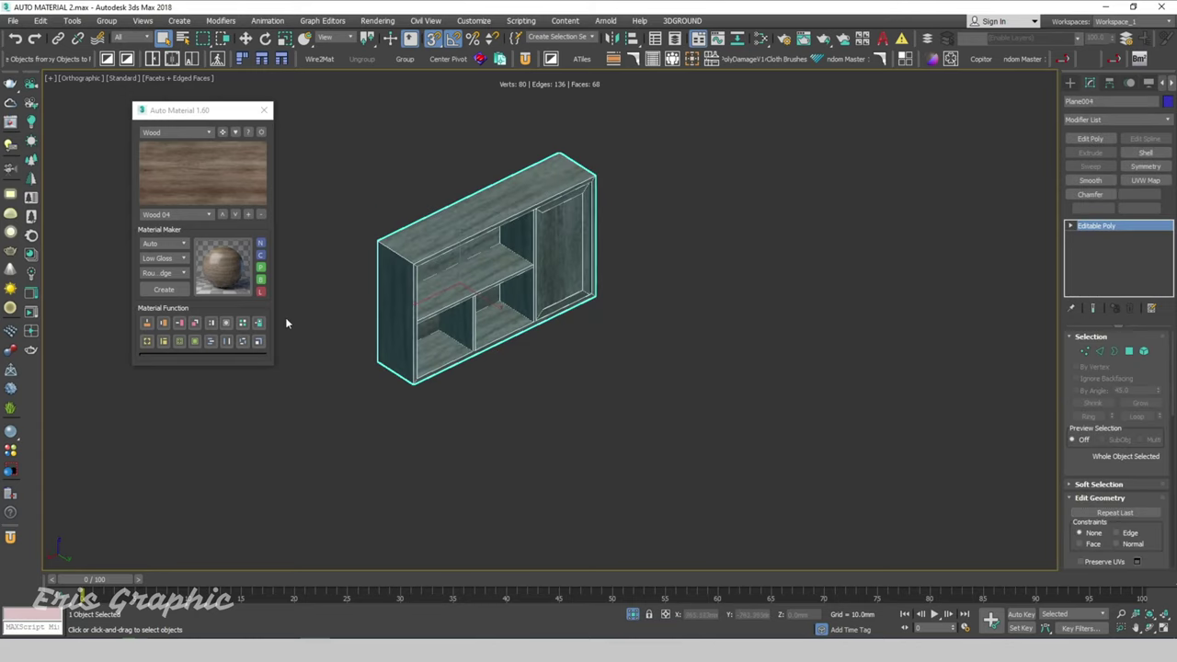
{"action": "left_click", "coordinate": [245, 325]}
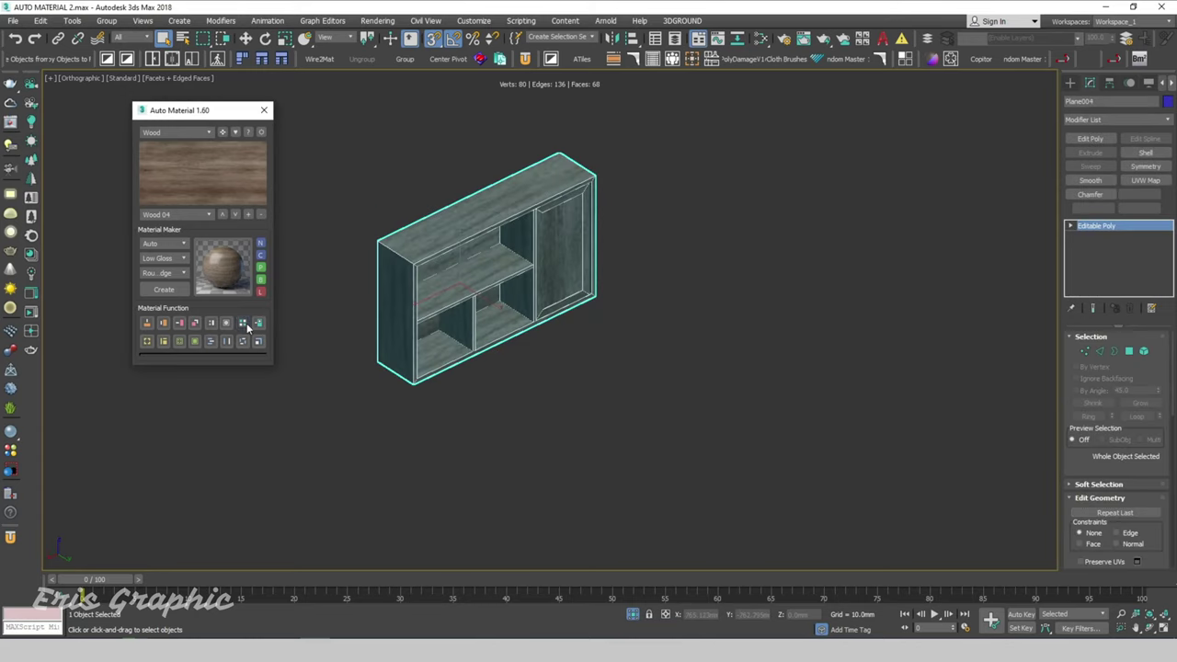
{"action": "left_click", "coordinate": [556, 397]}
Step: Frame and select the cabinet, then set the viewport to Shaded Materials
{"action": "key", "text": "z"}
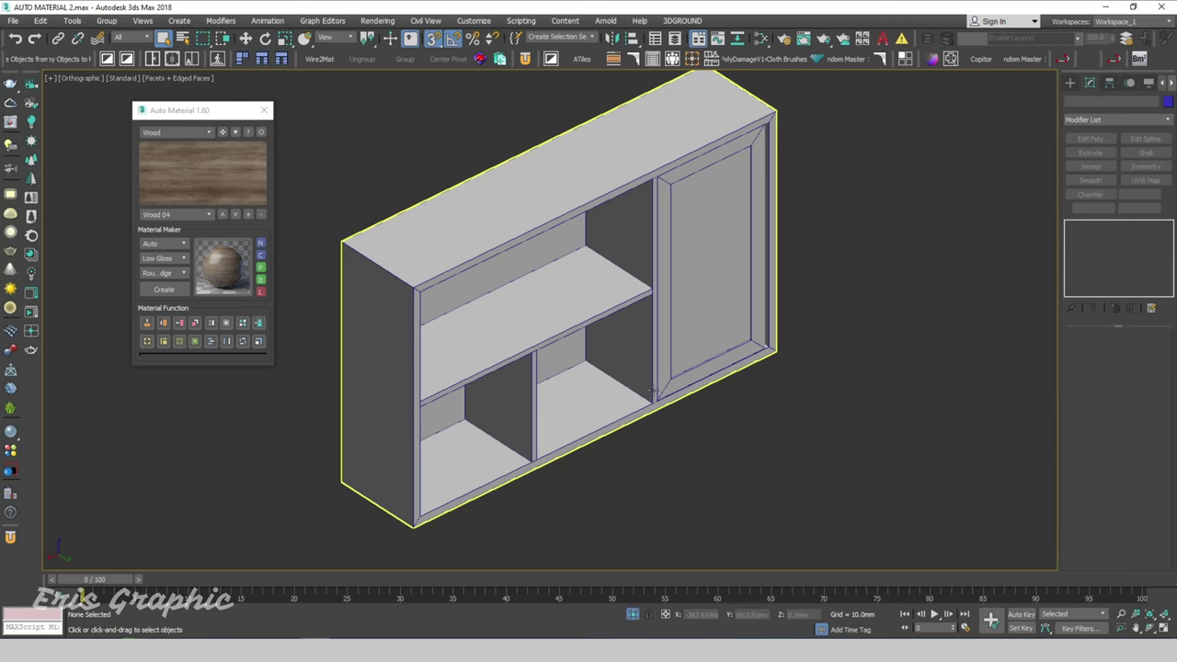
{"action": "middle_click_drag", "start_coordinate": [655, 393], "coordinate": [681, 421], "text": "alt"}
{"action": "left_click_drag", "start_coordinate": [731, 469], "coordinate": [570, 241]}
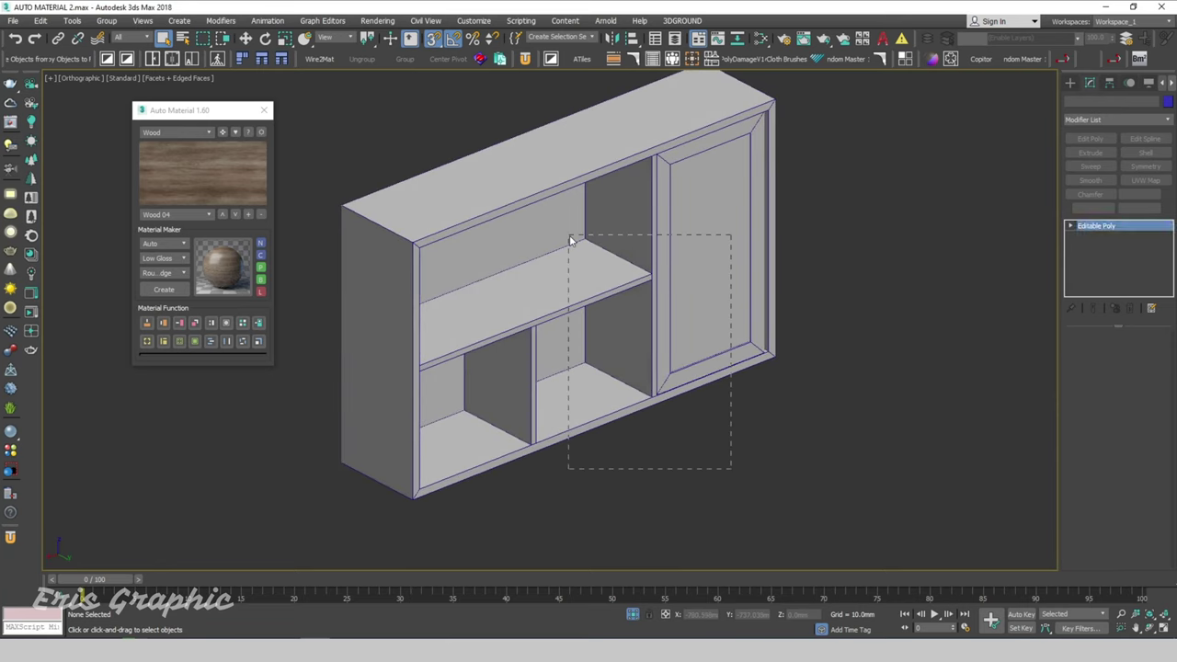
{"action": "left_click", "coordinate": [539, 192]}
{"action": "key", "text": "z"}
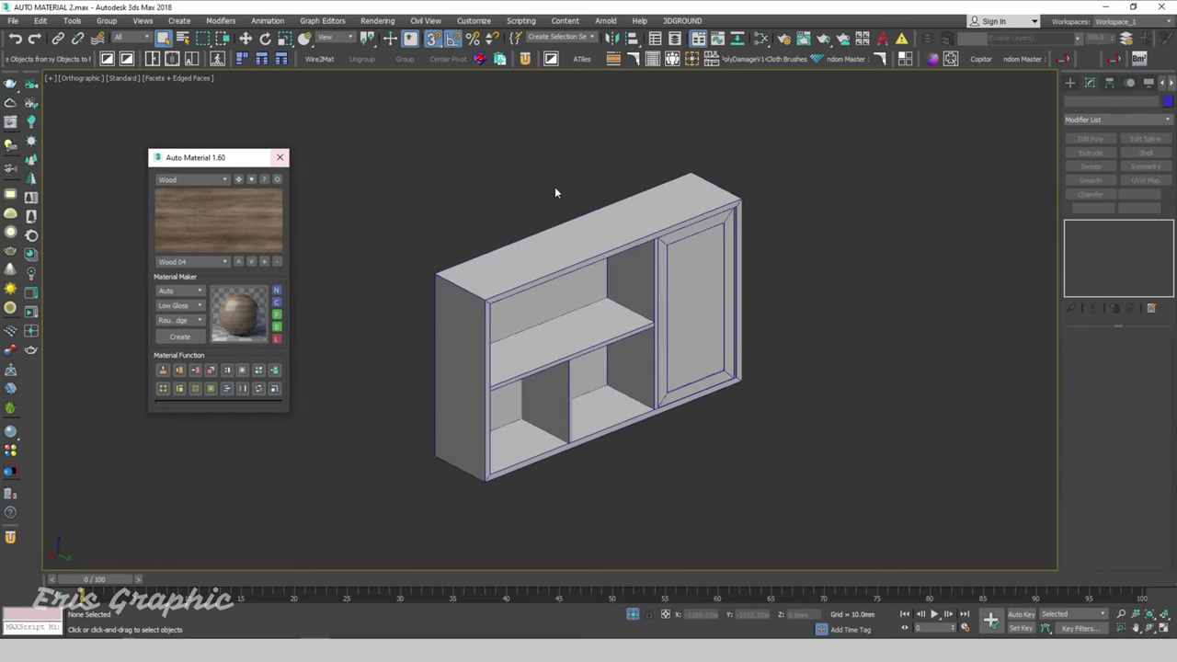
{"action": "left_click", "coordinate": [450, 274]}
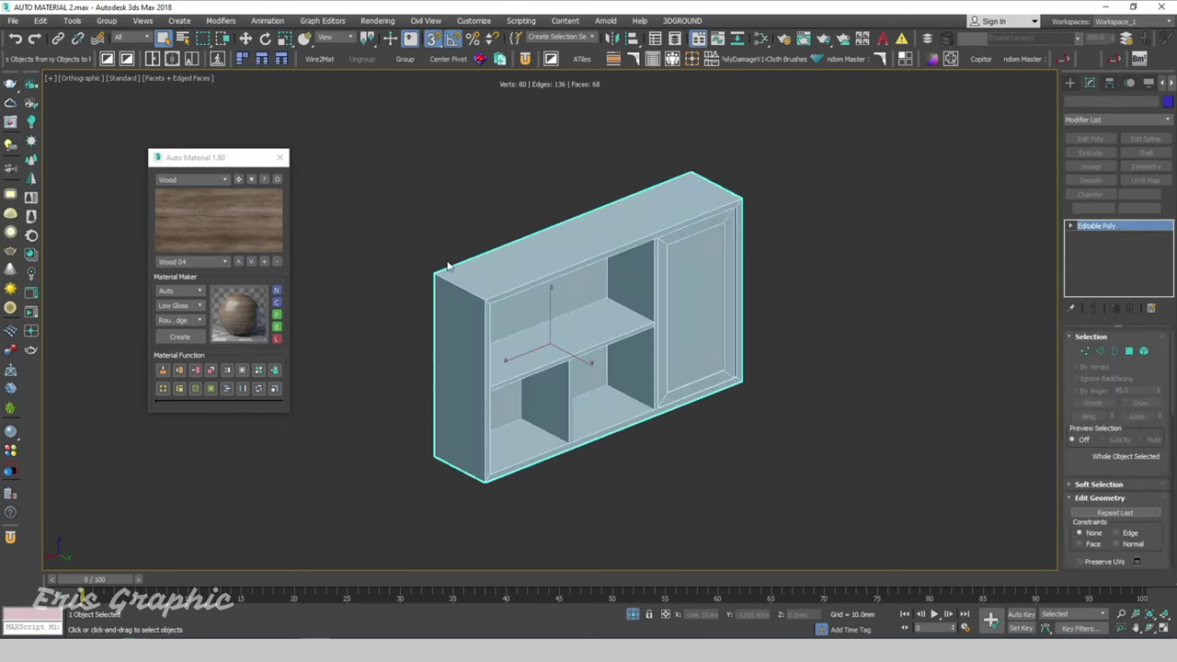
{"action": "left_click", "coordinate": [125, 79]}
{"action": "mouse_move", "coordinate": [161, 162]}
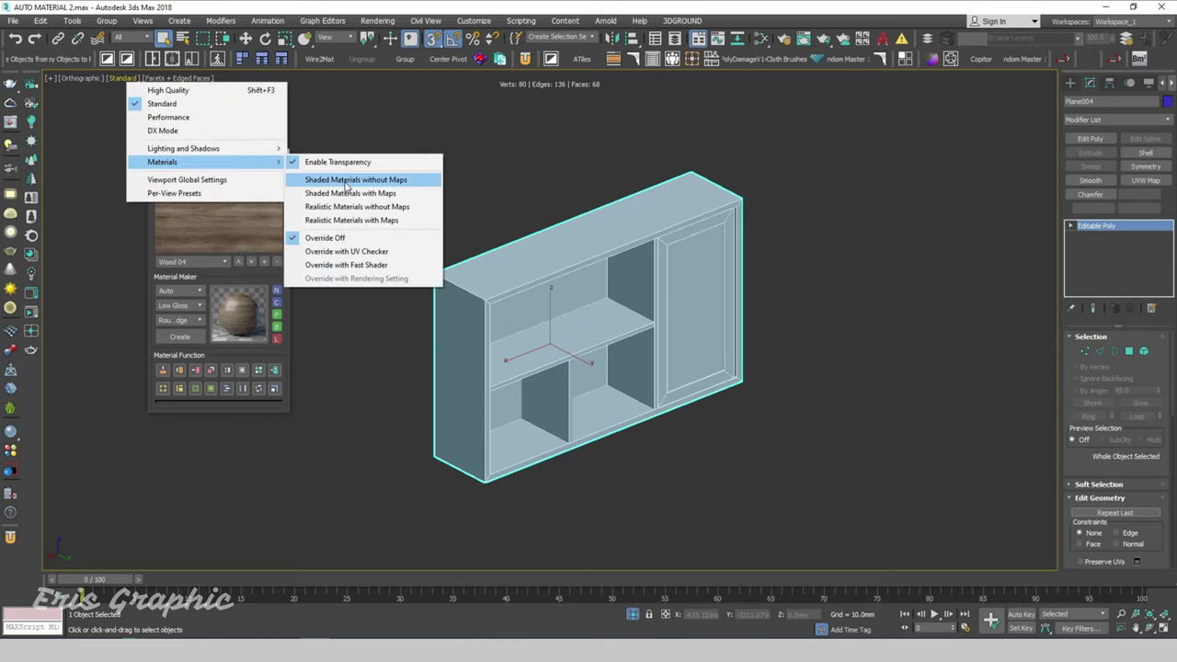
{"action": "left_click", "coordinate": [350, 194]}
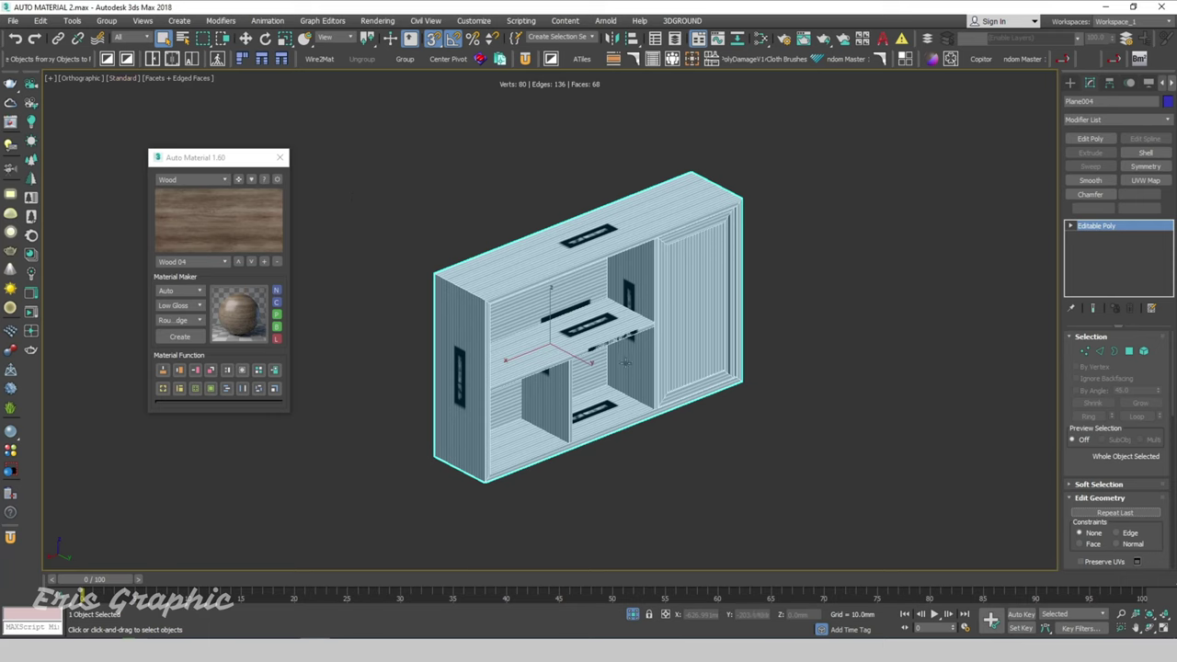
Step: Reselect the cabinet and restore its original wood material
{"action": "left_click", "coordinate": [830, 395]}
{"action": "mouse_move", "coordinate": [831, 394]}
{"action": "middle_mouse_down", "text": "alt"}
{"action": "mouse_move", "coordinate": [600, 370]}
{"action": "mouse_move", "coordinate": [830, 393]}
{"action": "mouse_move", "coordinate": [842, 357]}
{"action": "middle_mouse_up", "text": "alt"}
{"action": "left_click_drag", "start_coordinate": [780, 433], "coordinate": [546, 315]}
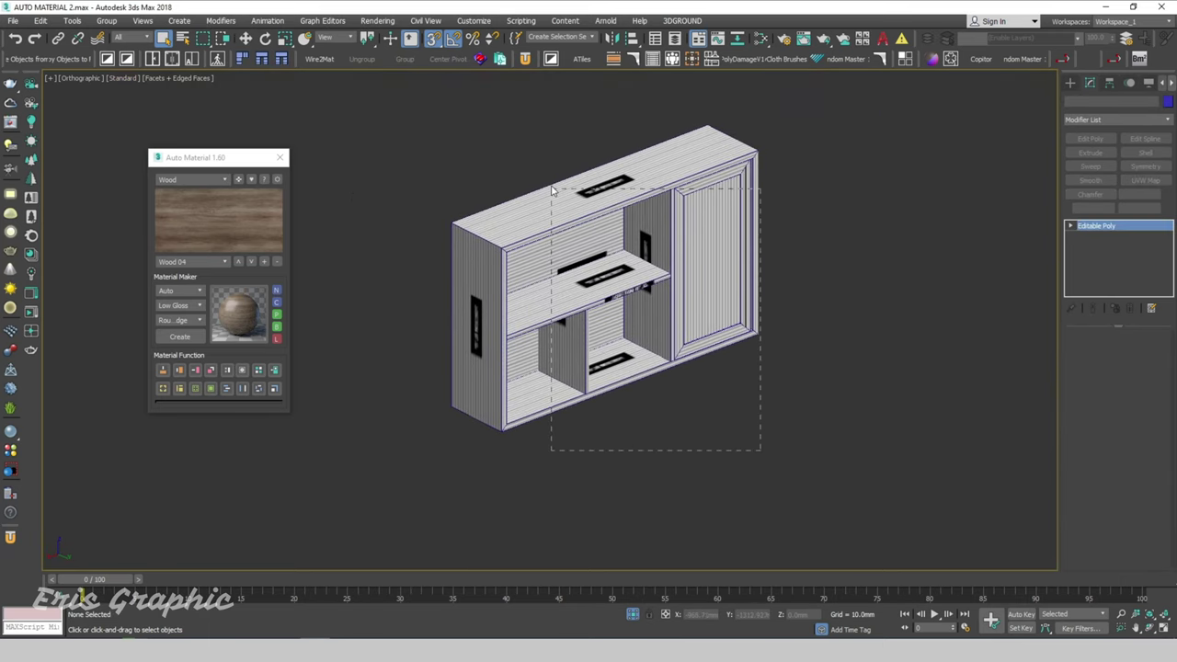
{"action": "left_click_drag", "start_coordinate": [573, 131], "coordinate": [524, 254]}
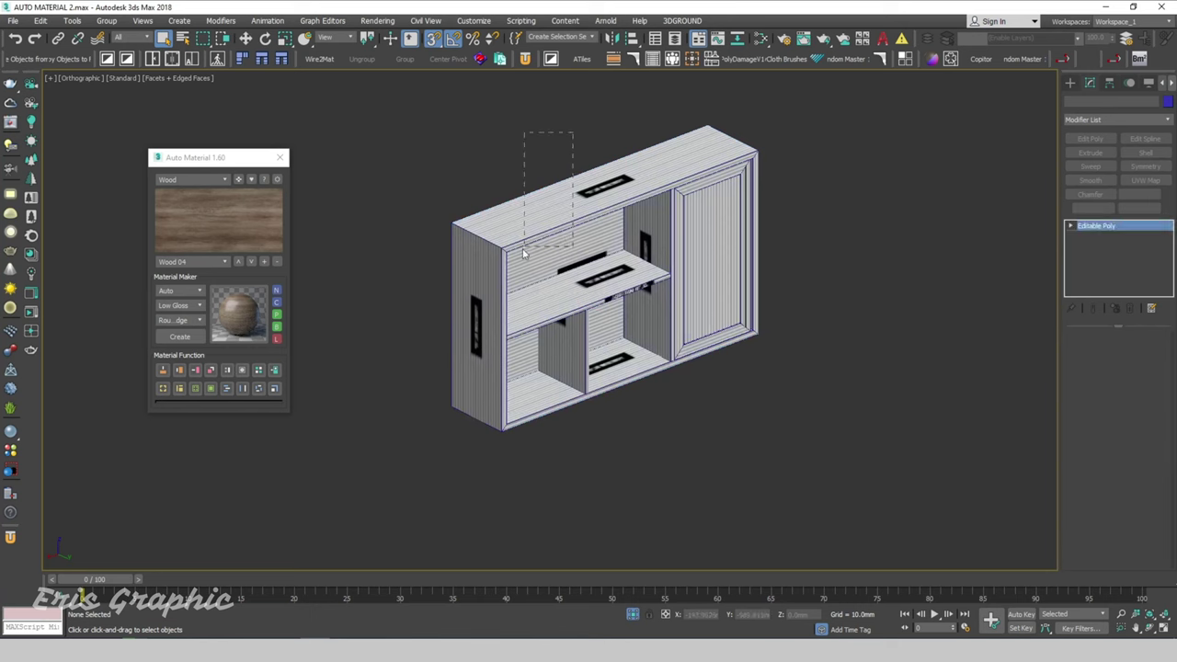
{"action": "left_click", "coordinate": [259, 371]}
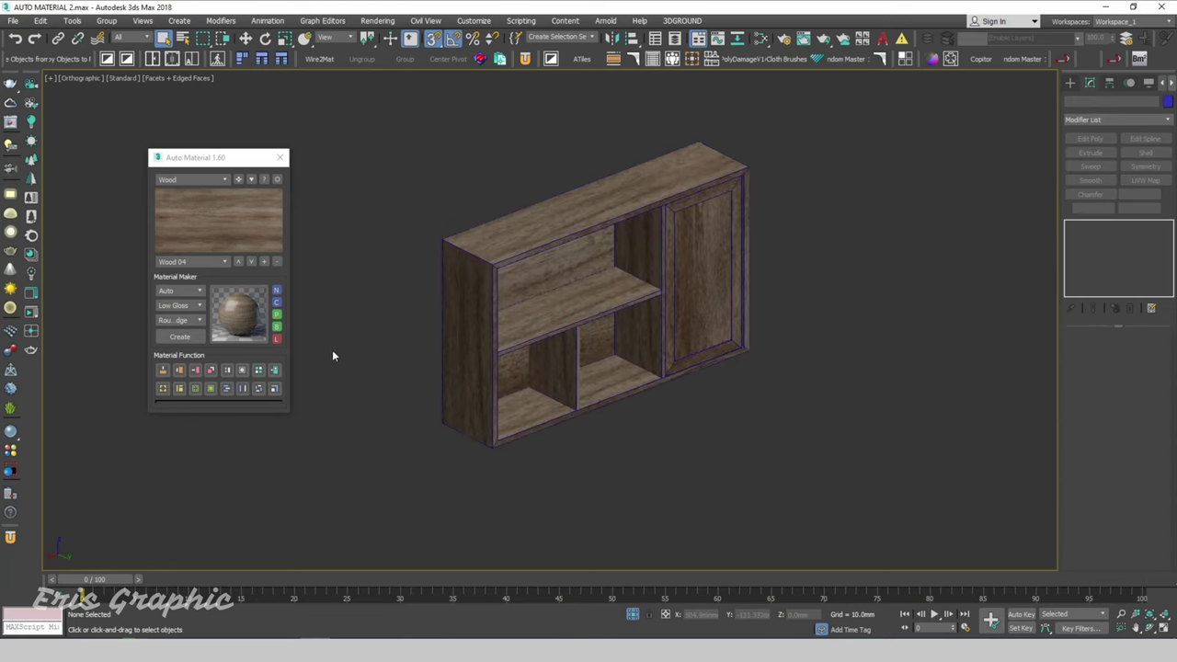
Step: Confirm Auto Material's system settings with OK, then select the Auto_Material_1.60 file in File Explorer
{"action": "left_click", "coordinate": [277, 180]}
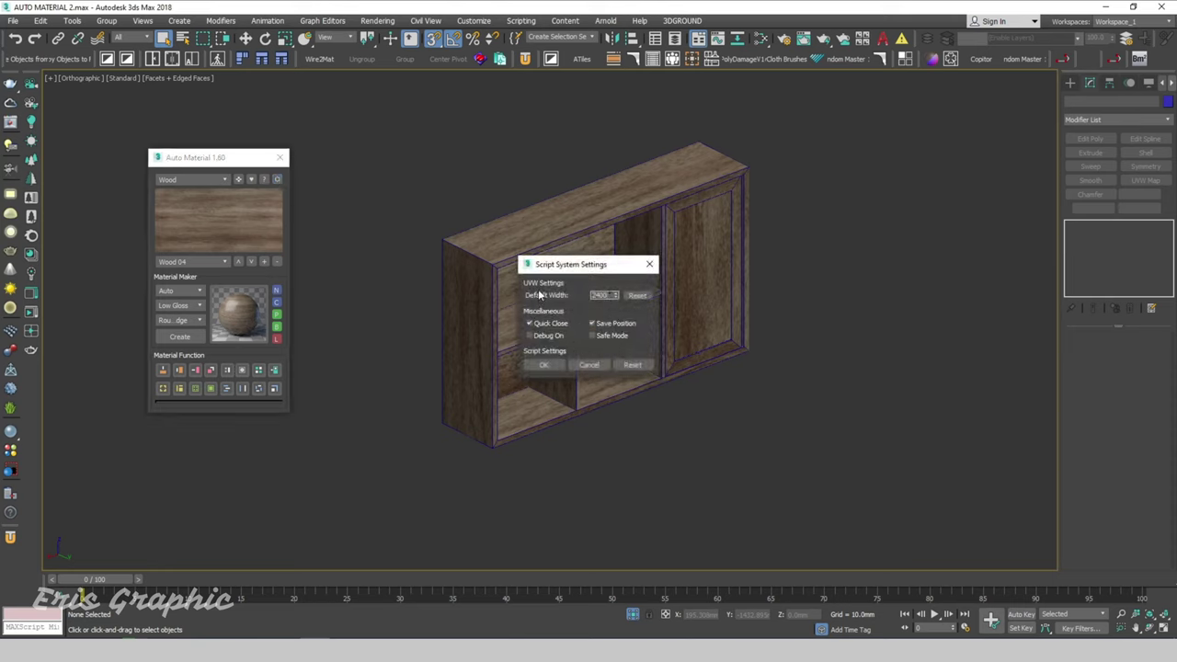
{"action": "left_click", "coordinate": [543, 364]}
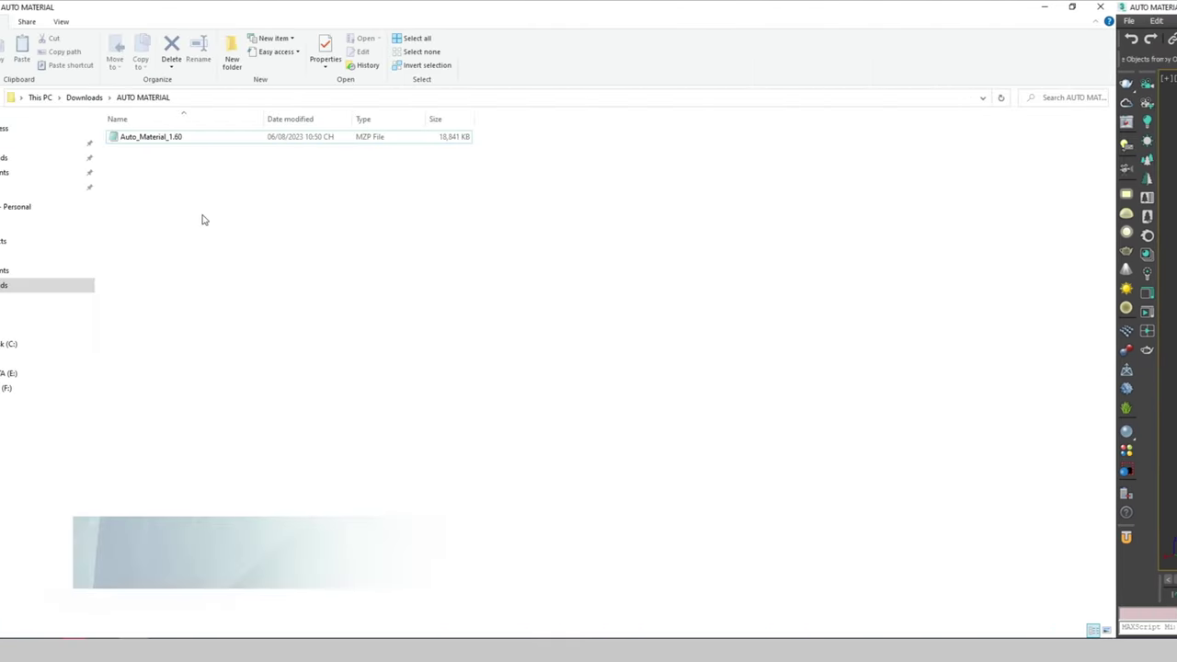
{"action": "left_click", "coordinate": [231, 136]}
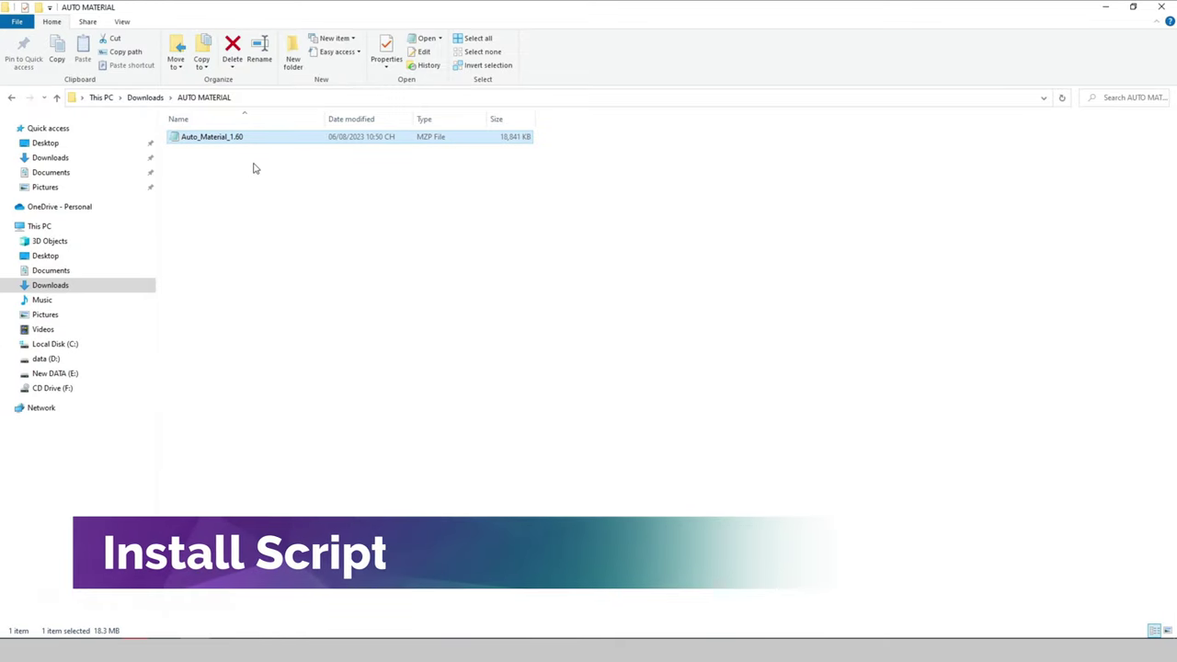
Step: Copy Auto_Material_1.60 into C:\Program Files\Autodesk\3ds Max 2018\scripts
{"action": "right_click", "coordinate": [252, 140]}
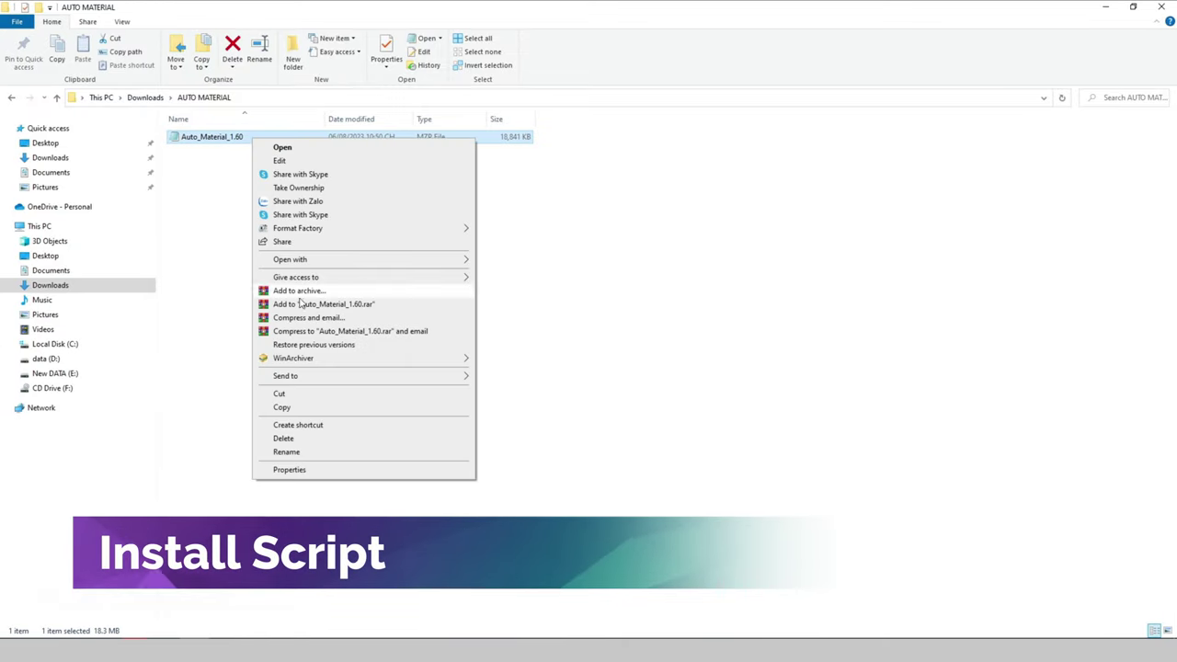
{"action": "left_click", "coordinate": [298, 410]}
{"action": "left_click", "coordinate": [66, 344]}
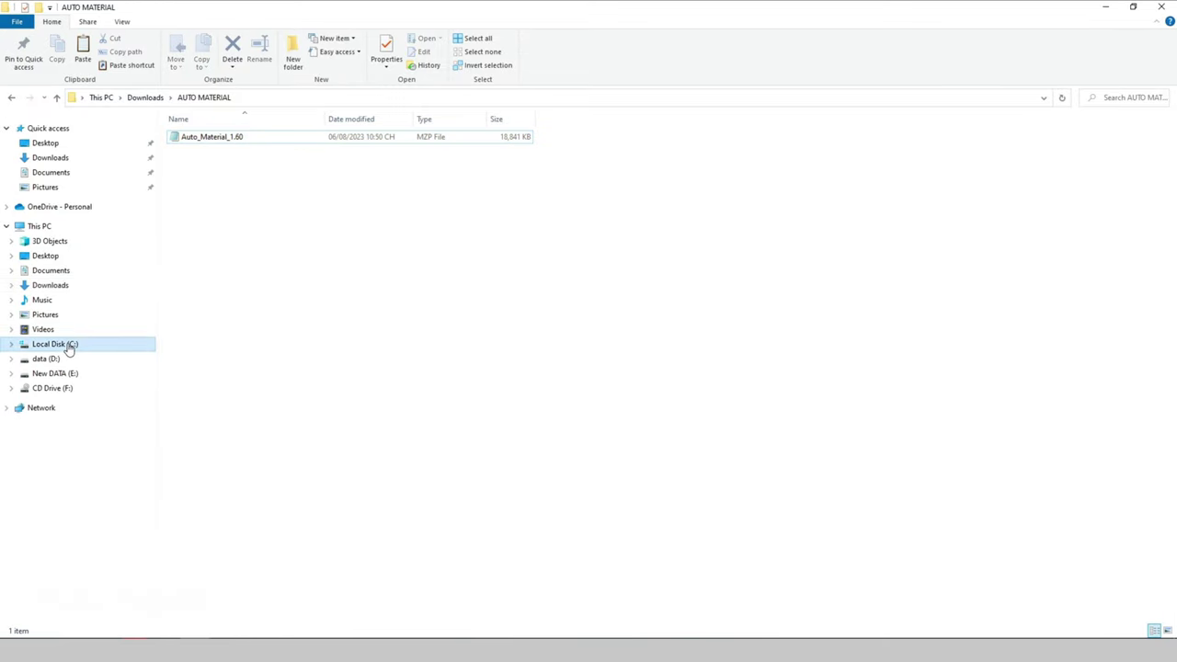
{"action": "double_click", "coordinate": [304, 239]}
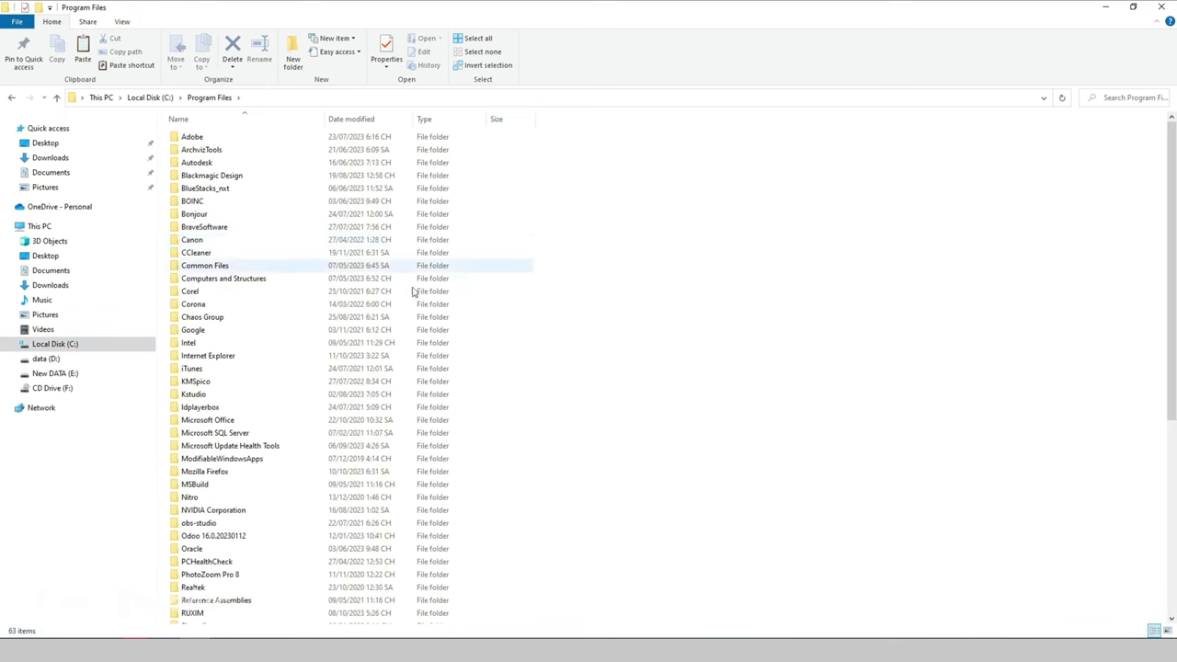
{"action": "double_click", "coordinate": [207, 162]}
{"action": "double_click", "coordinate": [212, 137]}
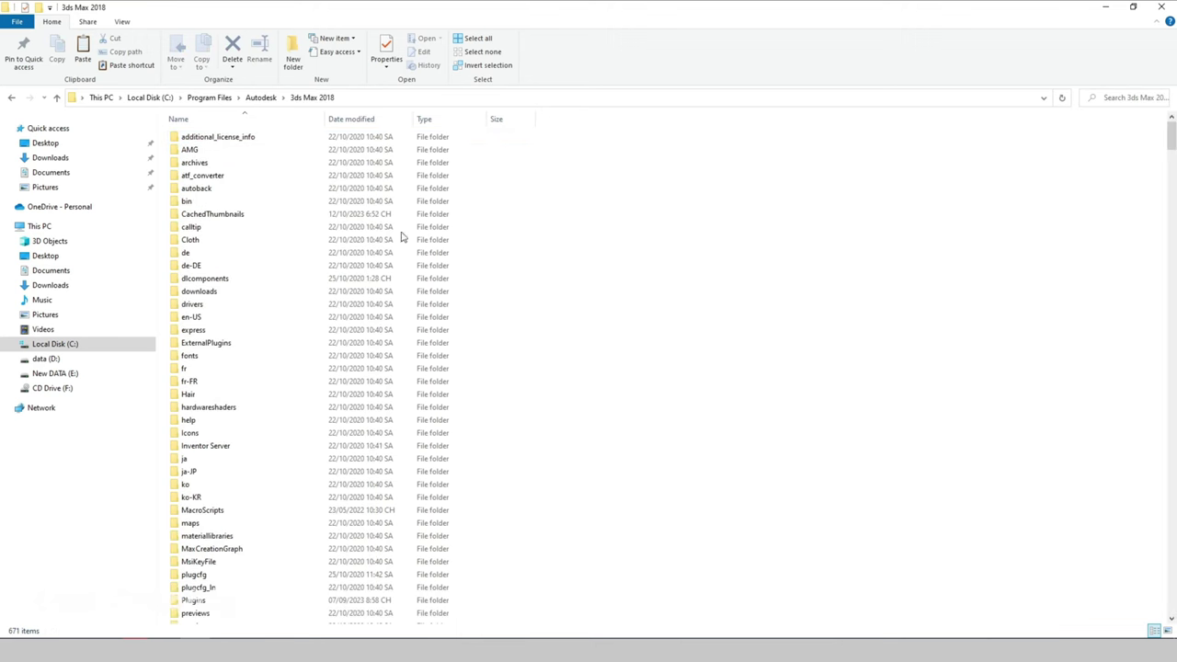
{"action": "scroll", "coordinate": [670, 278], "scroll_direction": "down", "scroll_amount": 5}
{"action": "scroll", "coordinate": [672, 279], "scroll_direction": "down", "scroll_amount": 2}
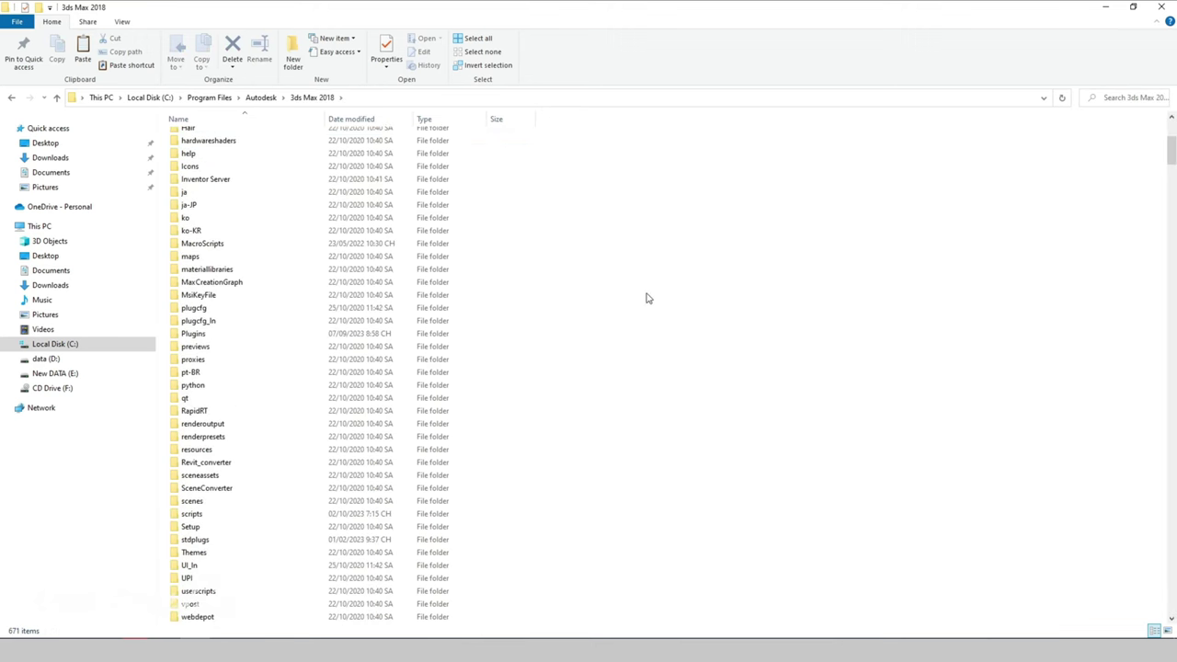
{"action": "double_click", "coordinate": [191, 513]}
{"action": "right_click", "coordinate": [784, 467]}
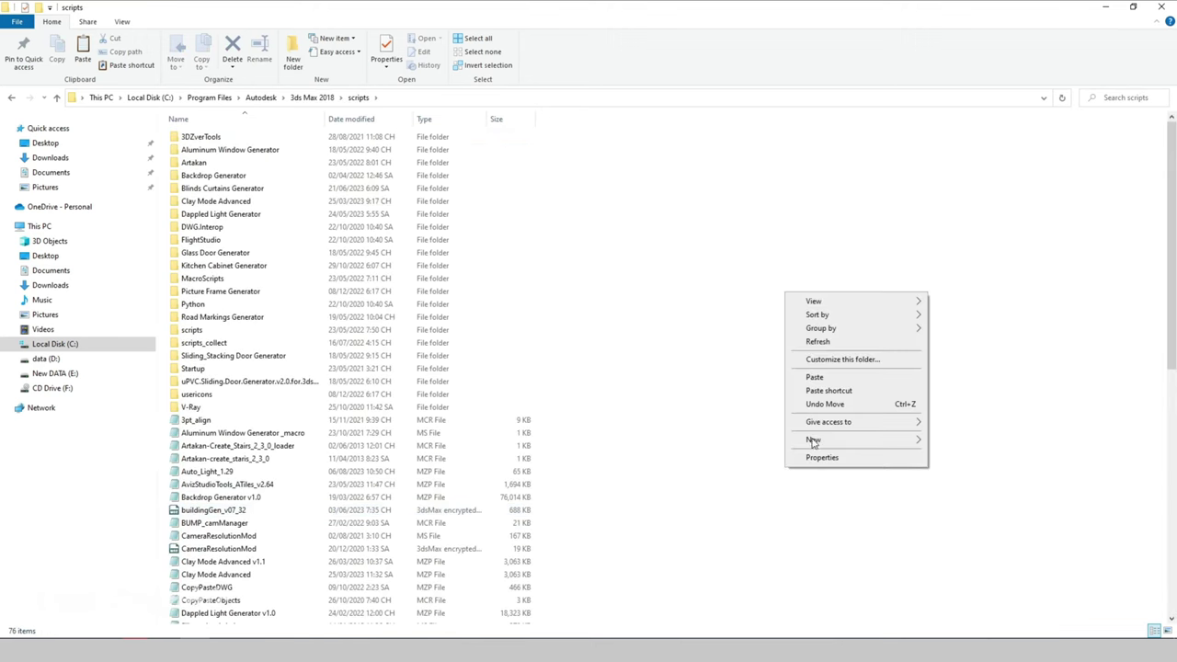
{"action": "left_click", "coordinate": [814, 378]}
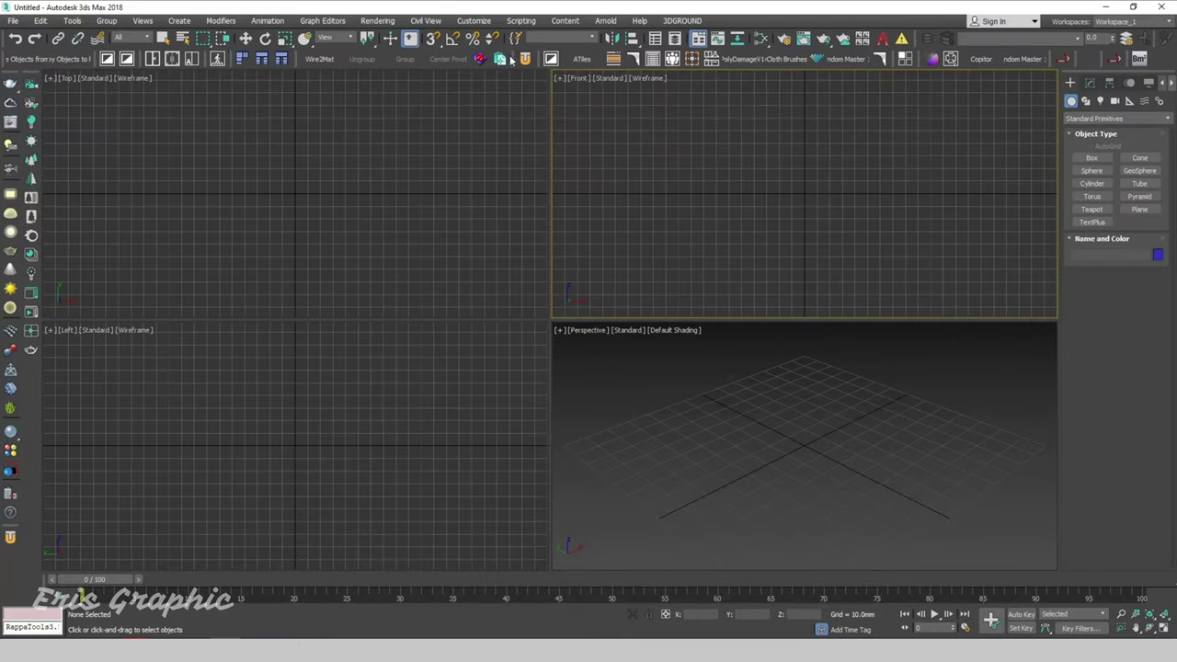
Step: Run the Auto_Material_1.60 script, install it with settings reset, and dismiss the confirmation
{"action": "left_click", "coordinate": [520, 21]}
{"action": "left_click", "coordinate": [531, 189]}
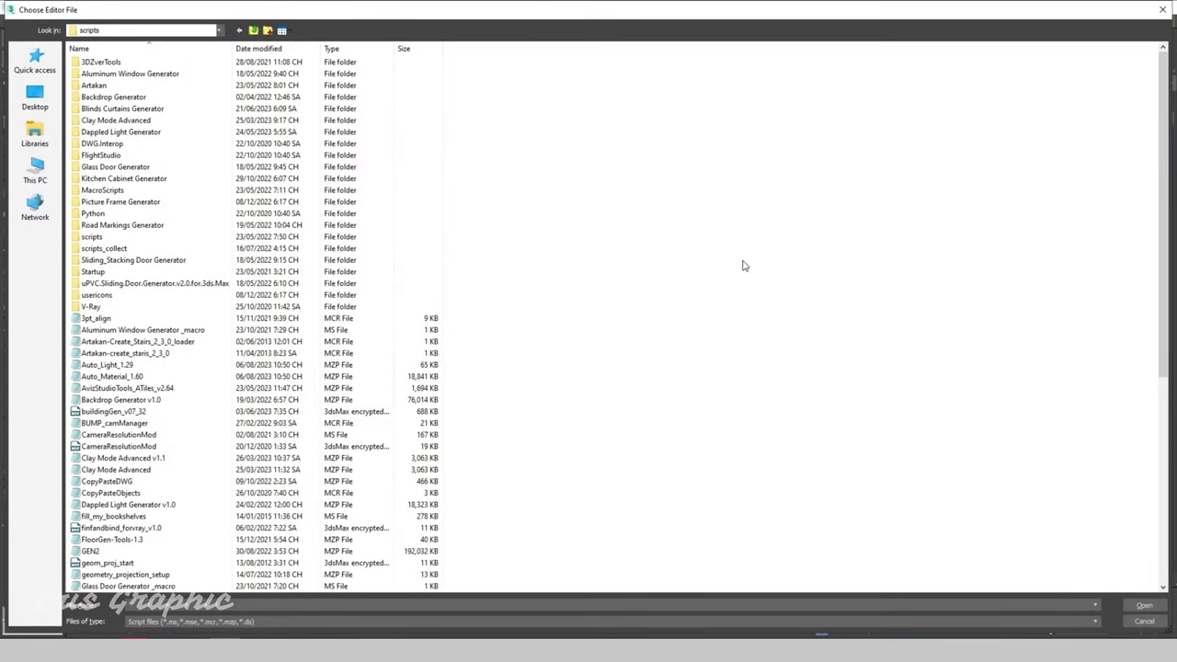
{"action": "left_click", "coordinate": [161, 377]}
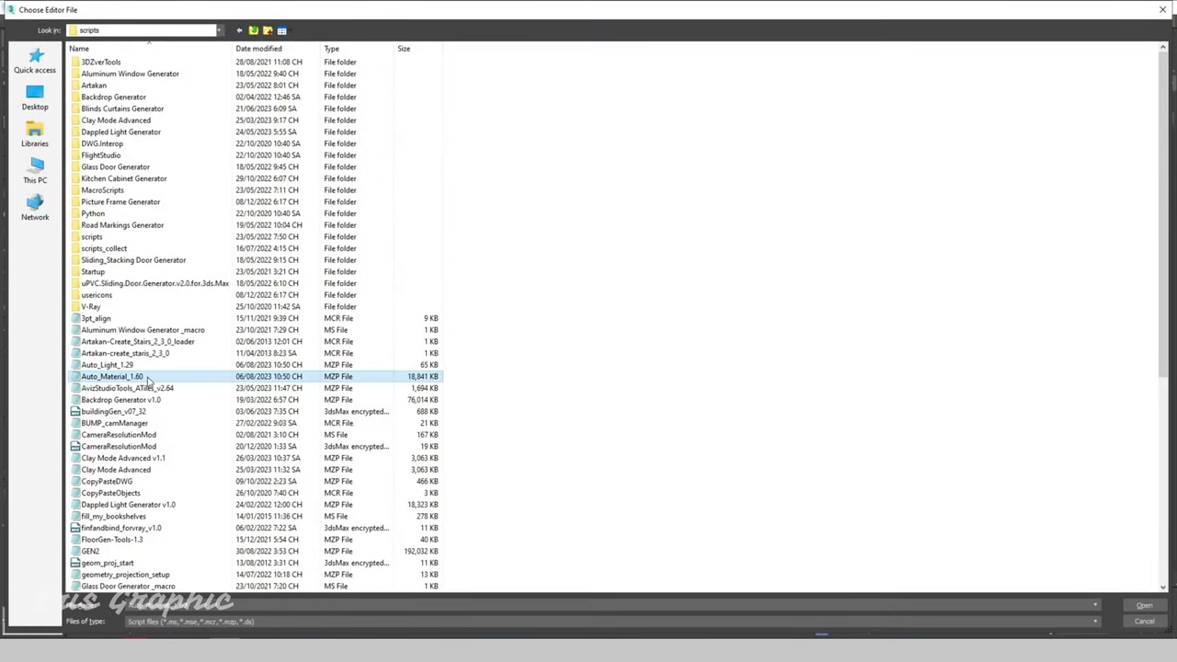
{"action": "left_click", "coordinate": [1143, 606]}
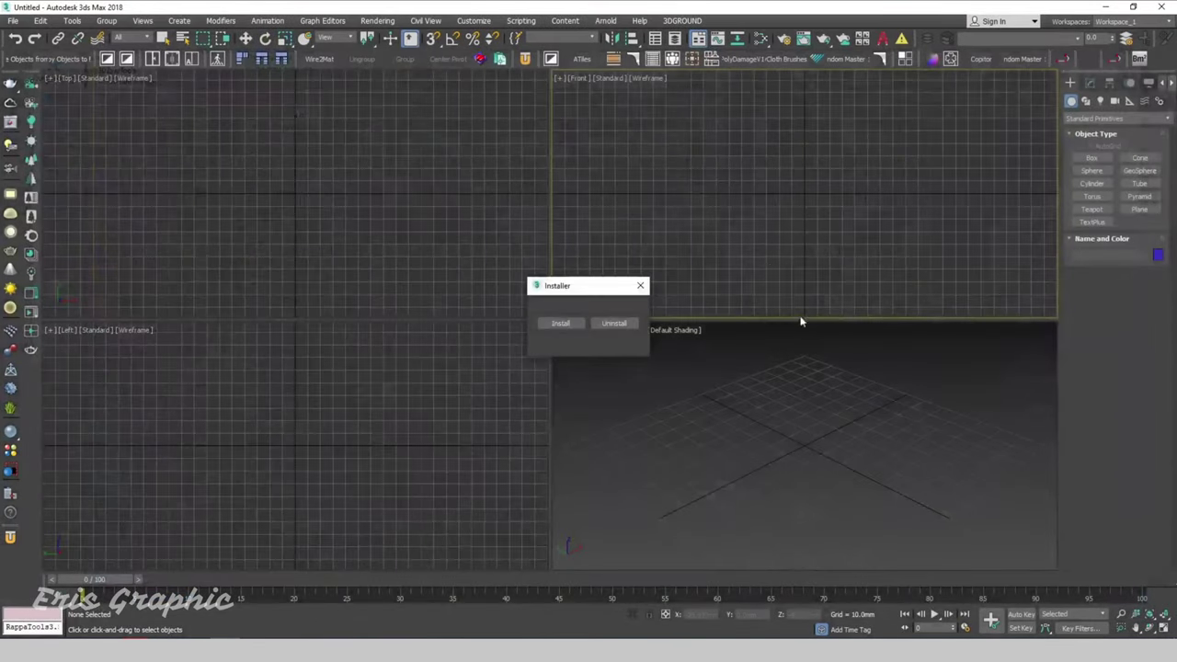
{"action": "left_click", "coordinate": [560, 325]}
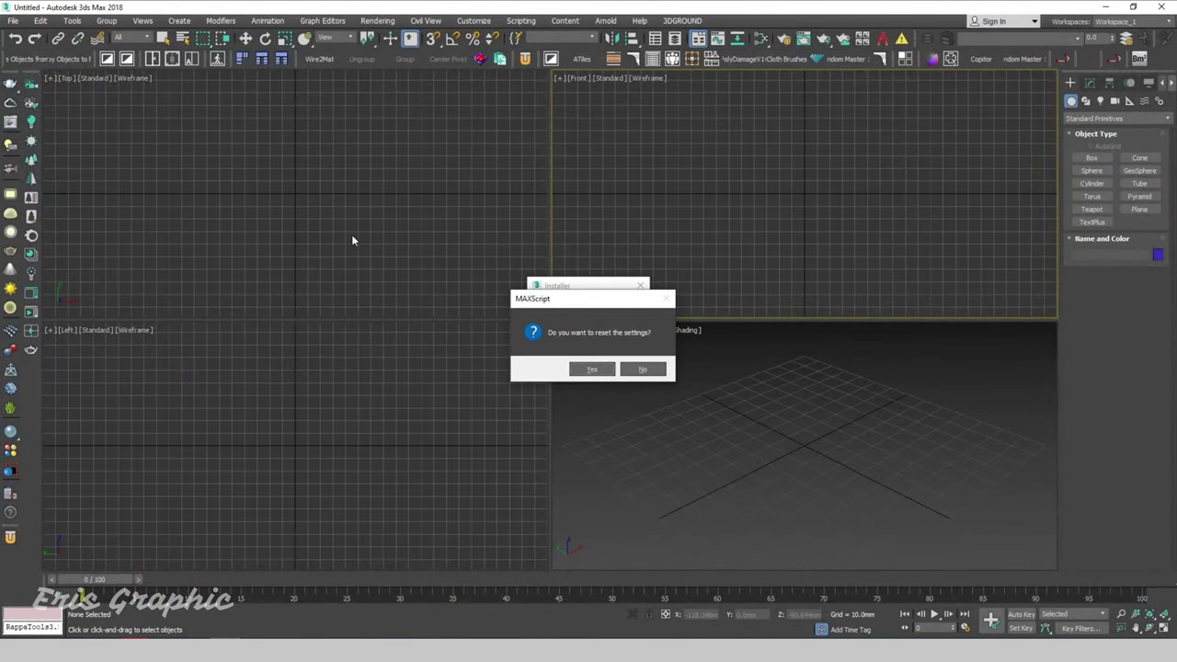
{"action": "left_click", "coordinate": [579, 373]}
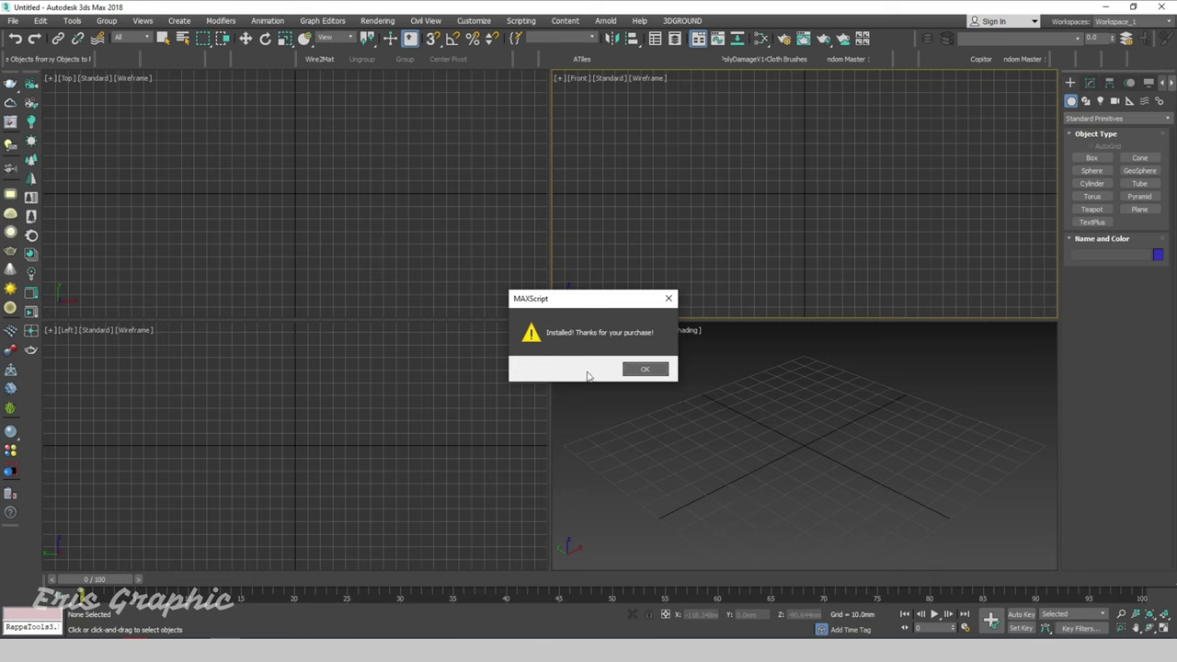
{"action": "left_click", "coordinate": [649, 370]}
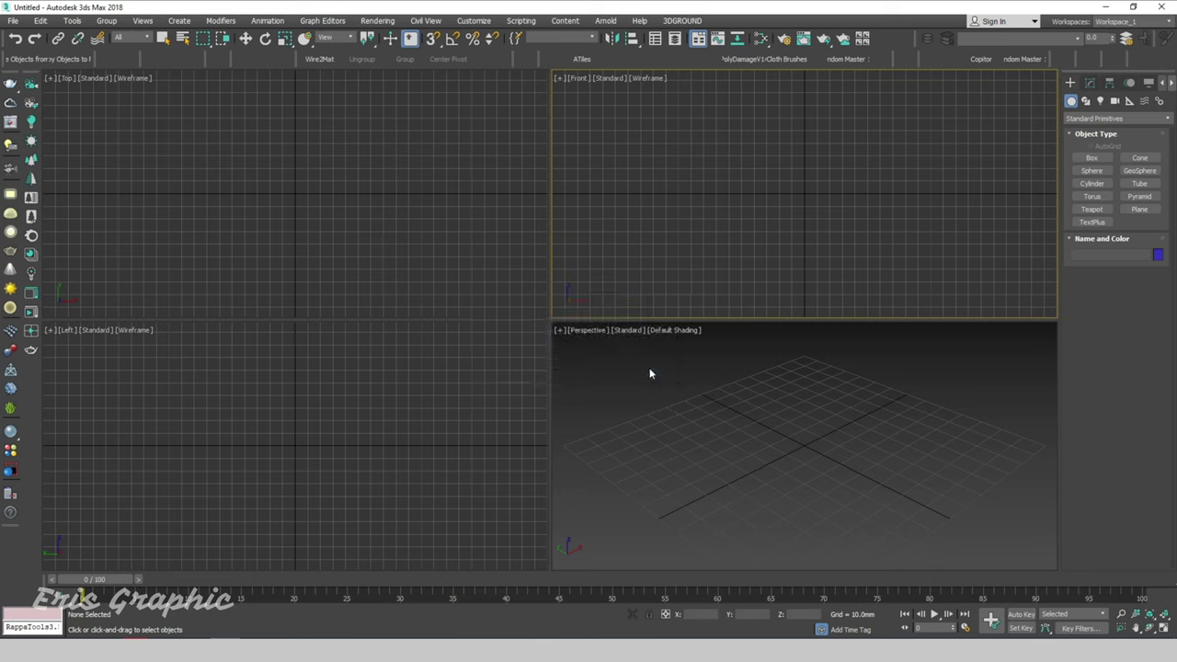
Step: Open Customize User Interface on the Toolbars tab with the All Commands category
{"action": "left_click", "coordinate": [467, 22]}
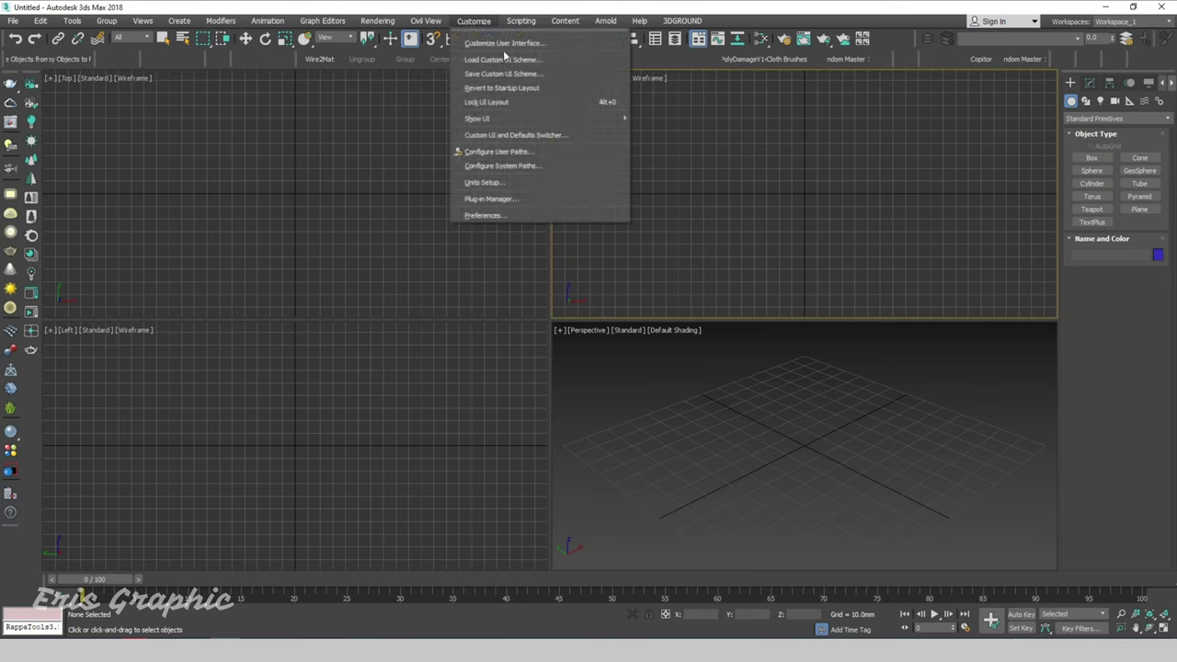
{"action": "left_click", "coordinate": [505, 51]}
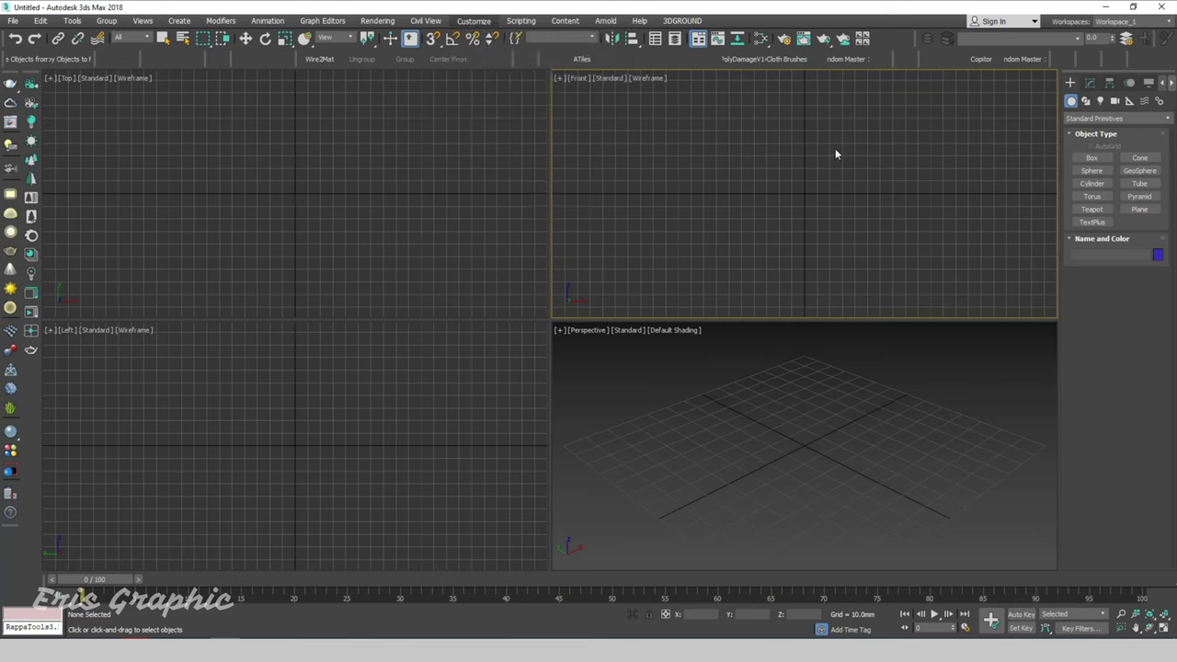
{"action": "left_click_drag", "start_coordinate": [399, 82], "coordinate": [810, 113]}
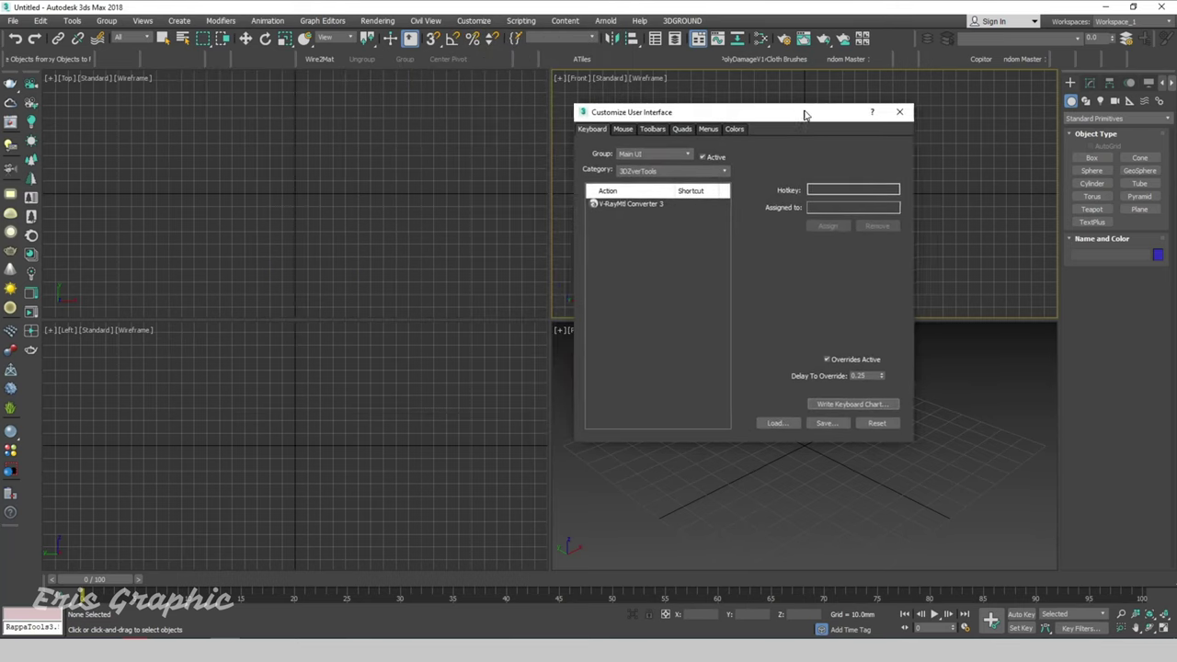
{"action": "left_click", "coordinate": [663, 131]}
{"action": "left_click", "coordinate": [658, 171]}
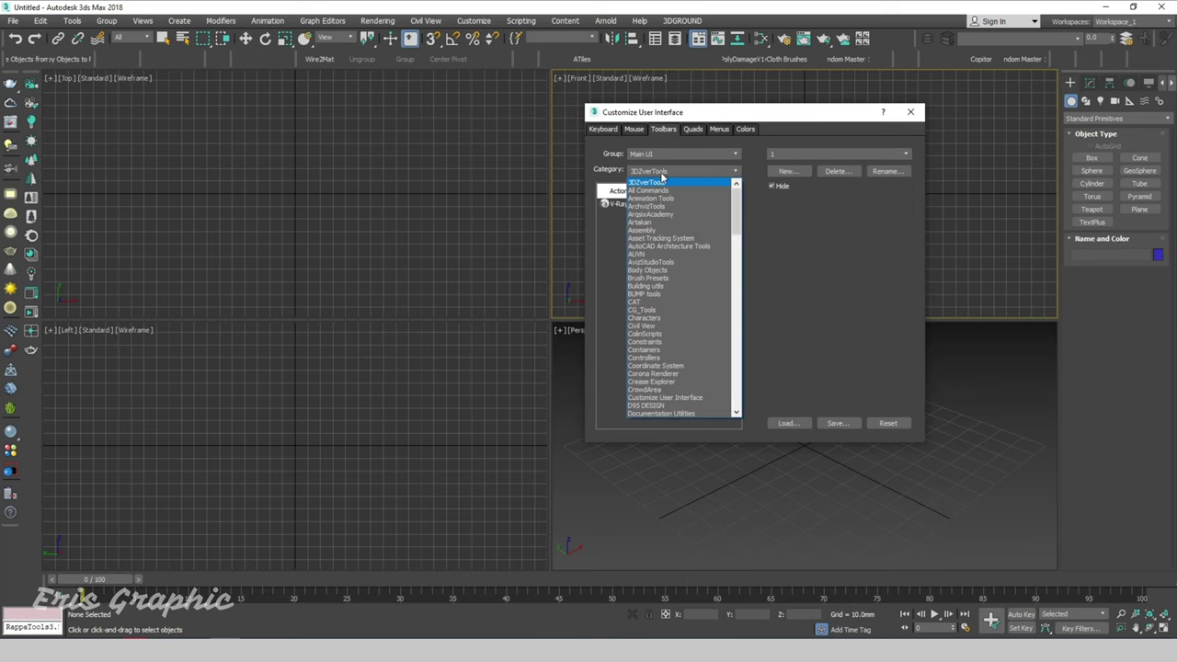
{"action": "left_click", "coordinate": [844, 247]}
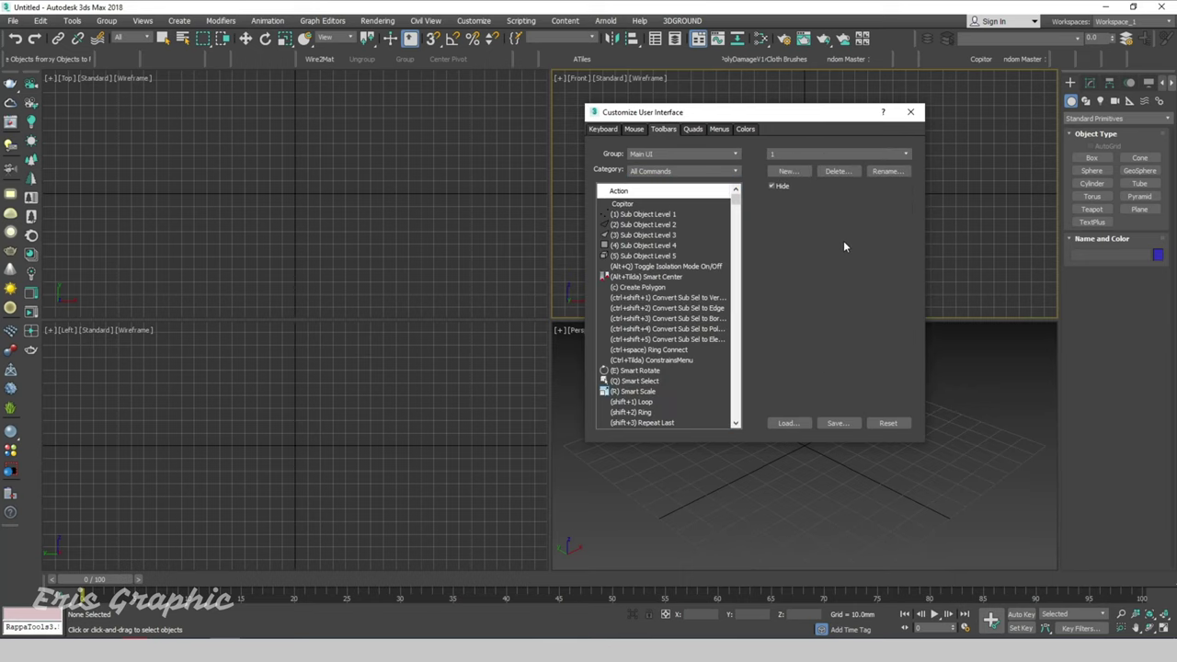
Step: Find Auto Material in the action list and drag it onto the main toolbar
{"action": "scroll", "coordinate": [625, 248], "scroll_direction": "down", "scroll_amount": 1}
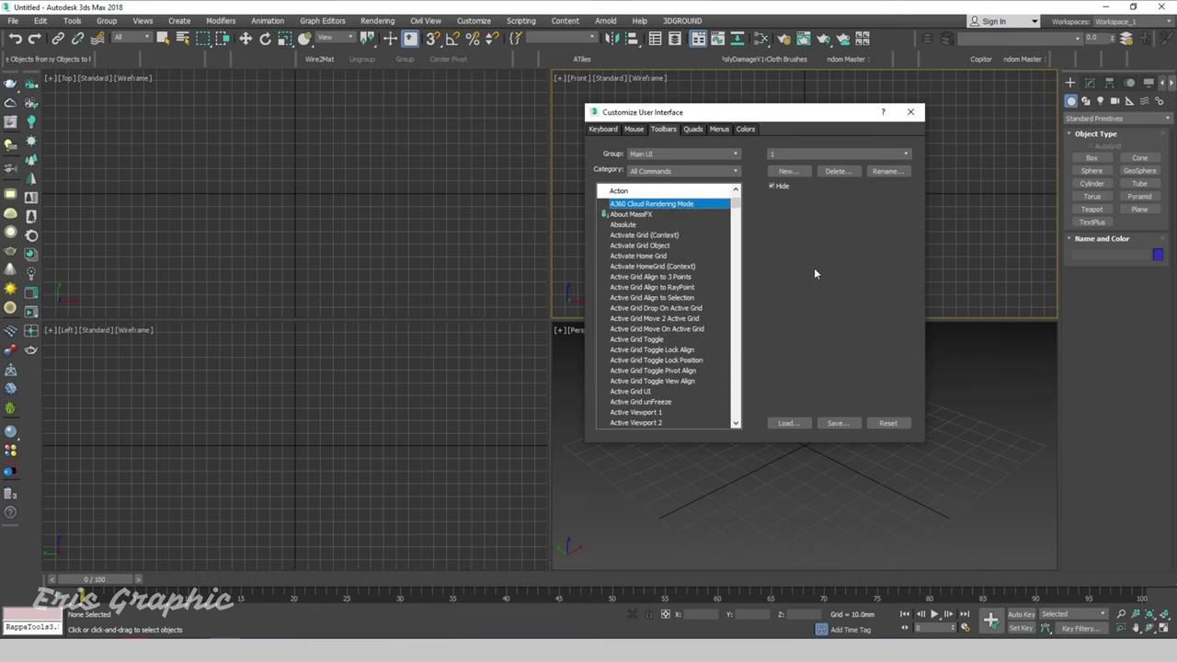
{"action": "scroll", "coordinate": [677, 266], "scroll_direction": "down", "scroll_amount": 3}
{"action": "scroll", "coordinate": [680, 267], "scroll_direction": "down", "scroll_amount": 2}
{"action": "scroll", "coordinate": [685, 267], "scroll_direction": "down", "scroll_amount": 1}
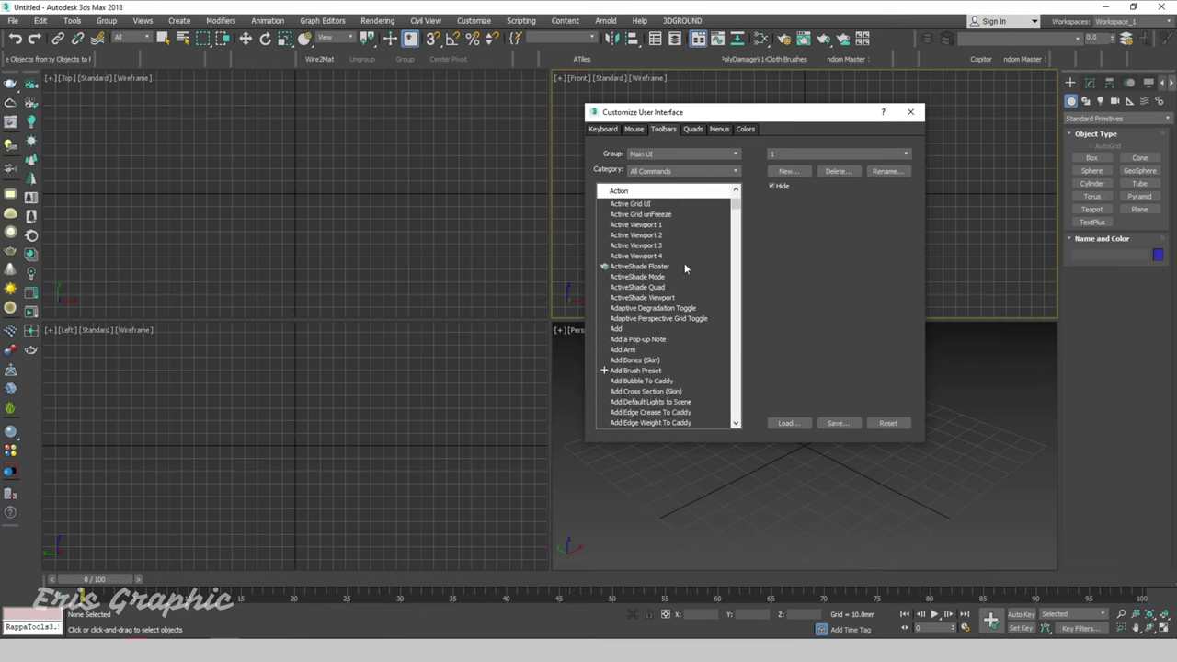
{"action": "scroll", "coordinate": [685, 267], "scroll_direction": "down", "scroll_amount": 1}
{"action": "scroll", "coordinate": [685, 267], "scroll_direction": "down", "scroll_amount": 3}
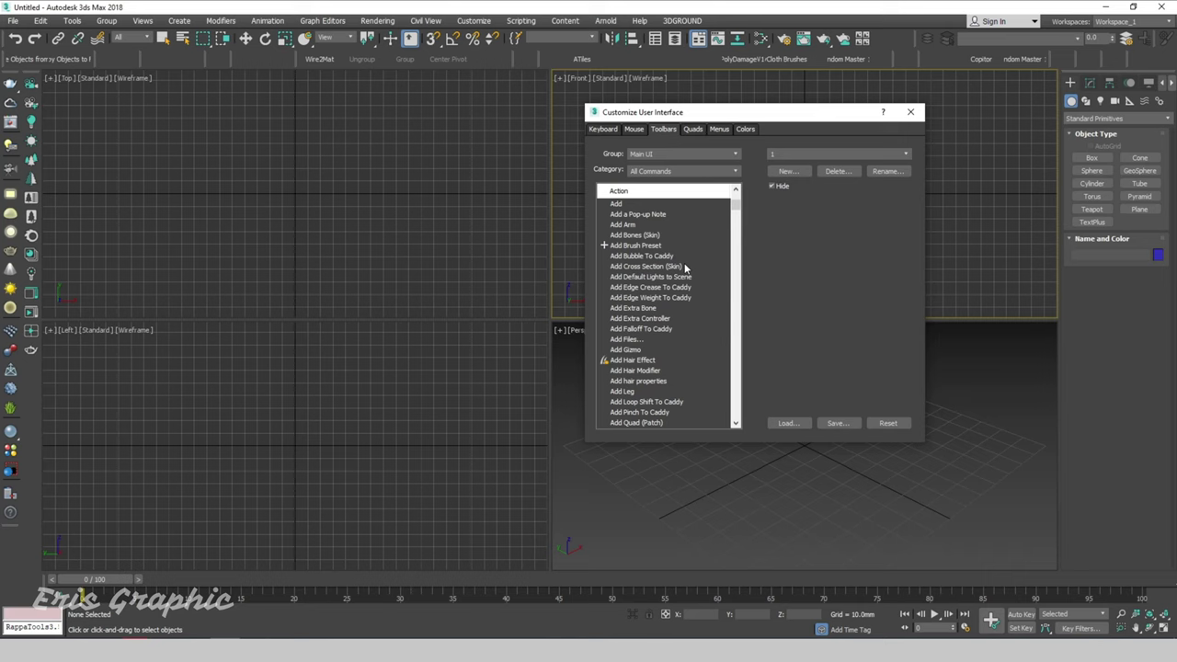
{"action": "scroll", "coordinate": [684, 266], "scroll_direction": "down", "scroll_amount": 5}
{"action": "scroll", "coordinate": [684, 267], "scroll_direction": "down", "scroll_amount": 5}
{"action": "scroll", "coordinate": [684, 267], "scroll_direction": "down", "scroll_amount": 5}
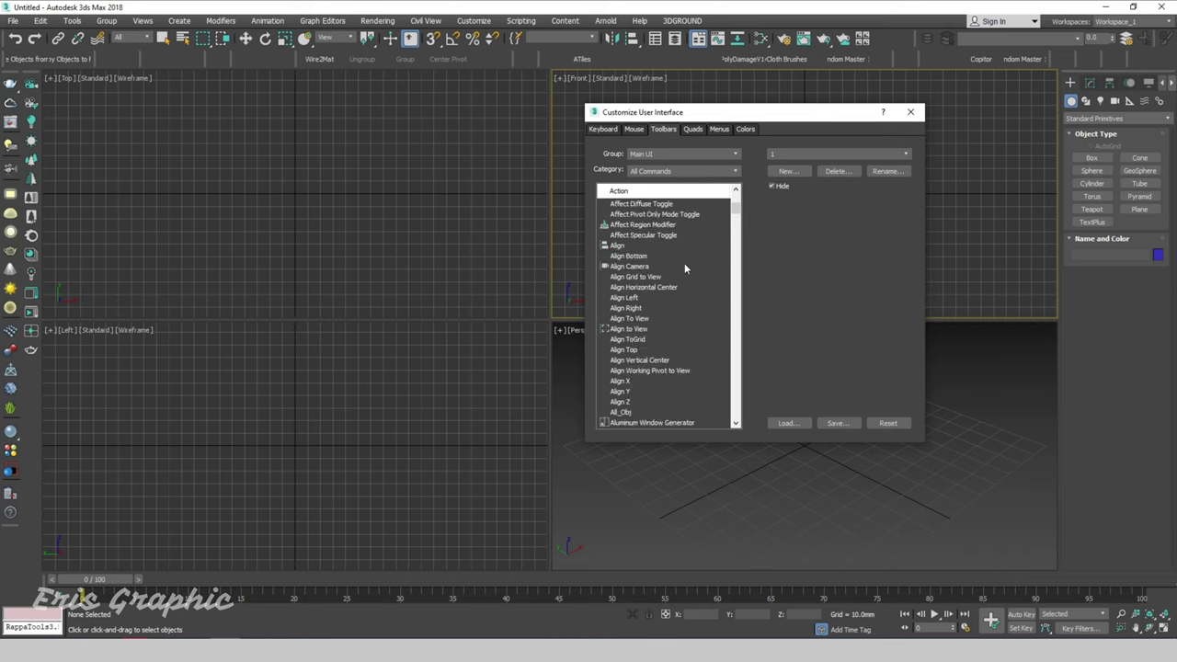
{"action": "scroll", "coordinate": [684, 267], "scroll_direction": "down", "scroll_amount": 5}
{"action": "scroll", "coordinate": [685, 267], "scroll_direction": "down", "scroll_amount": 6}
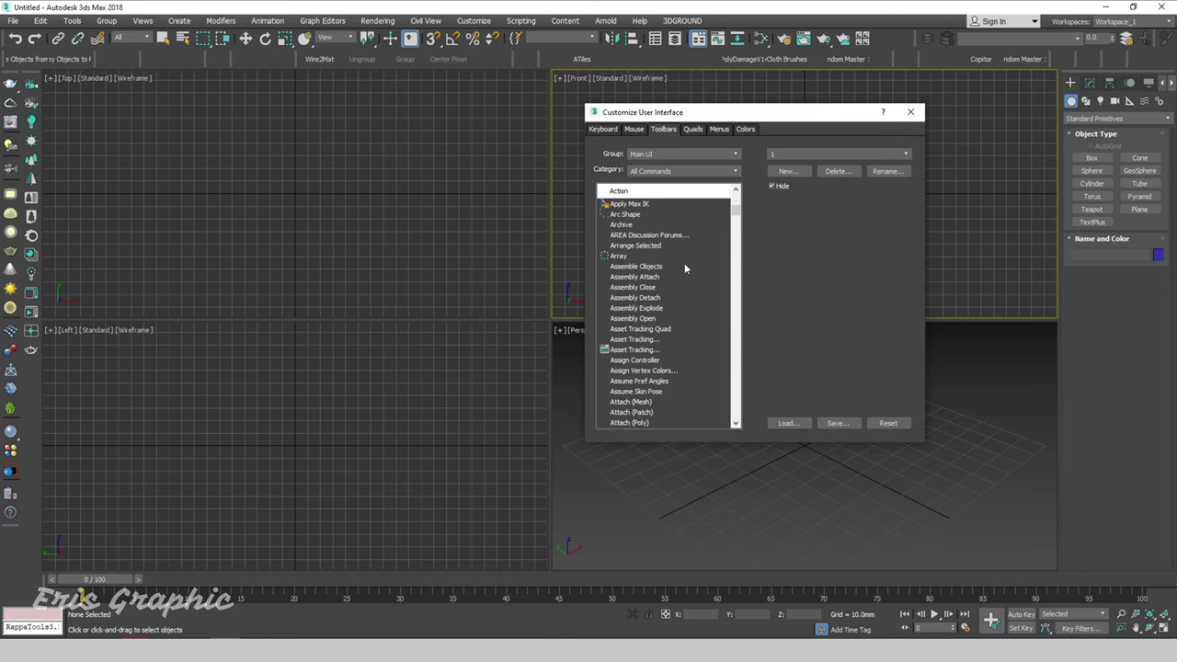
{"action": "scroll", "coordinate": [684, 263], "scroll_direction": "down", "scroll_amount": 3}
{"action": "scroll", "coordinate": [684, 262], "scroll_direction": "down", "scroll_amount": 7}
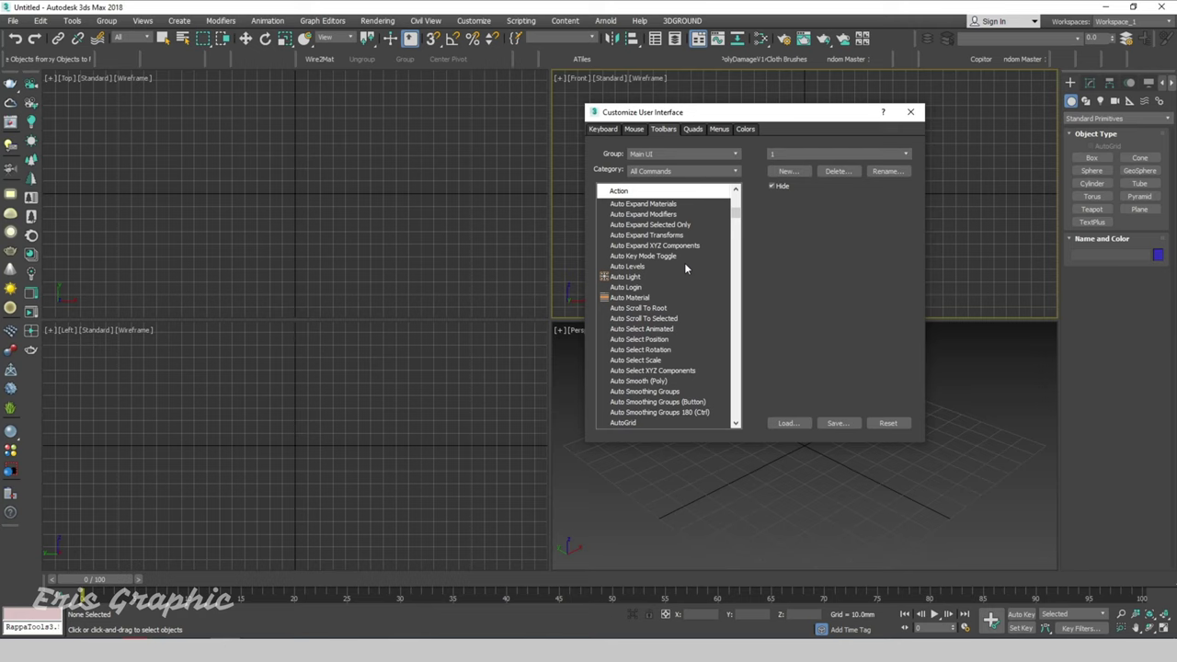
{"action": "left_click", "coordinate": [651, 300]}
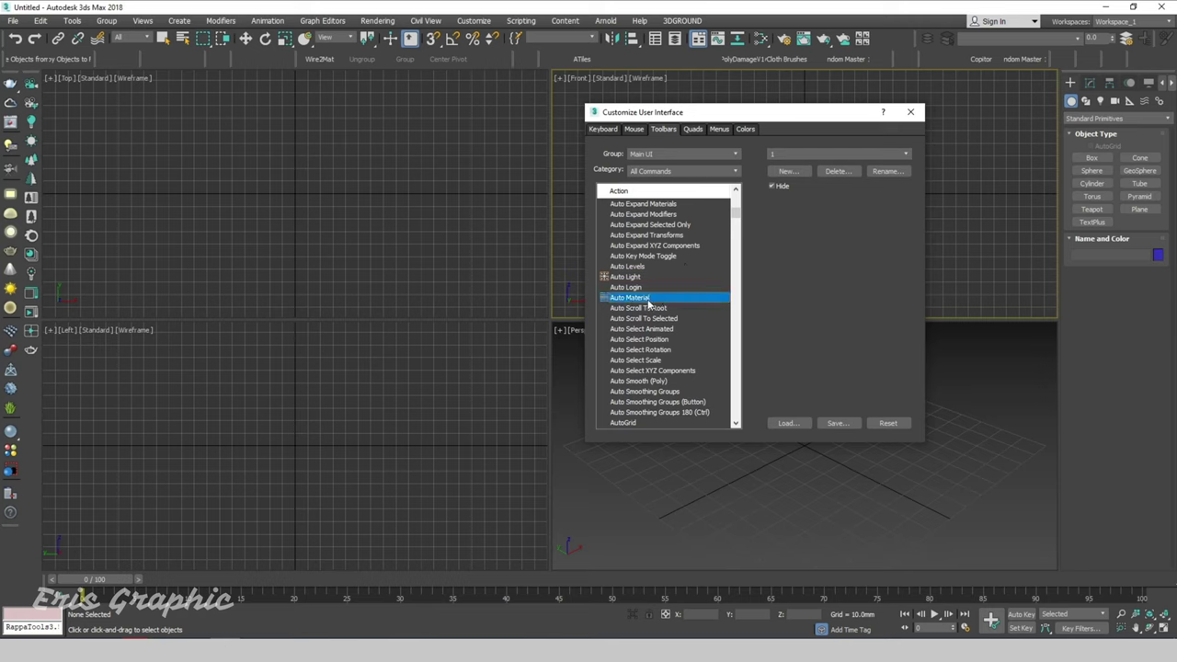
{"action": "left_click_drag", "start_coordinate": [650, 300], "coordinate": [616, 65]}
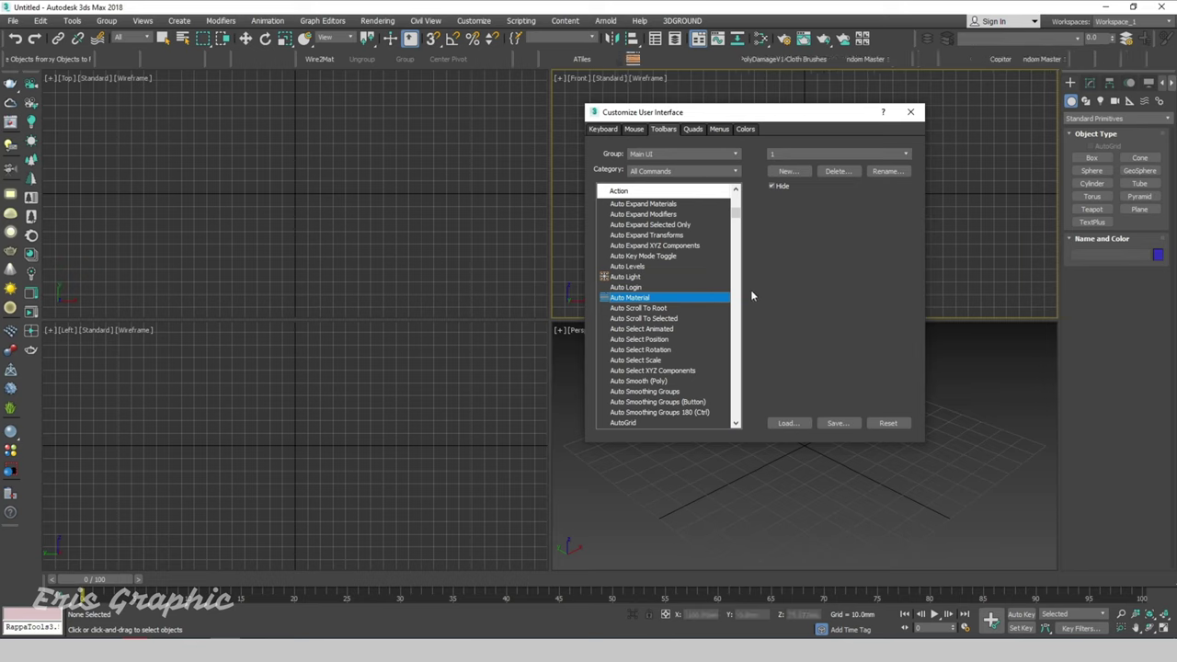
Step: Close the customization dialog, launch Auto Material from its new toolbar icon, and move its panel aside
{"action": "left_click", "coordinate": [910, 112]}
{"action": "left_click", "coordinate": [632, 59]}
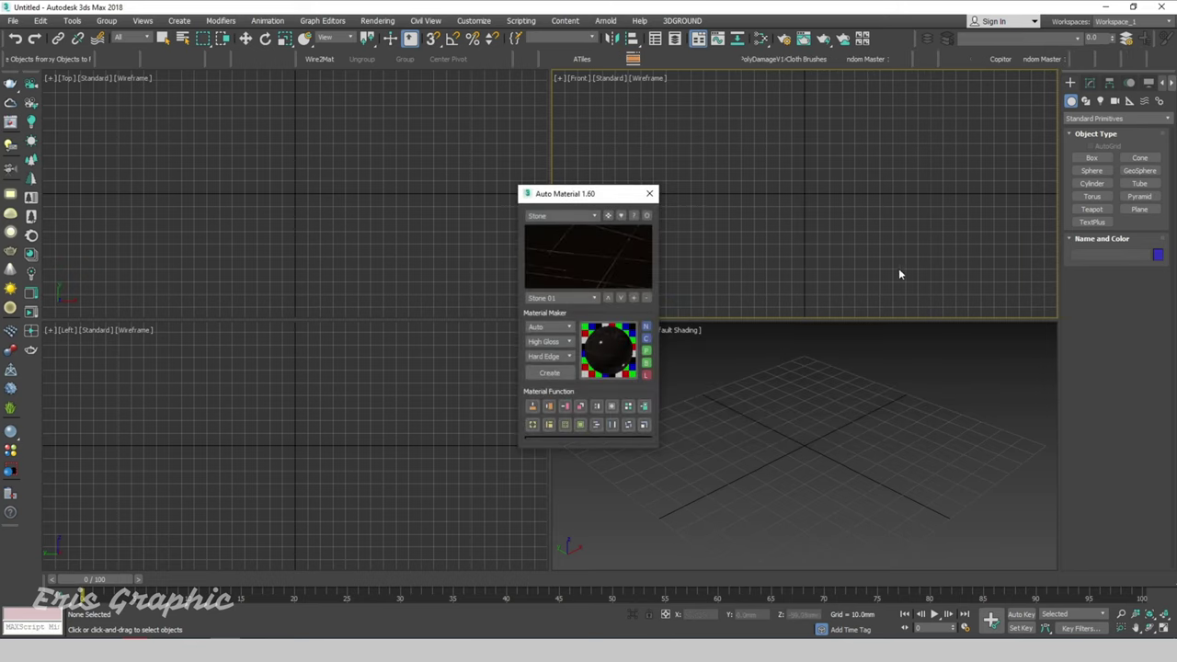
{"action": "left_click_drag", "start_coordinate": [564, 195], "coordinate": [764, 180]}
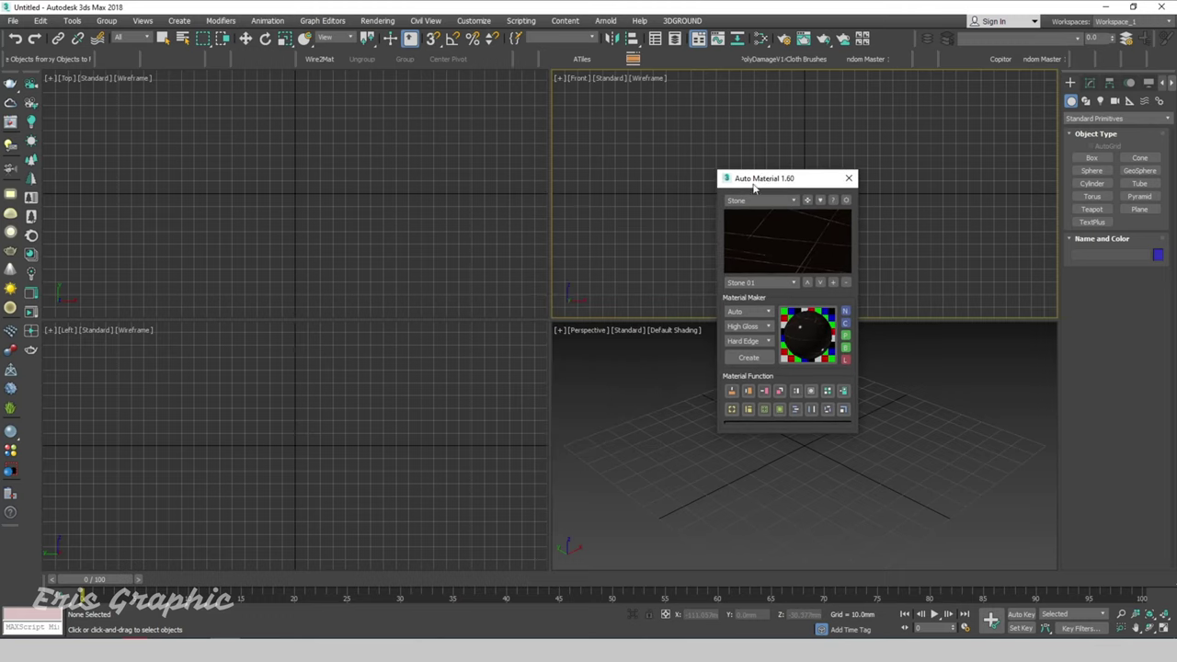